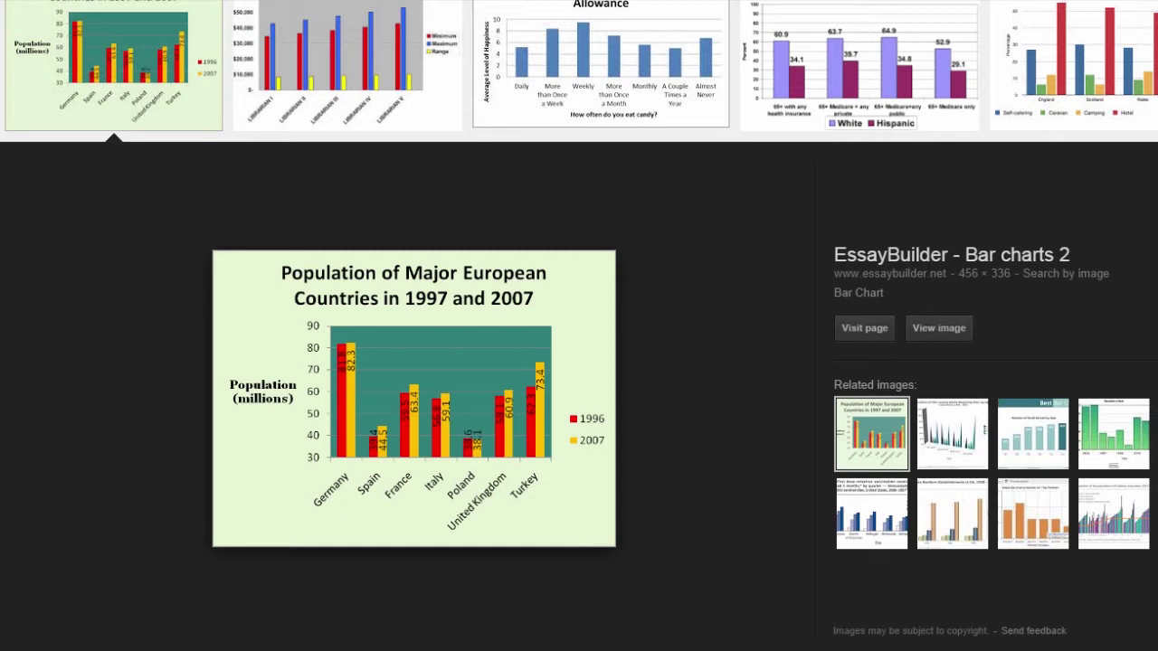
# Browse the image results and examine the sample bar charts that compare several data series.
pyautogui.click(395, 80)
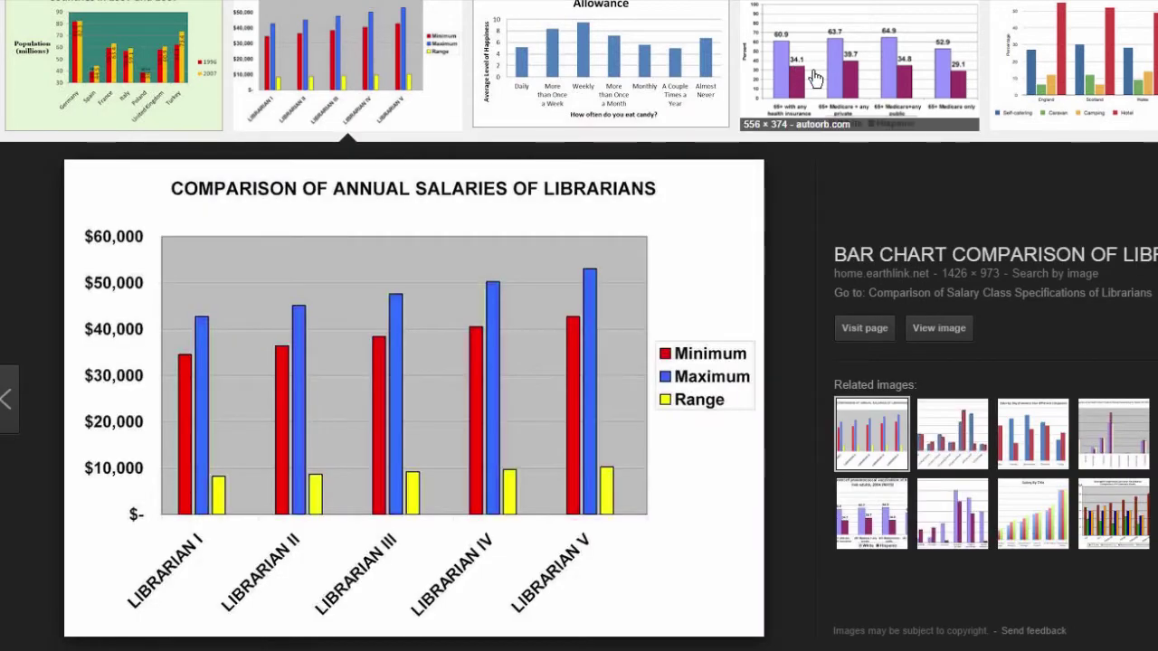
pyautogui.click(814, 79)
pyautogui.click(1147, 81)
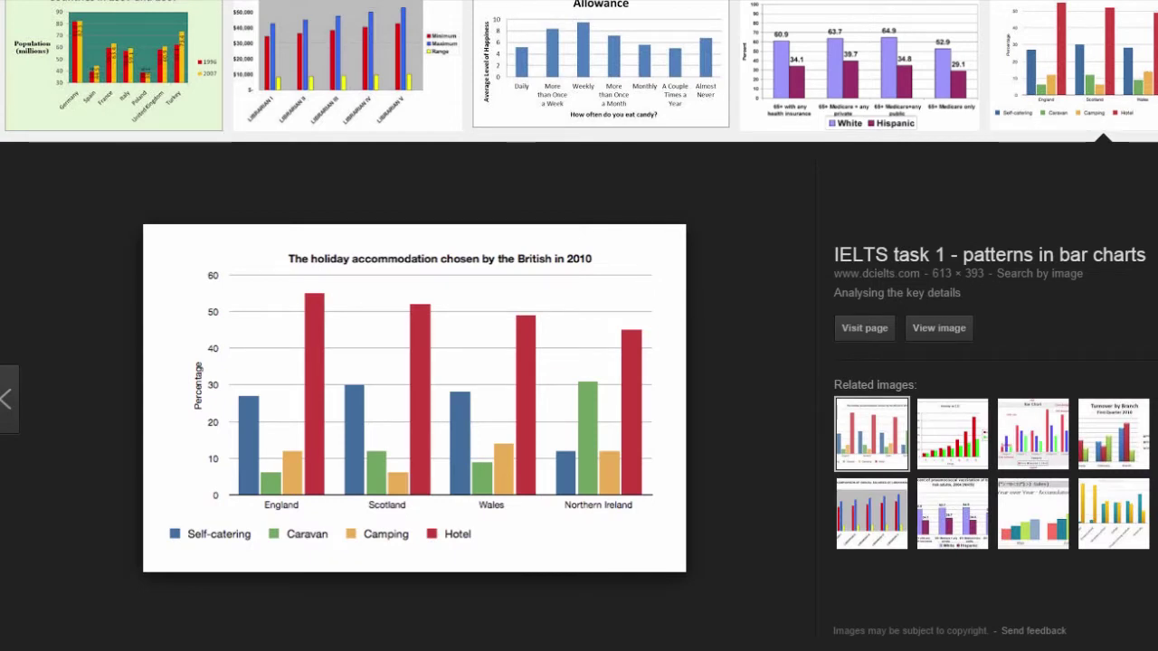
pyautogui.scroll(-4, 579, 361)
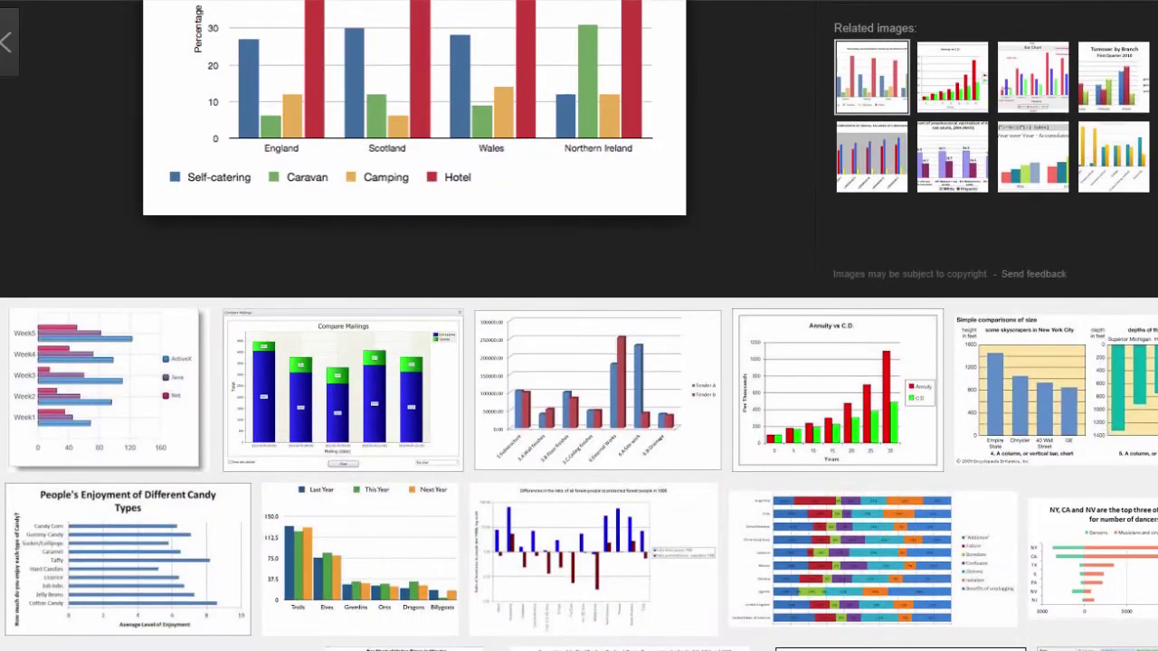
pyautogui.scroll(2, 579, 362)
pyautogui.scroll(-2, 579, 362)
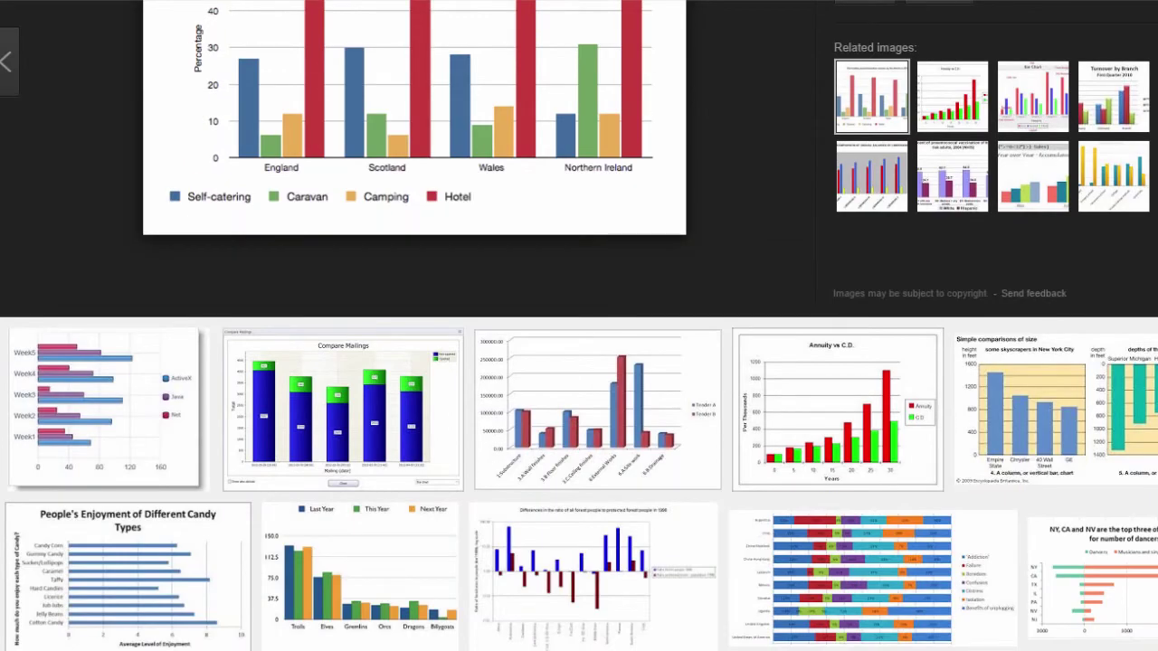
pyautogui.scroll(5, 308, 344)
pyautogui.scroll(-3, 308, 344)
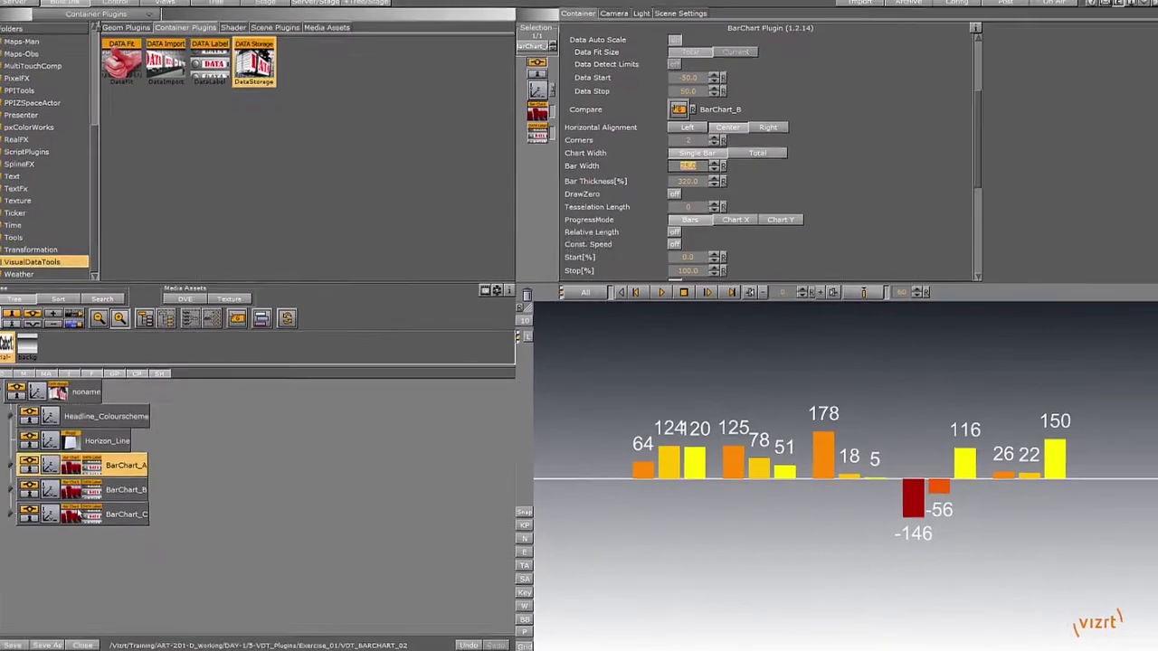
# Toggle the visibility of BarChart_A, BarChart_B and BarChart_C off and back on, one container at a time.
pyautogui.click(59, 392)
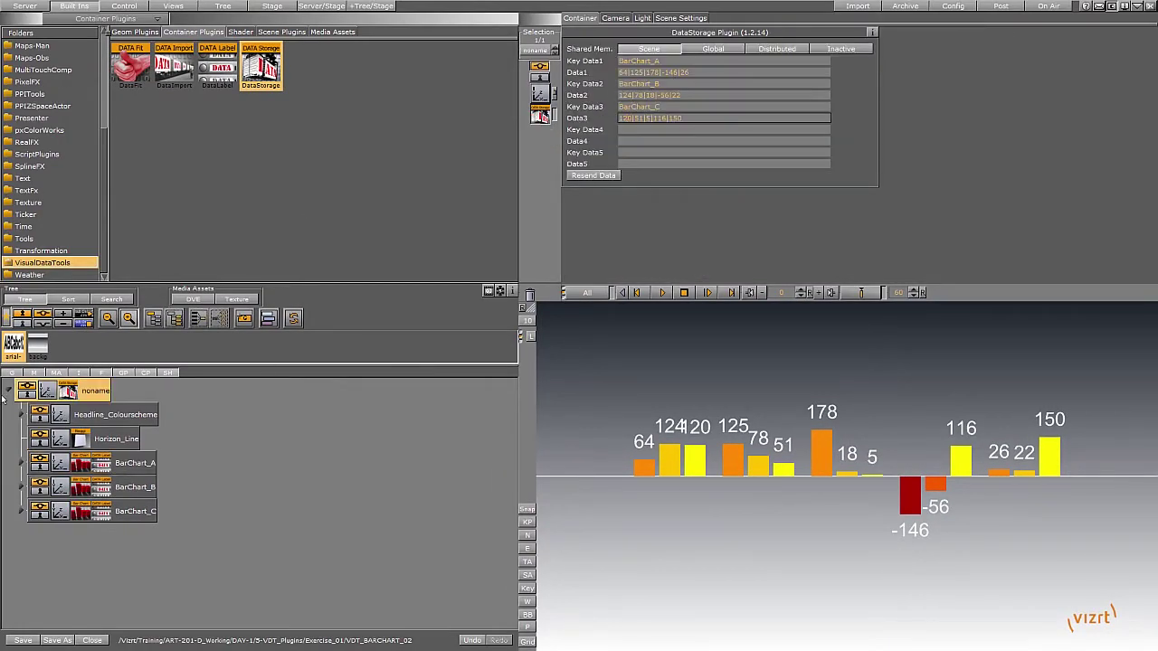
pyautogui.click(143, 467)
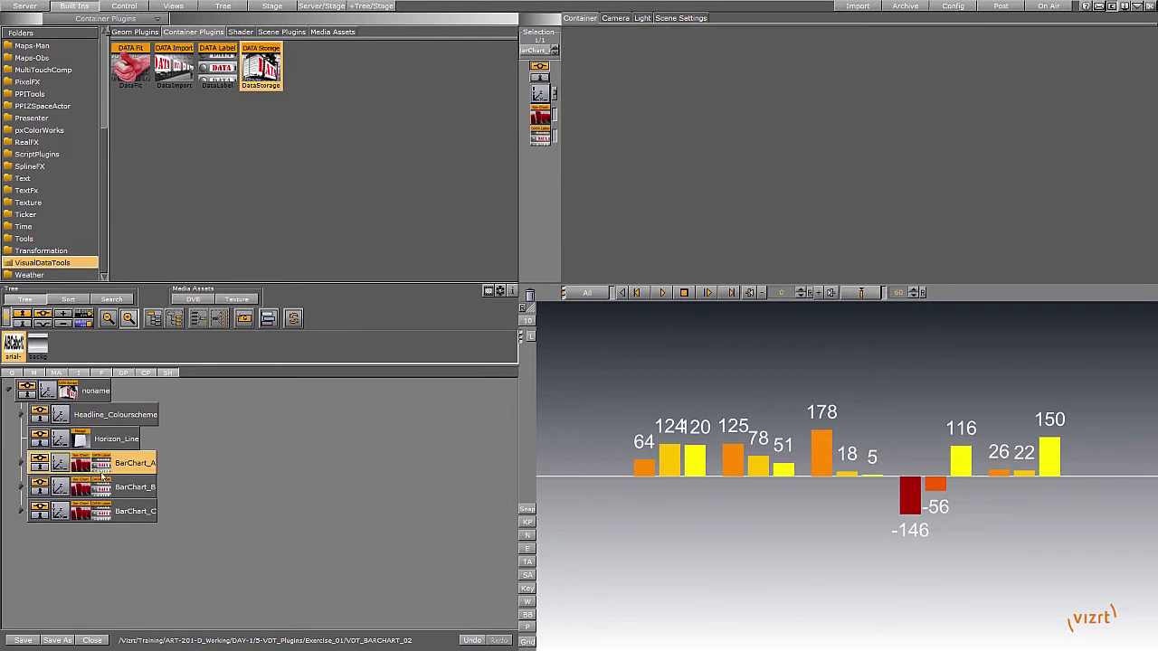
pyautogui.click(40, 463)
pyautogui.click(40, 462)
pyautogui.click(40, 462)
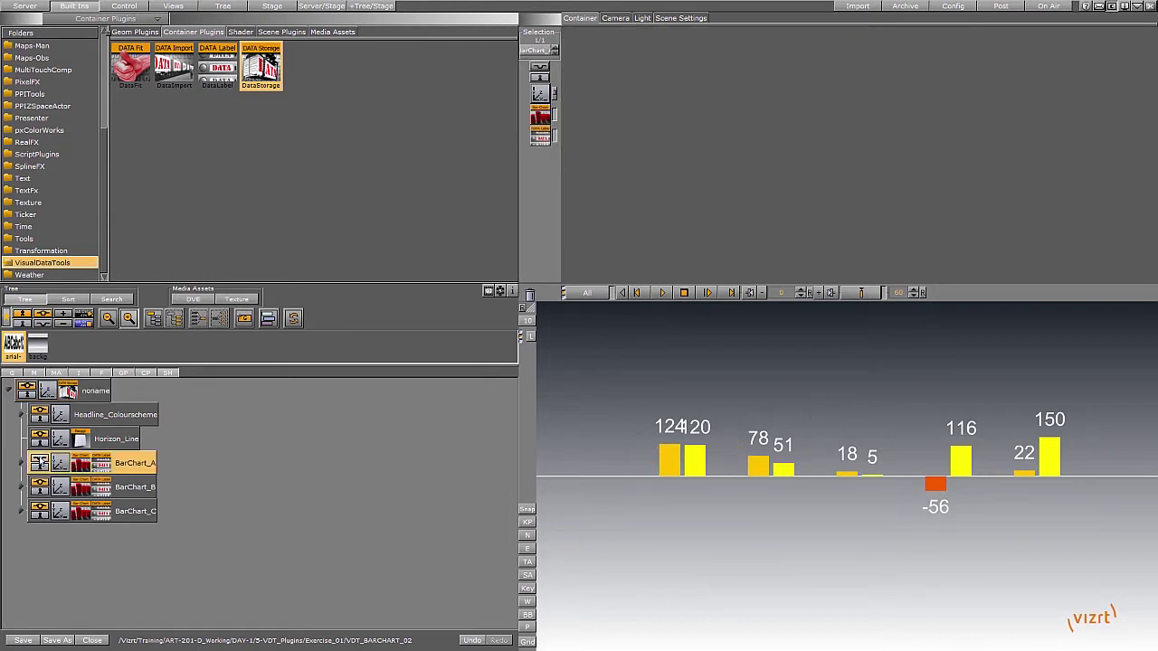
pyautogui.click(39, 463)
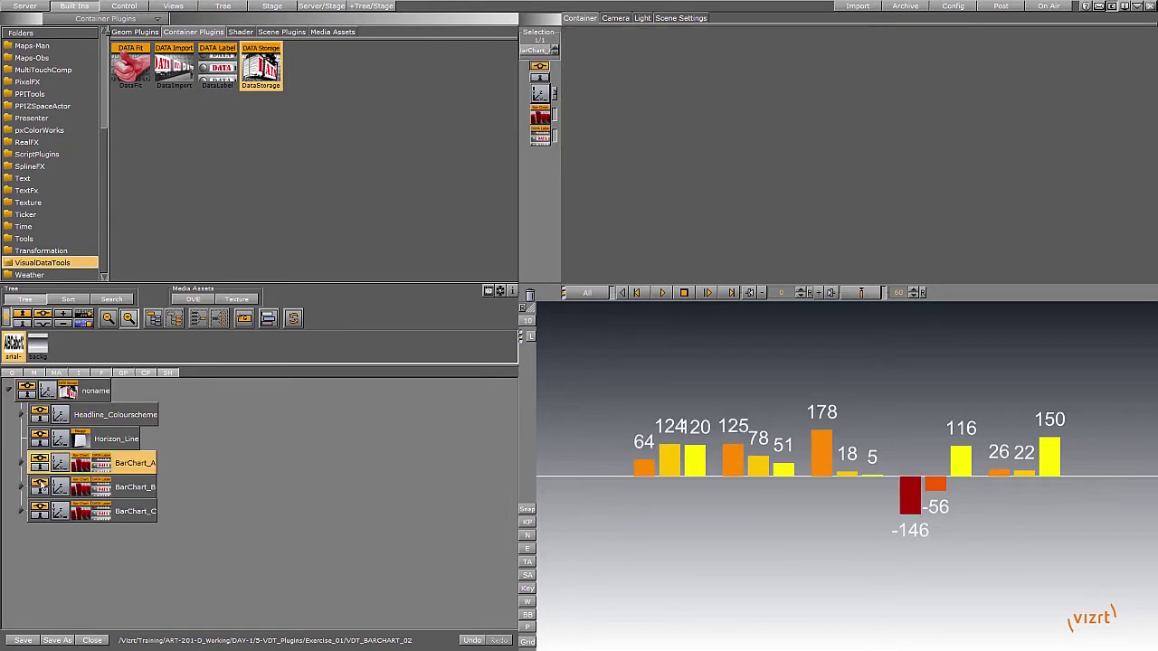
pyautogui.click(40, 486)
pyautogui.click(40, 486)
pyautogui.click(40, 486)
pyautogui.click(40, 486)
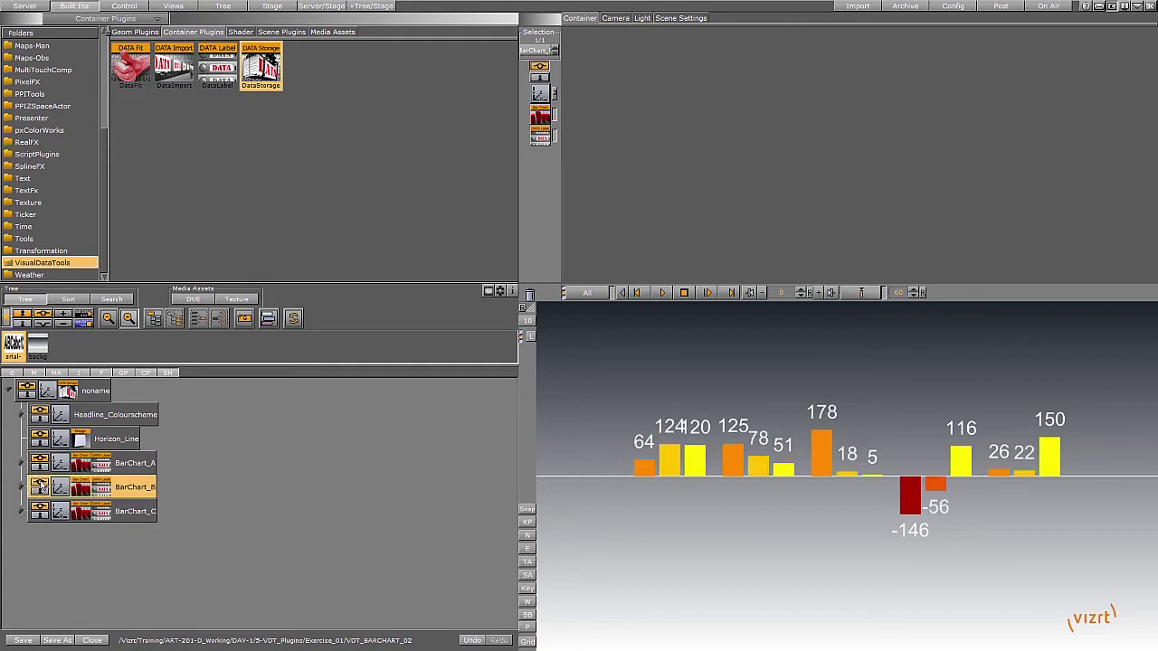
pyautogui.click(40, 510)
pyautogui.click(40, 510)
pyautogui.click(40, 510)
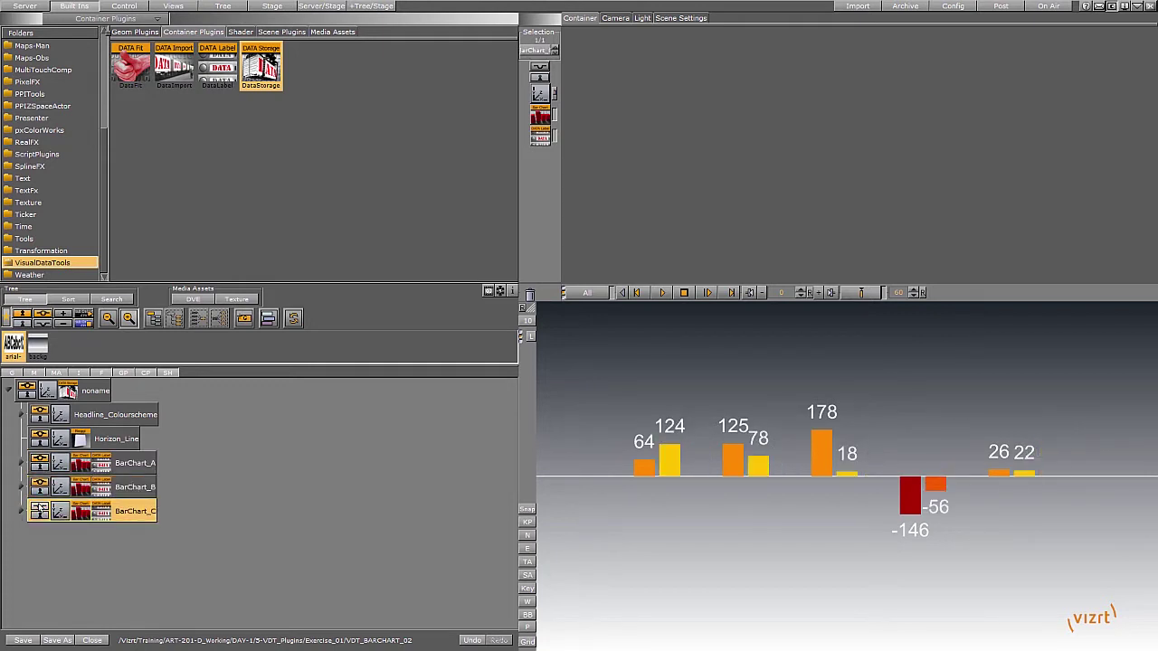
pyautogui.click(40, 510)
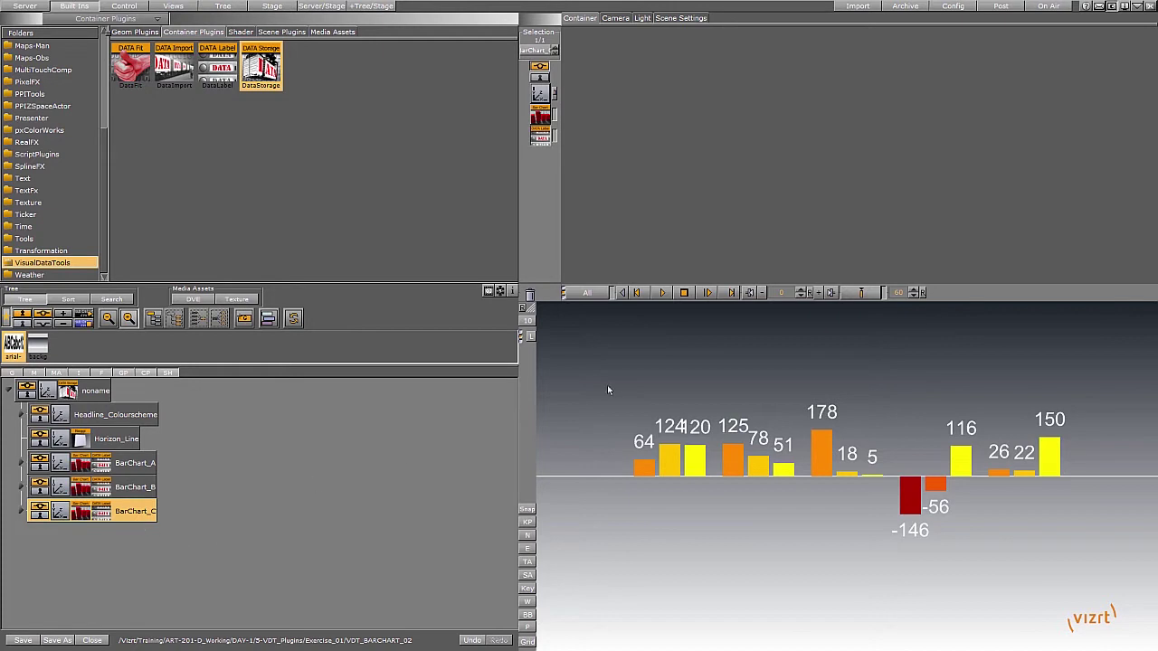
# In the root container's DataStorage, try 250 as the last Data3 value and settle on 50.
pyautogui.click(101, 464)
pyautogui.click(67, 392)
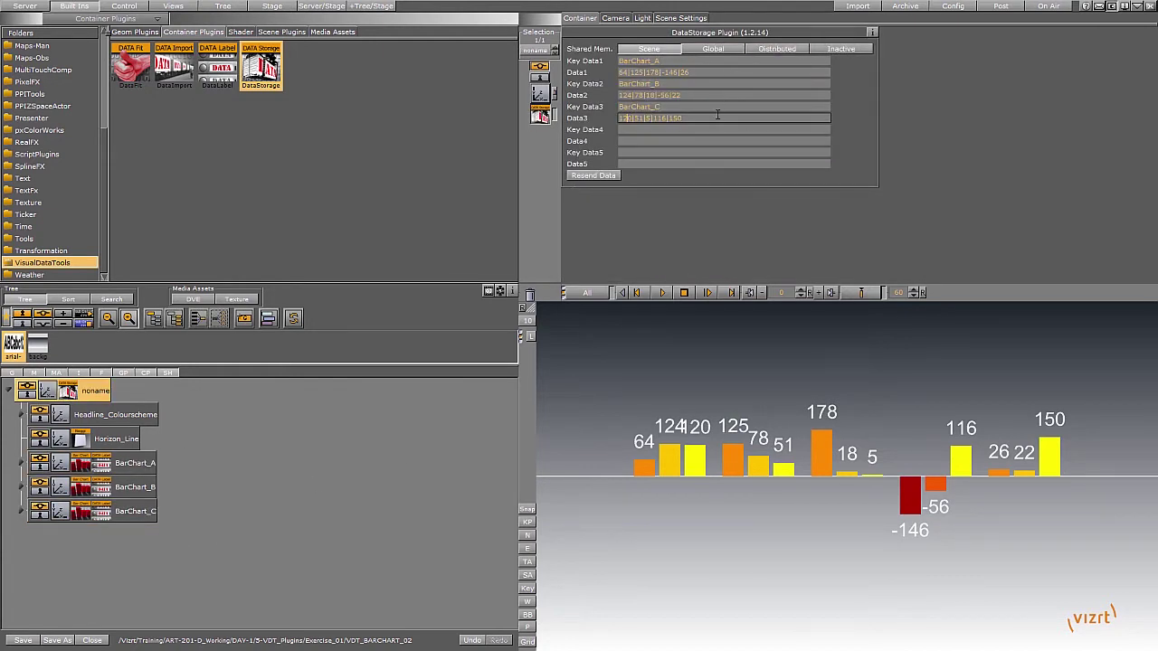
pyautogui.click(698, 107)
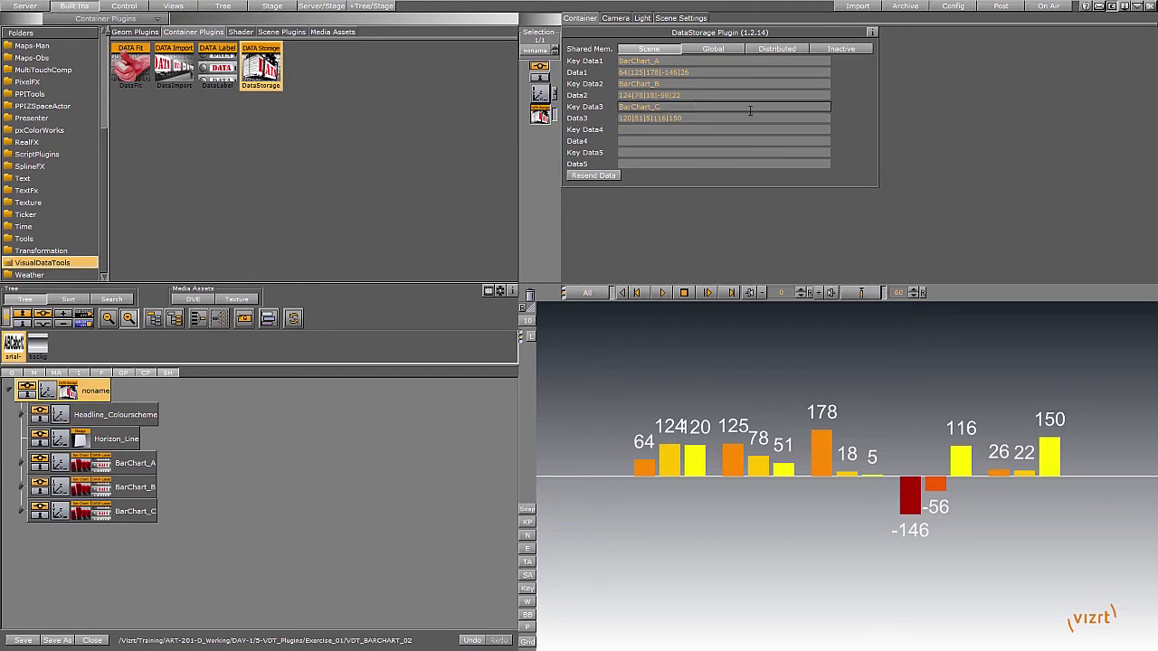
pyautogui.click(672, 118)
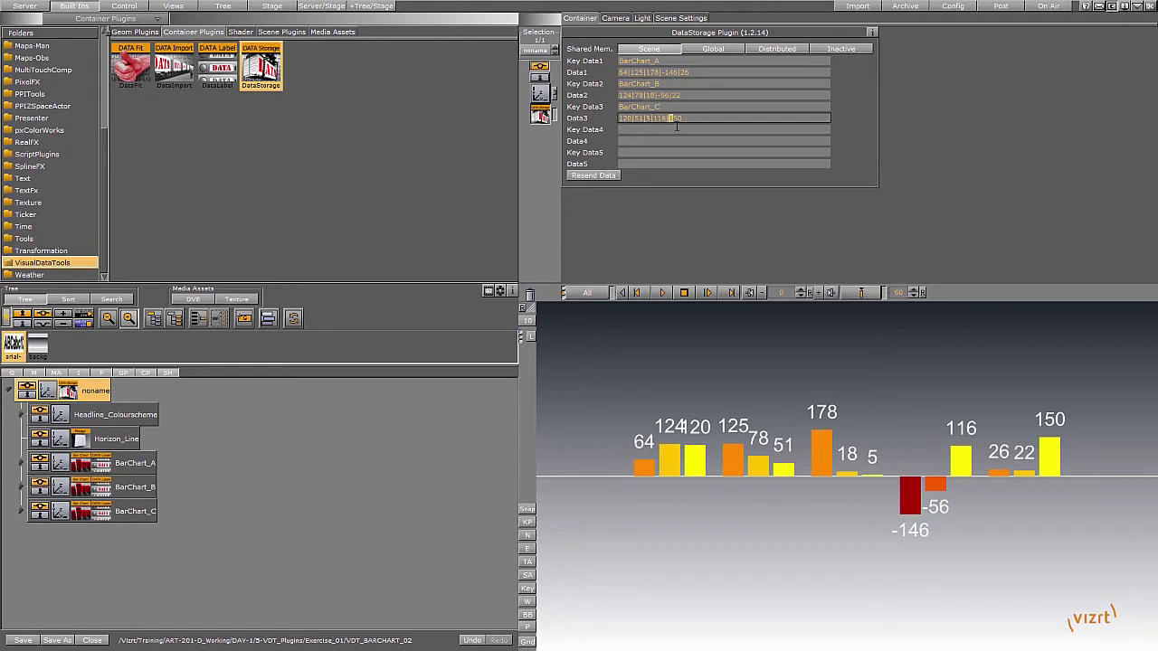
pyautogui.write('2')
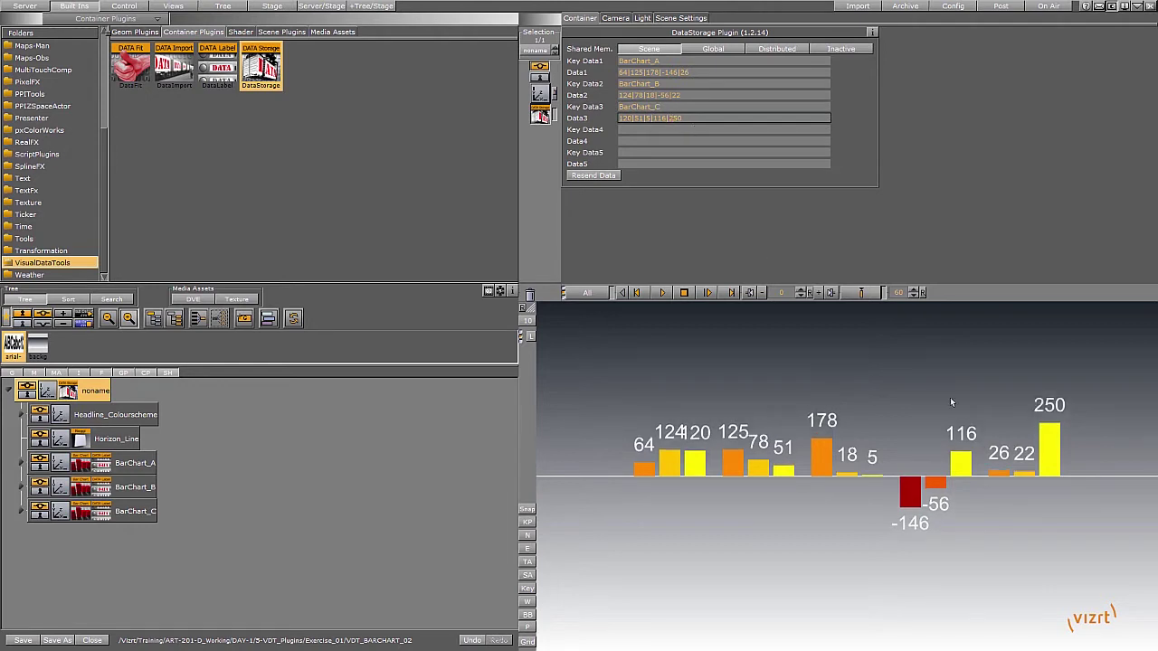
pyautogui.press('Return')
pyautogui.press('BackSpace')
pyautogui.press('Return')
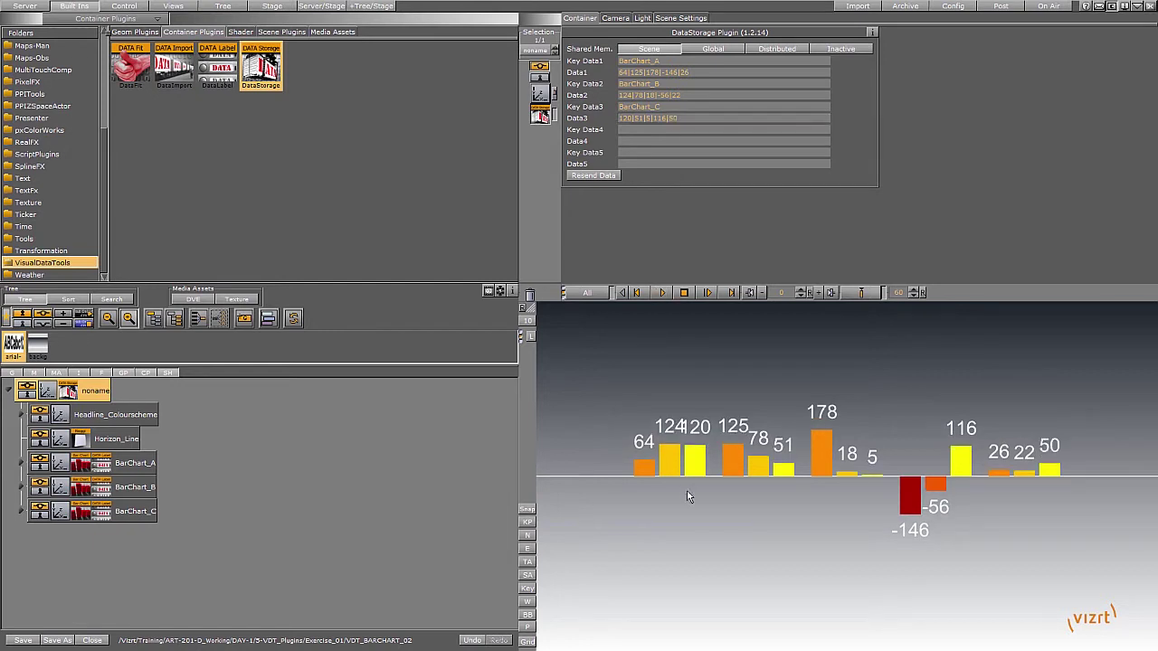
# Open BarChart_A's BarChart plugin settings and toggle Data Fit off and back on.
pyautogui.click(135, 463)
pyautogui.click(136, 486)
pyautogui.click(135, 512)
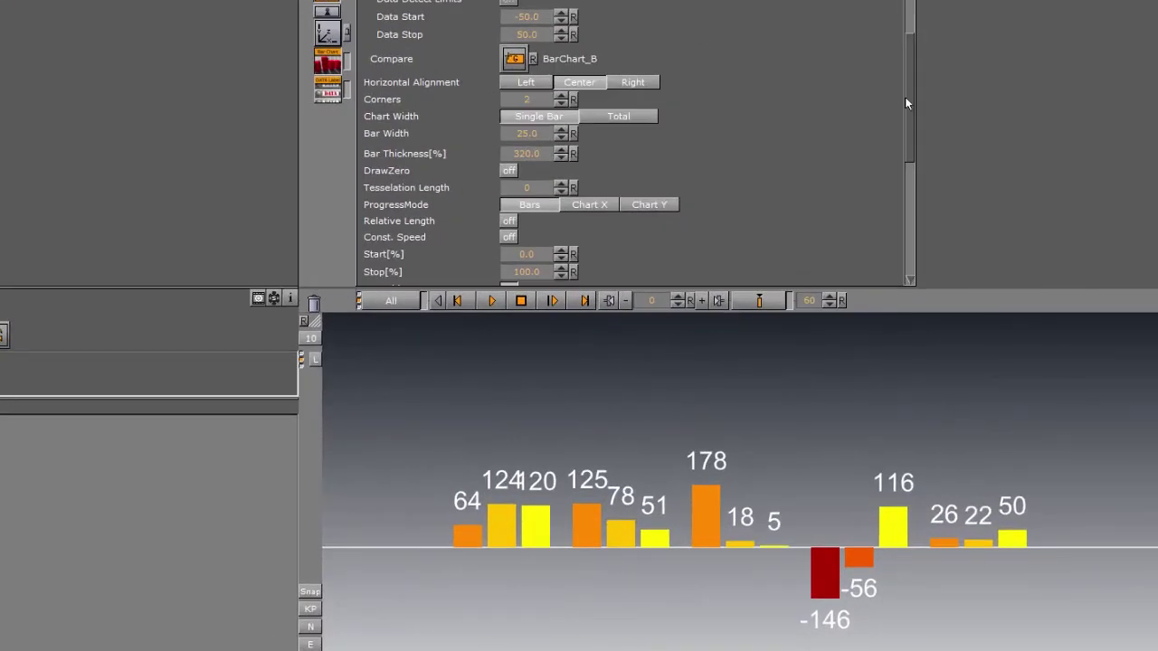
pyautogui.moveTo(906, 102)
pyautogui.mouseDown()
pyautogui.moveTo(905, 60)
pyautogui.moveTo(905, 81)
pyautogui.mouseUp()
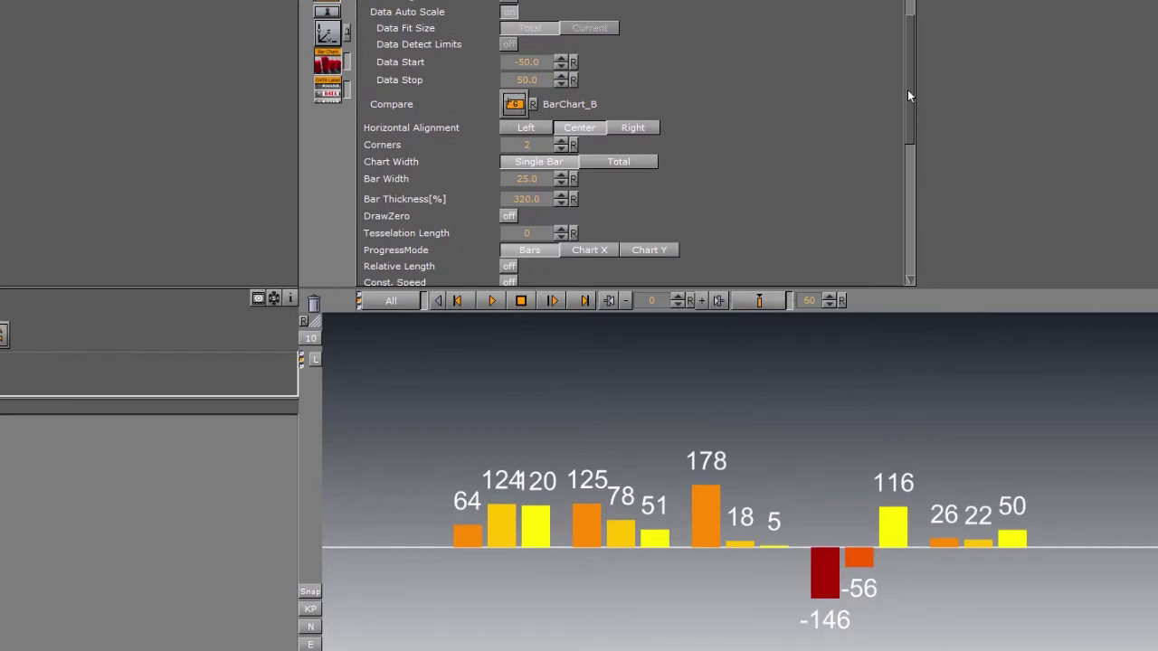
pyautogui.moveTo(909, 95); pyautogui.dragTo(906, 61)
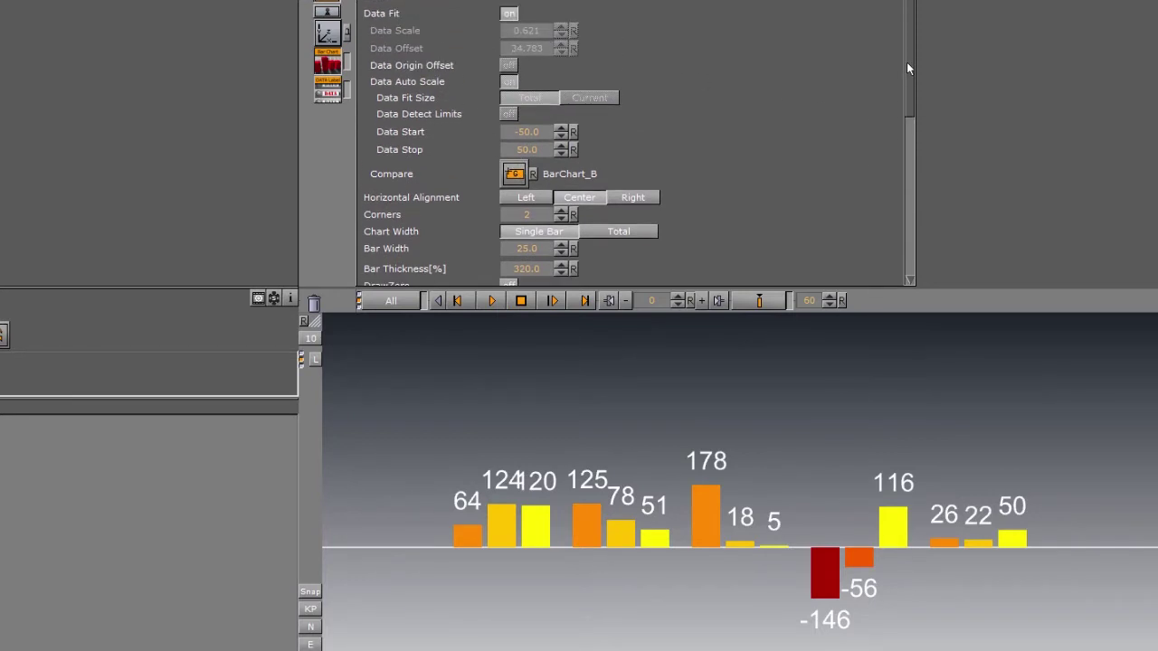
pyautogui.click(508, 16)
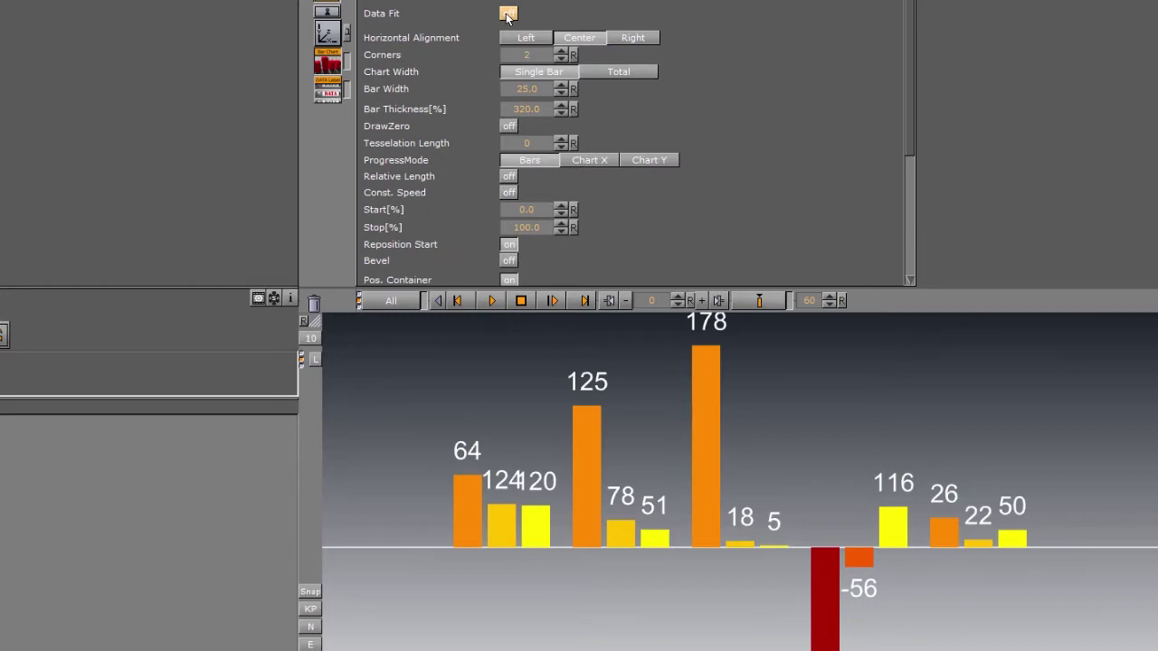
pyautogui.click(507, 16)
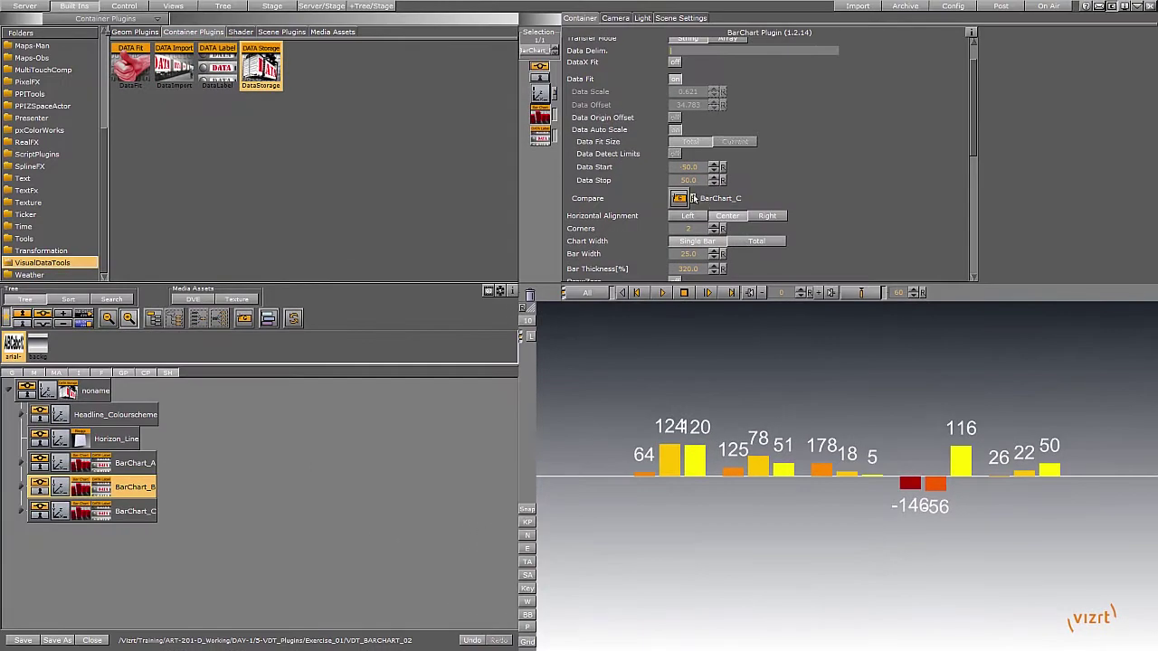
# Check which container is assigned as Compare in the settings of BarChart_A, BarChart_B and BarChart_C.
pyautogui.click(700, 168)
pyautogui.moveTo(79, 468); pyautogui.dragTo(680, 201)
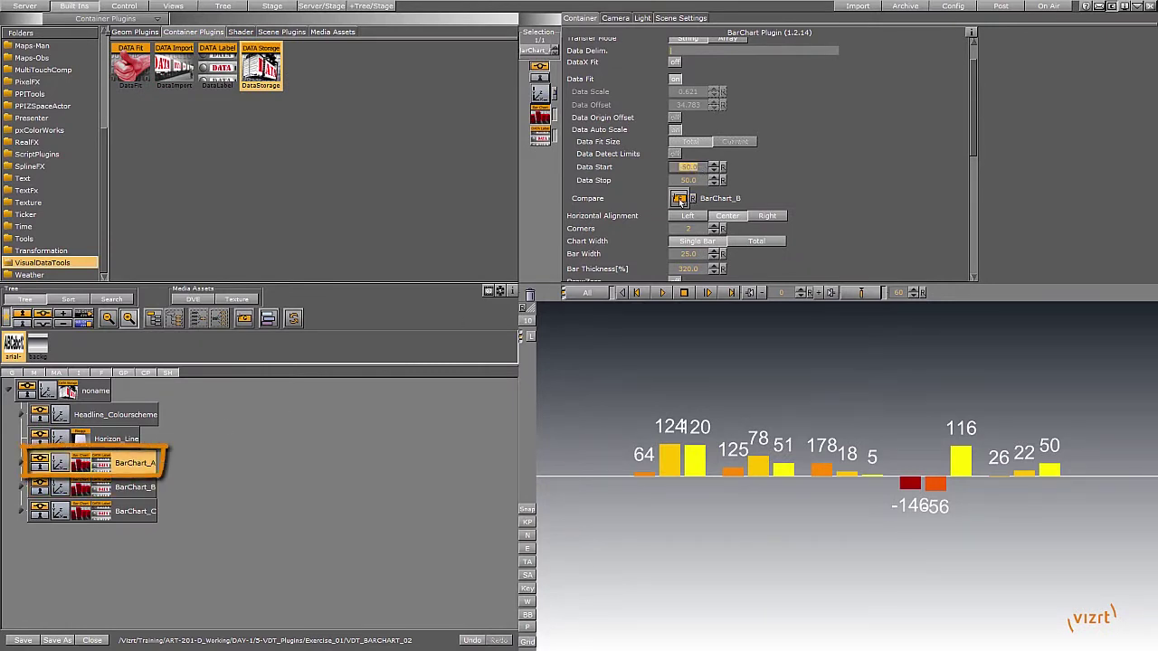
pyautogui.click(81, 488)
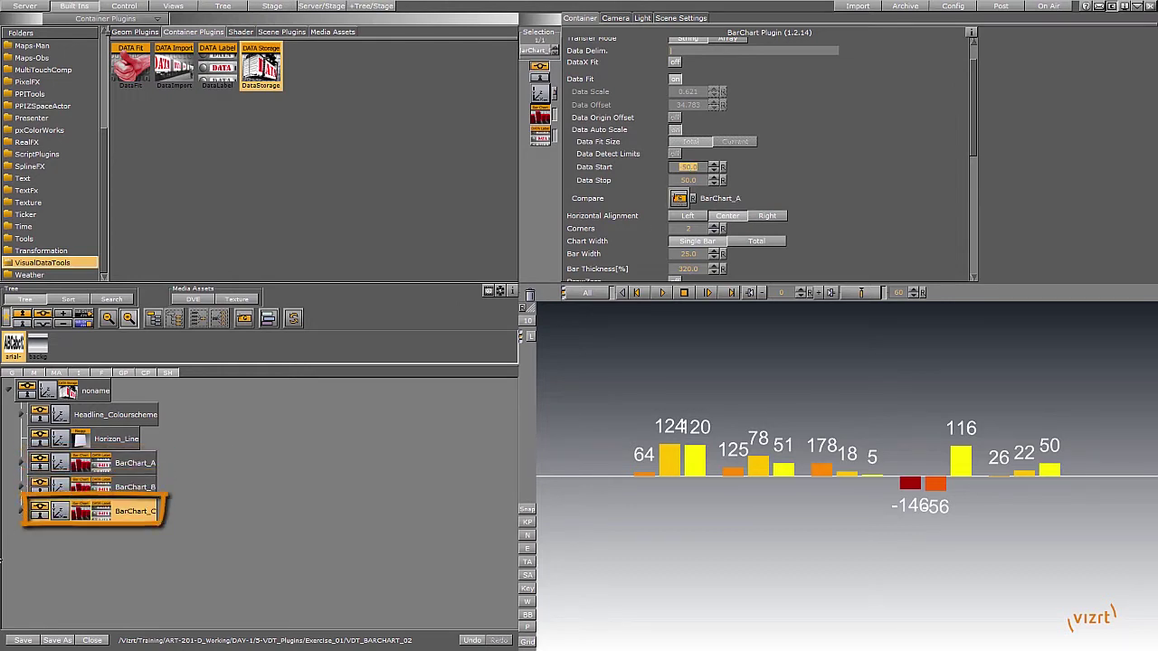
pyautogui.click(679, 201)
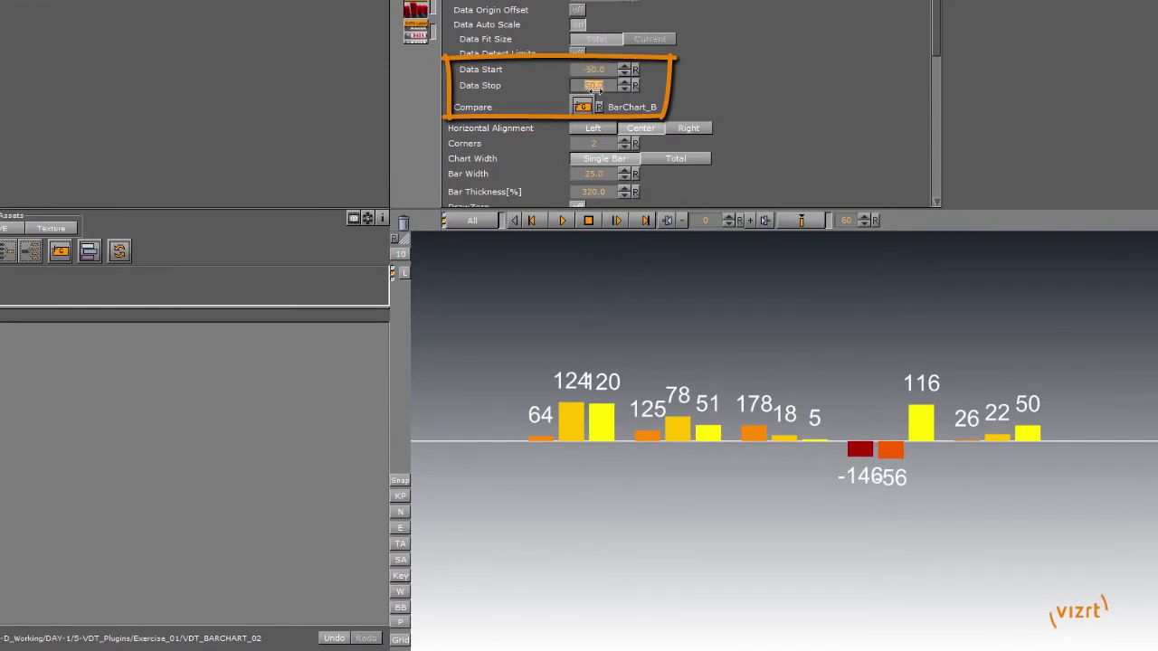
# Set BarChart_A's Data Stop to 100 and its Data Start to -100.
pyautogui.write('100')
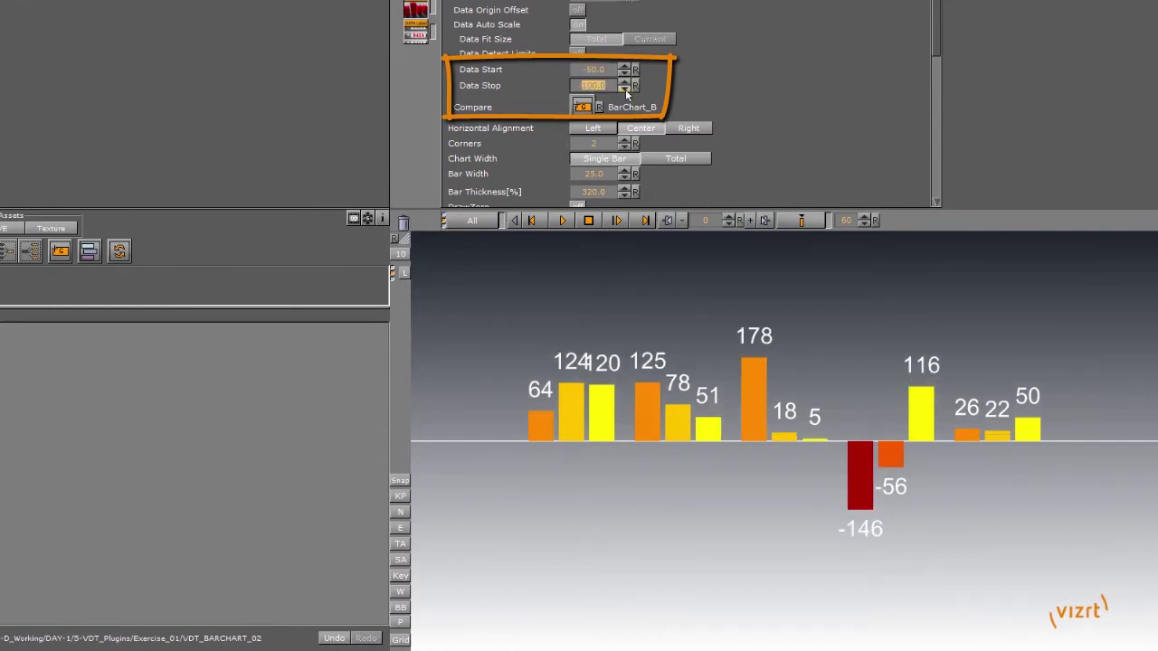
pyautogui.press('Return')
pyautogui.click(602, 70)
pyautogui.write('-100')
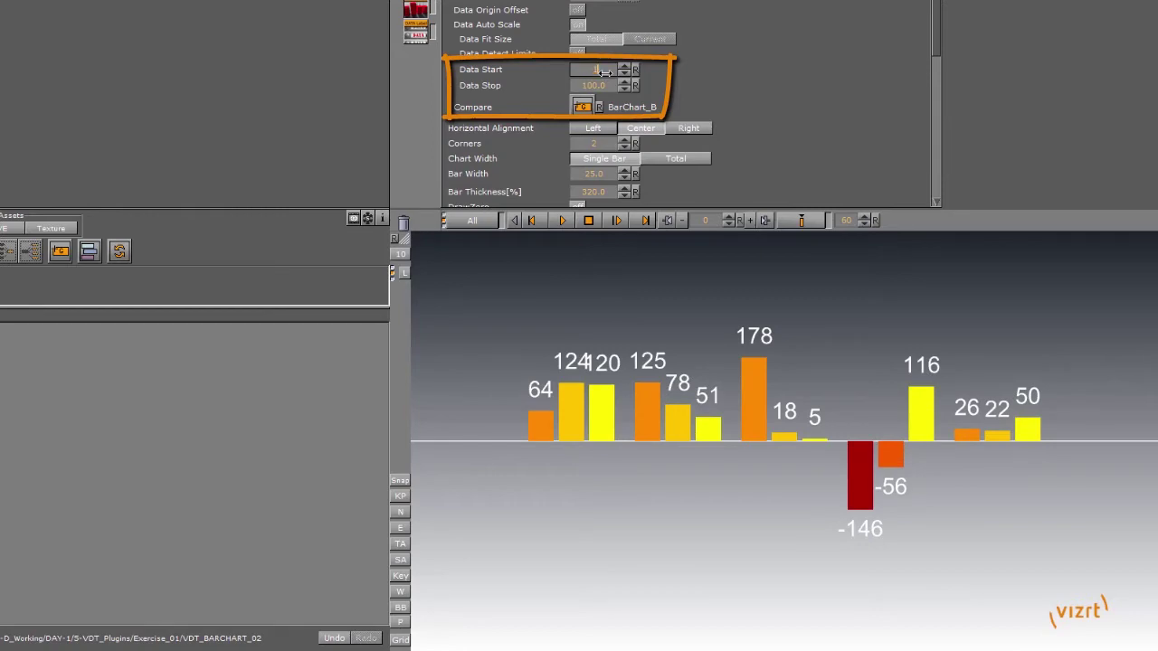
pyautogui.press('Return')
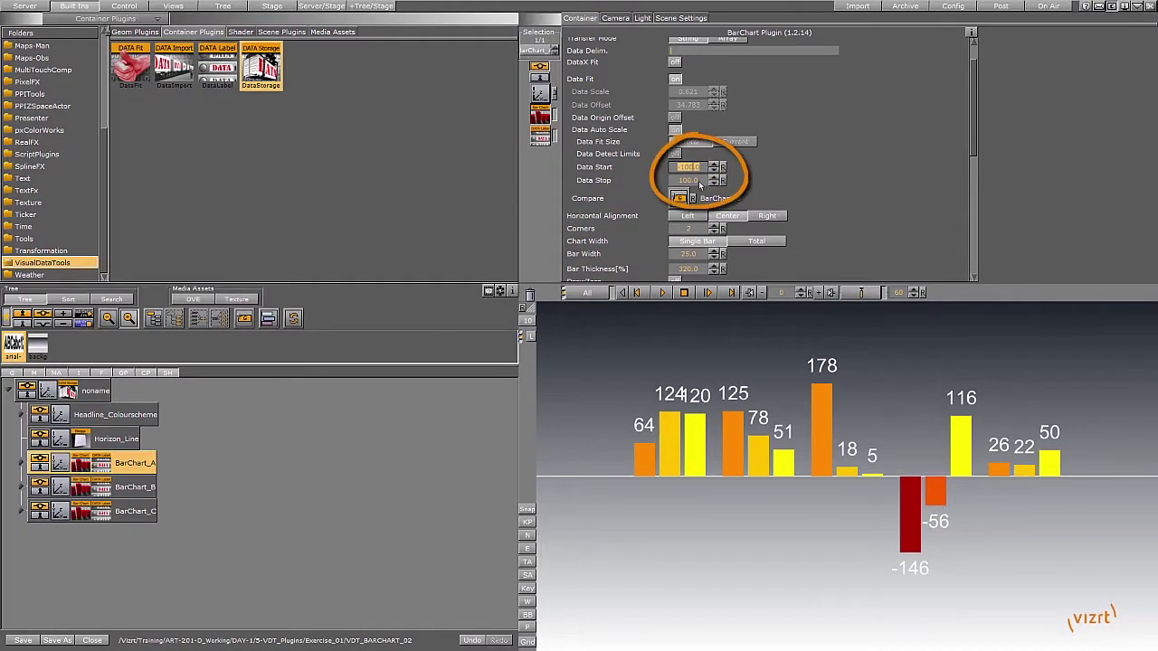
# Check the Data Start and Data Stop ranges of BarChart_B and BarChart_C against those of BarChart_A.
pyautogui.click(82, 489)
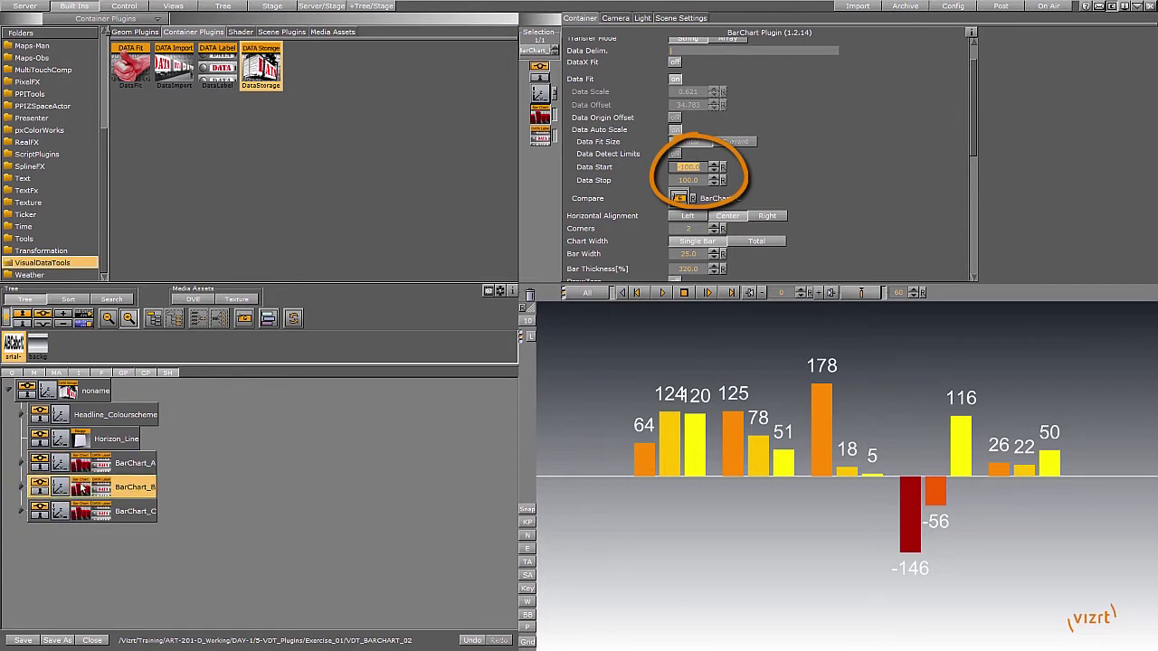
pyautogui.click(79, 517)
pyautogui.click(80, 487)
pyautogui.click(85, 516)
pyautogui.click(88, 463)
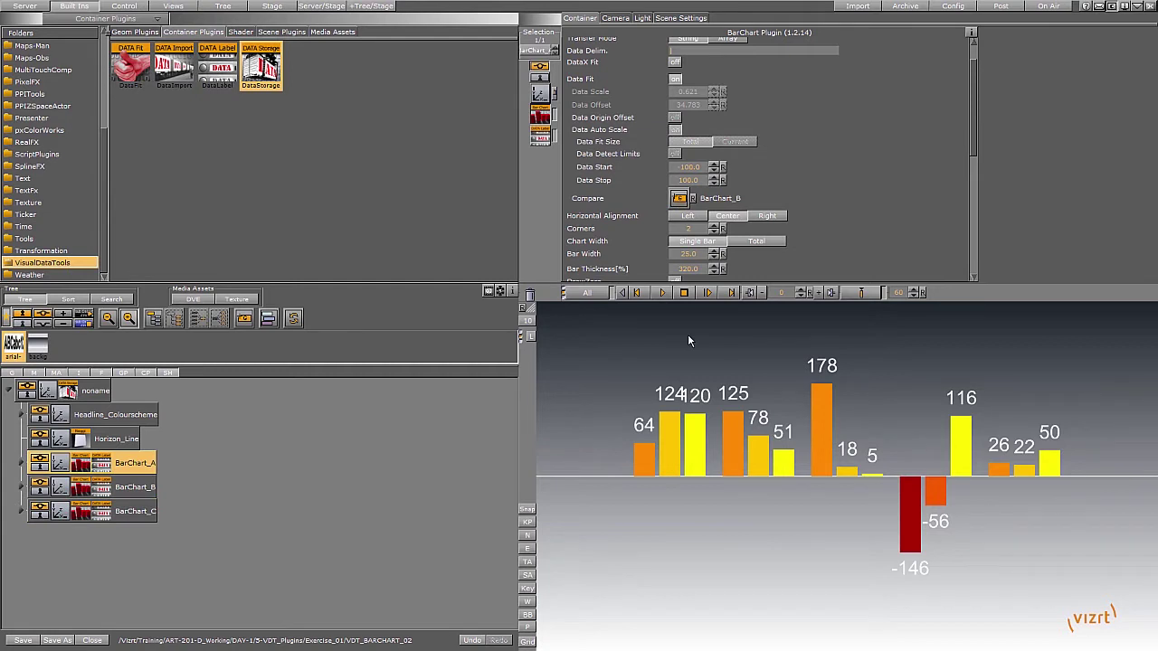
pyautogui.click(688, 166)
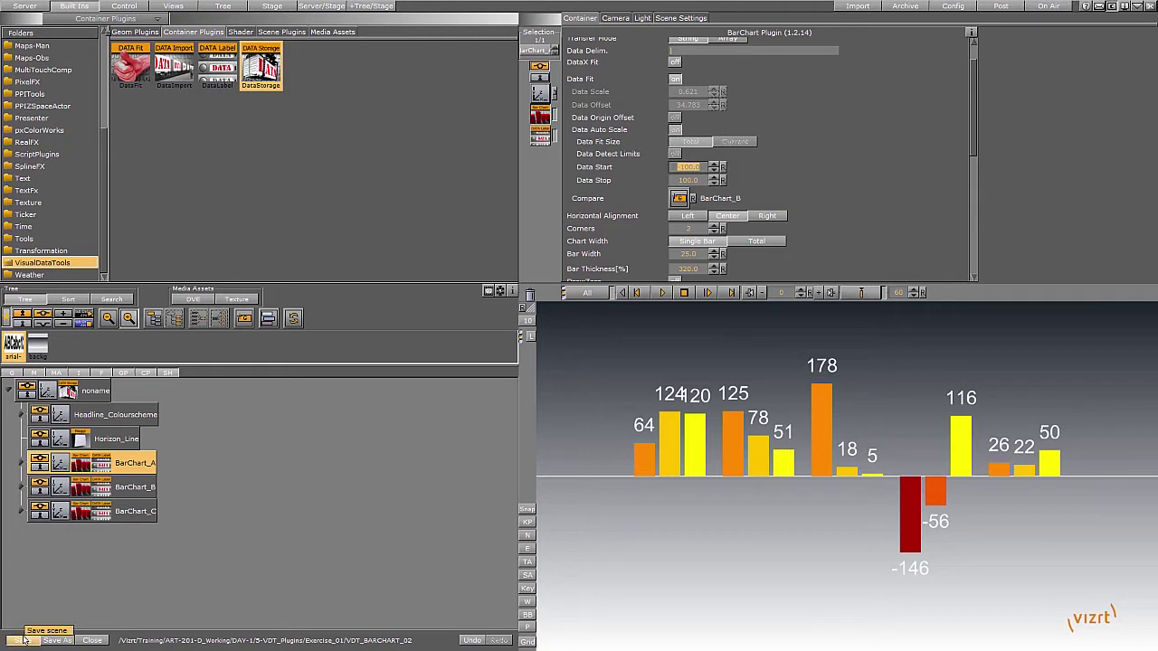
# Save the current bar chart scene and open the BAR_CHART scene from the Exercise_01 folder.
pyautogui.click(23, 640)
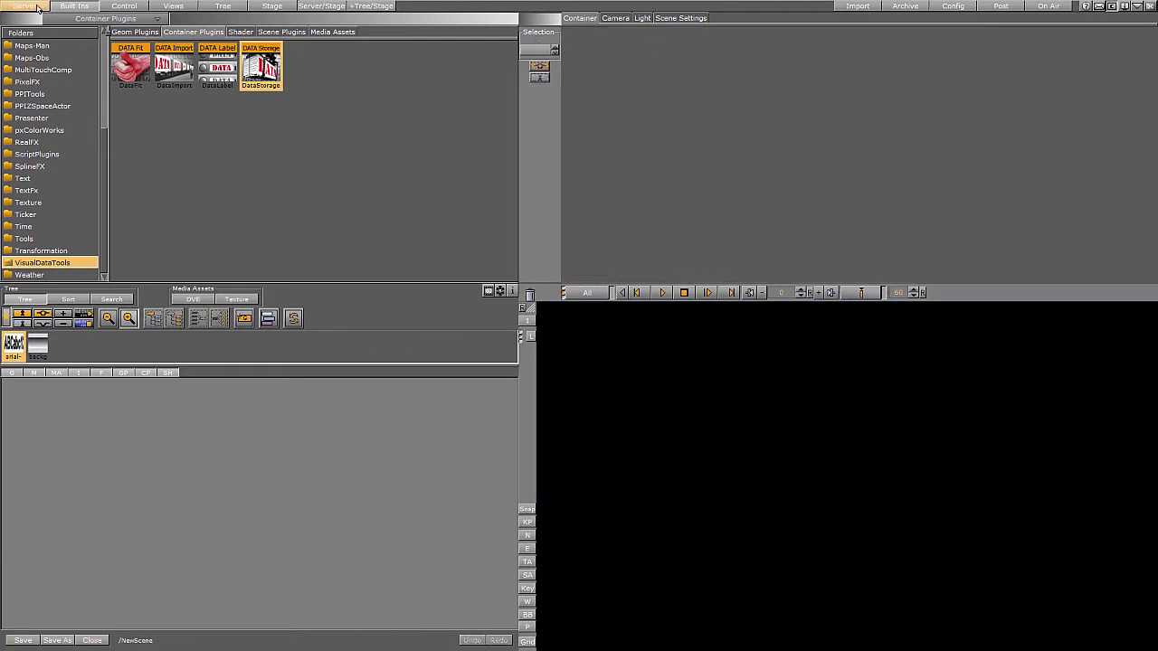
pyautogui.click(24, 6)
pyautogui.doubleClick(140, 81)
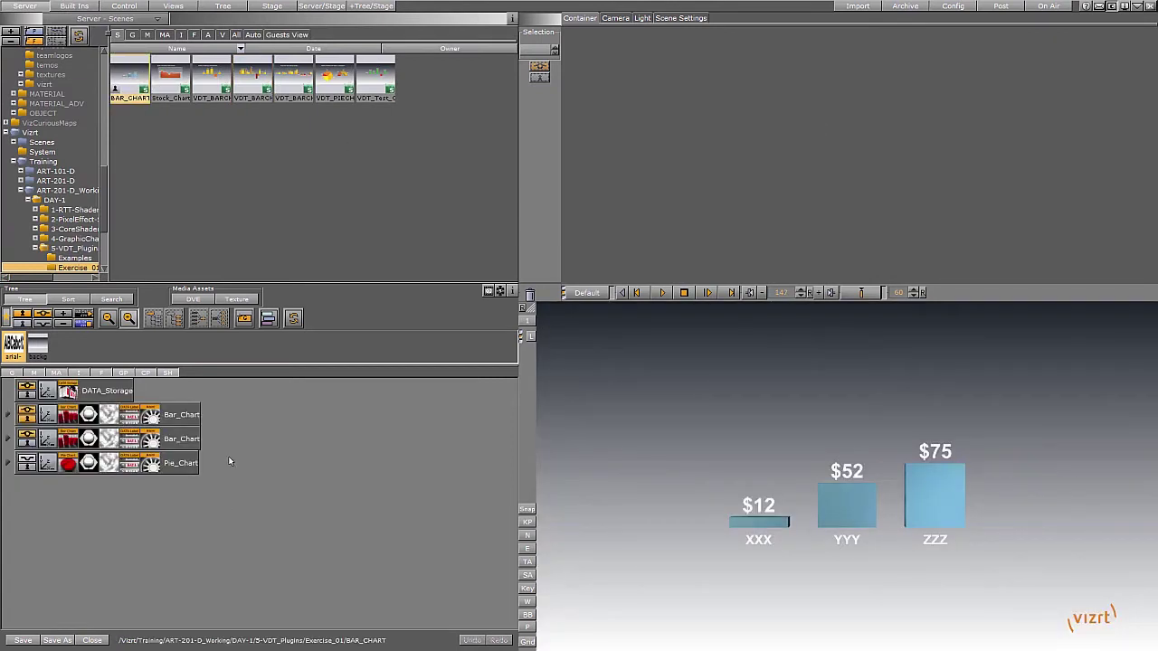
# Delete the second Bar_Chart and the Pie_Chart containers from the scene tree, and select the remaining Bar_Chart.
pyautogui.click(152, 439)
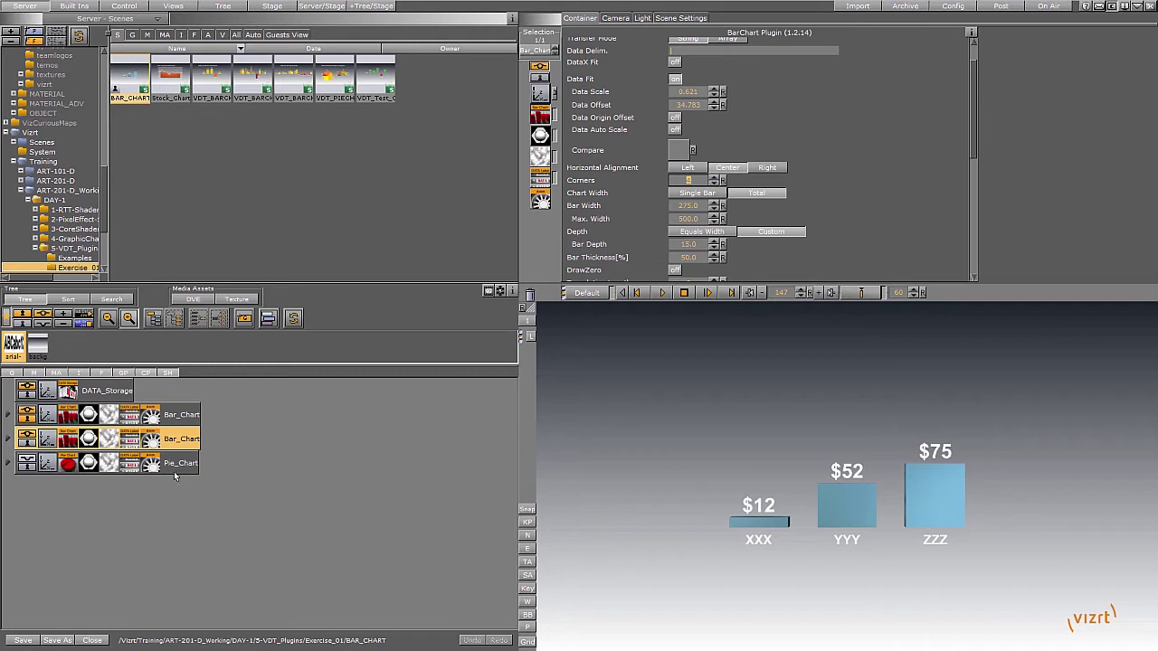
pyautogui.keyDown('ctrl'); pyautogui.click(192, 466); pyautogui.keyUp('ctrl')
pyautogui.moveTo(191, 466); pyautogui.dragTo(530, 293)
pyautogui.click(190, 416)
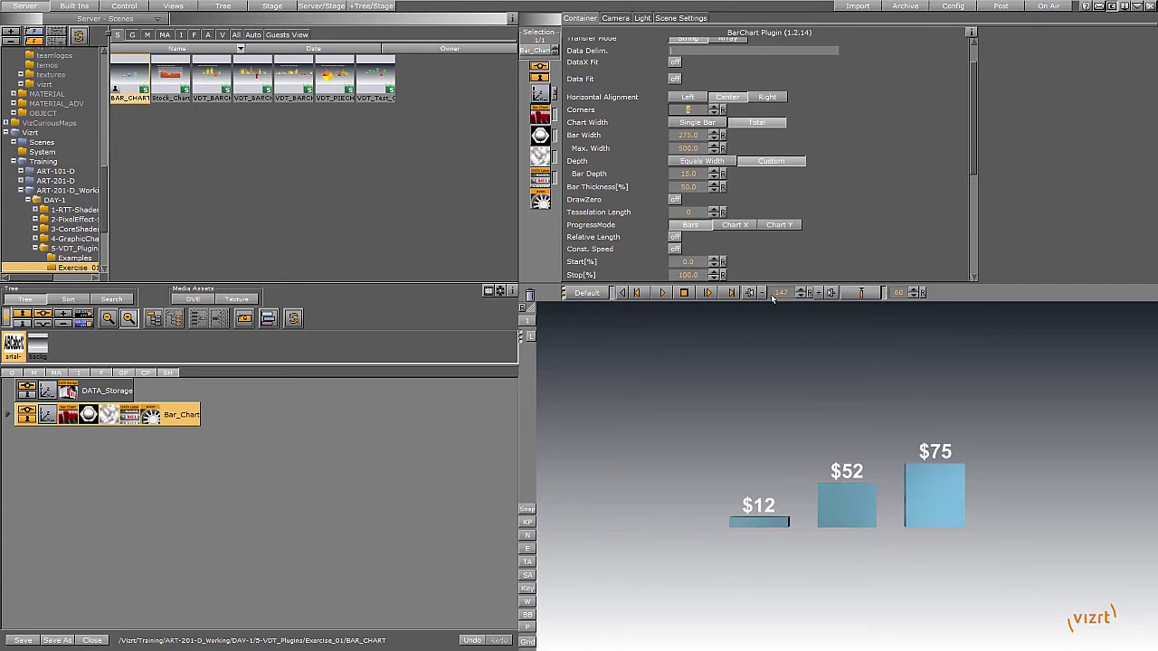
# Remove the last plugin from the Bar_Chart container and set Key Data1 of DATA_Storage to BAR_CHART_01.
pyautogui.moveTo(154, 418); pyautogui.dragTo(532, 296)
pyautogui.click(67, 390)
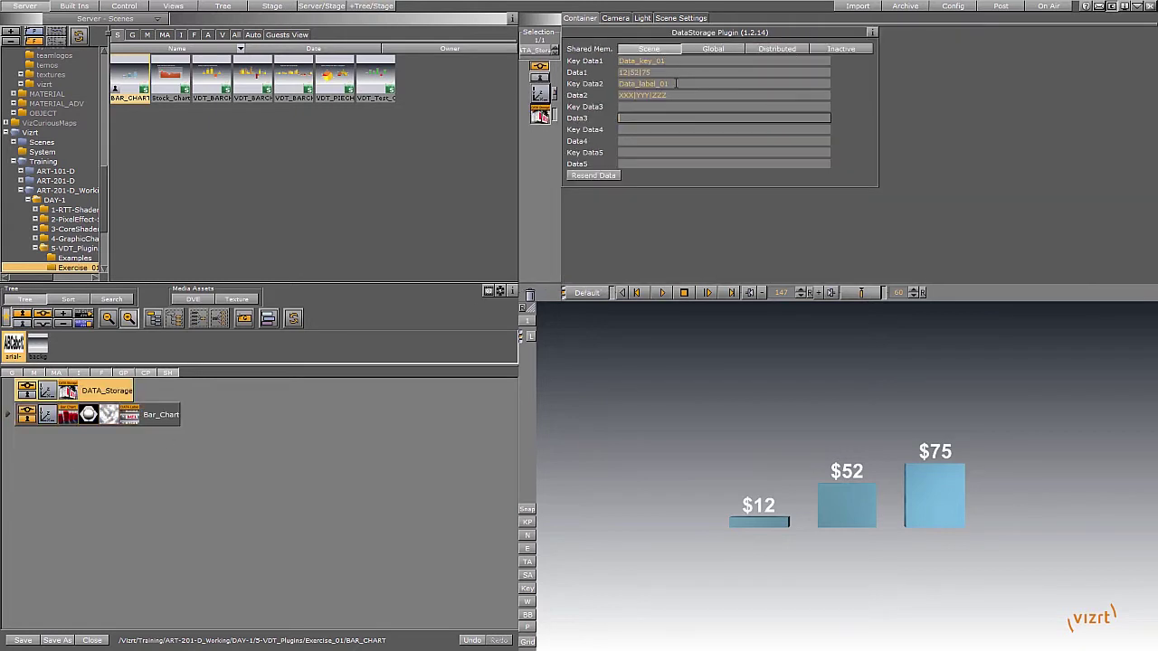
pyautogui.doubleClick(635, 60)
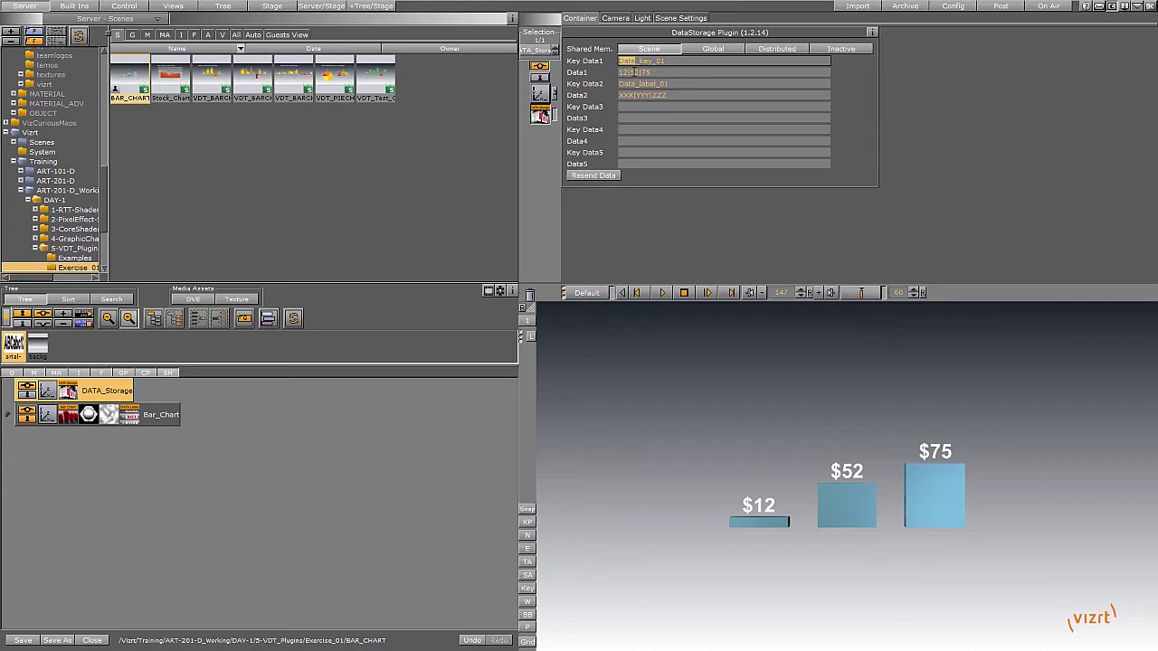
pyautogui.write('BAR_CHART_01')
pyautogui.moveTo(675, 61); pyautogui.dragTo(706, 61)
pyautogui.press('BackSpace')
# Clear the Key Data2 and Data2 entries of DATA_Storage.
pyautogui.click(693, 84)
pyautogui.press('BackSpace')
pyautogui.click(677, 96)
pyautogui.press('BackSpace')
# Set DATA_Storage's Key Data2 to BAR_CHART_02 and Key Data3 to BAR_CHART_03, reusing the Key Data1 name.
pyautogui.moveTo(686, 60); pyautogui.dragTo(592, 60)
pyautogui.hotkey('ctrl', 'c')
pyautogui.click(680, 84)
pyautogui.hotkey('ctrl', 'v')
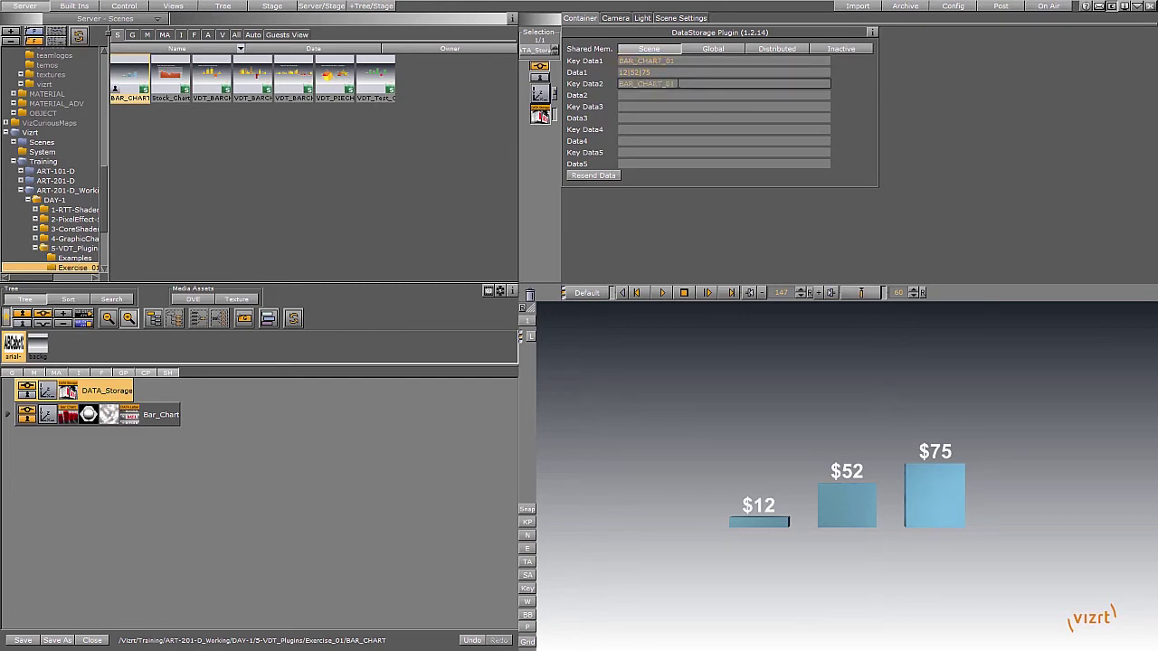
pyautogui.moveTo(681, 85); pyautogui.dragTo(670, 82)
pyautogui.write('2')
pyautogui.press('Return')
pyautogui.click(654, 111)
pyautogui.hotkey('ctrl', 'v')
pyautogui.hotkey('shift', 'Left')
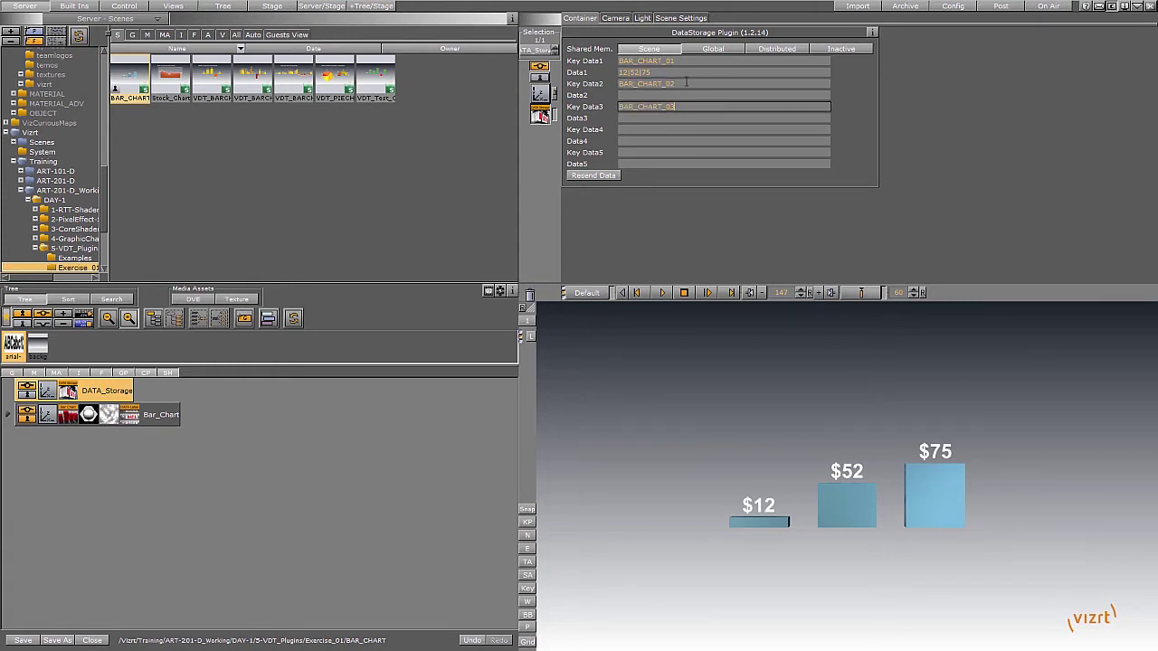
# Extend DATA_Storage's Data1 values to 12|52|75|56|78.
pyautogui.click(671, 71)
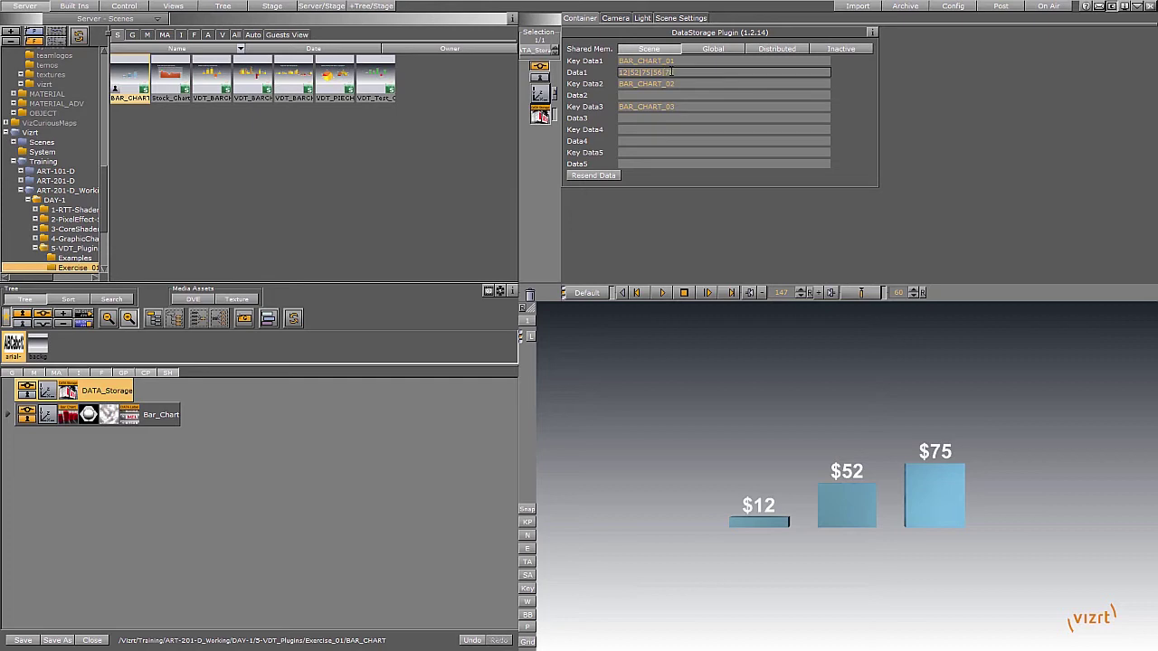
pyautogui.write('8')
pyautogui.press('Return')
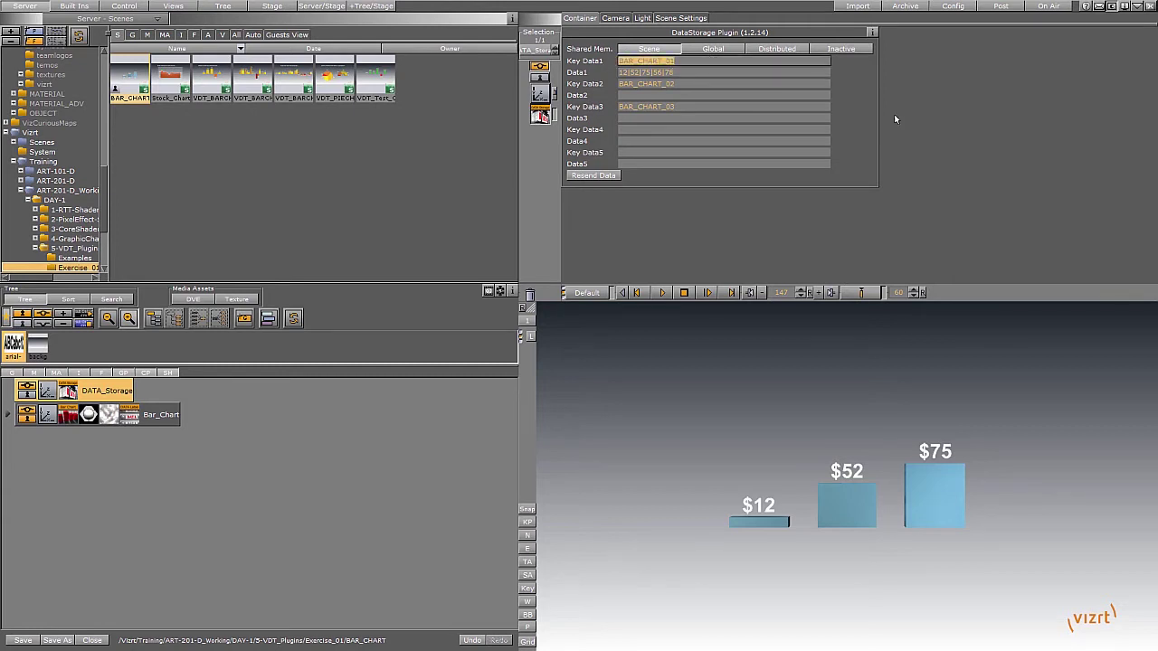
# Set the data key of Bar_Chart's BarChart and DataLabel plugins to BAR_CHART_01.
pyautogui.click(66, 421)
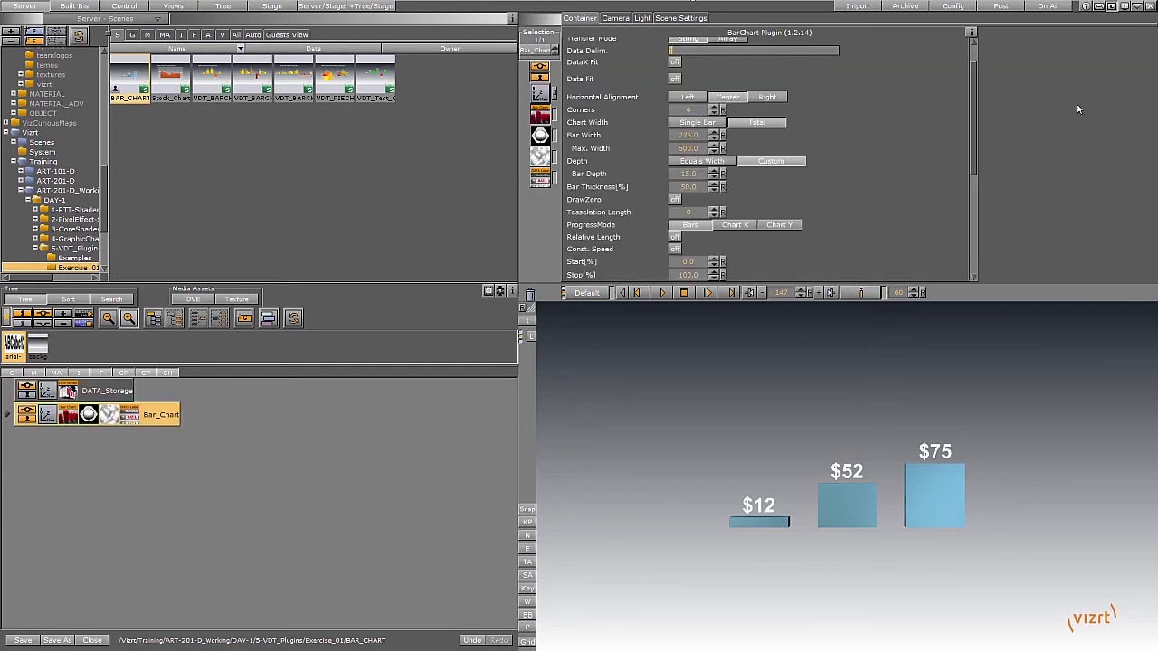
pyautogui.scroll(2, 720, 58)
pyautogui.moveTo(730, 61); pyautogui.dragTo(605, 60)
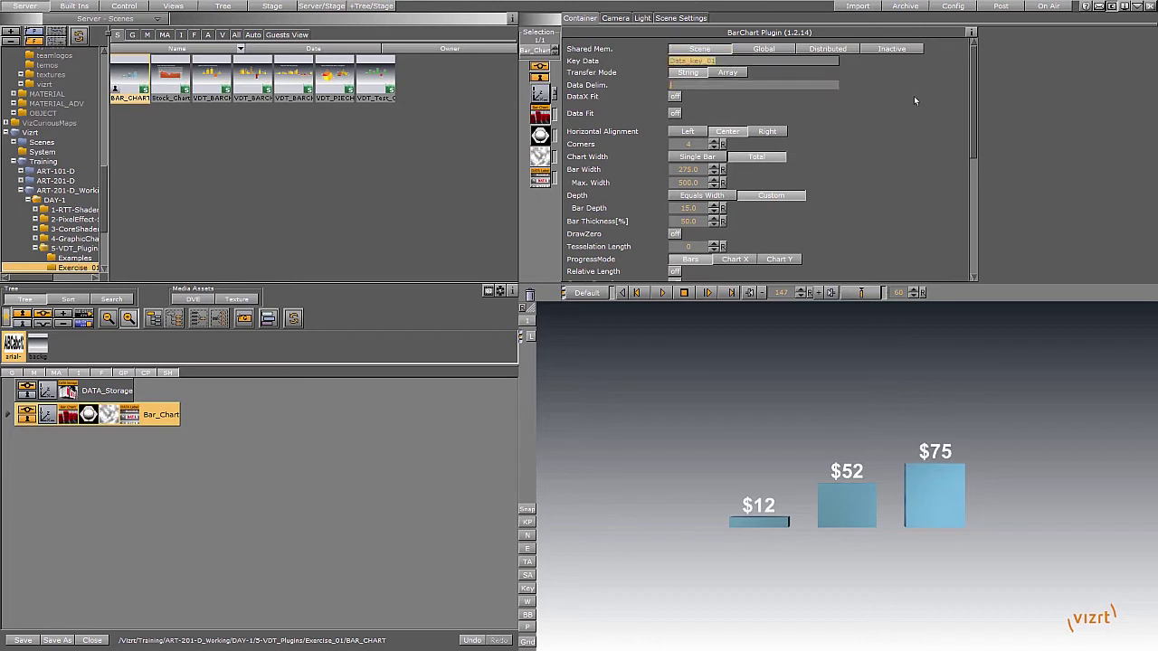
pyautogui.hotkey('ctrl', 'v')
pyautogui.click(135, 416)
pyautogui.click(692, 61)
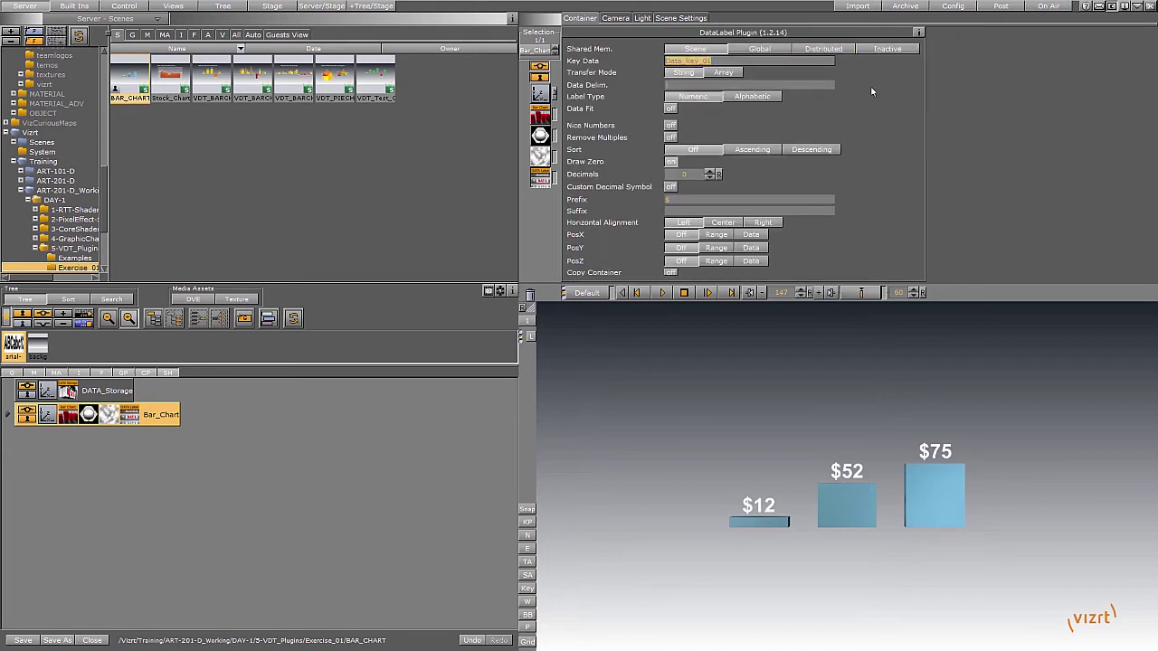
pyautogui.hotkey('ctrl', 'v')
# Reapply the first data entry in DATA_Storage to send its values to Bar_Chart.
pyautogui.click(17, 415)
pyautogui.click(17, 415)
pyautogui.click(66, 392)
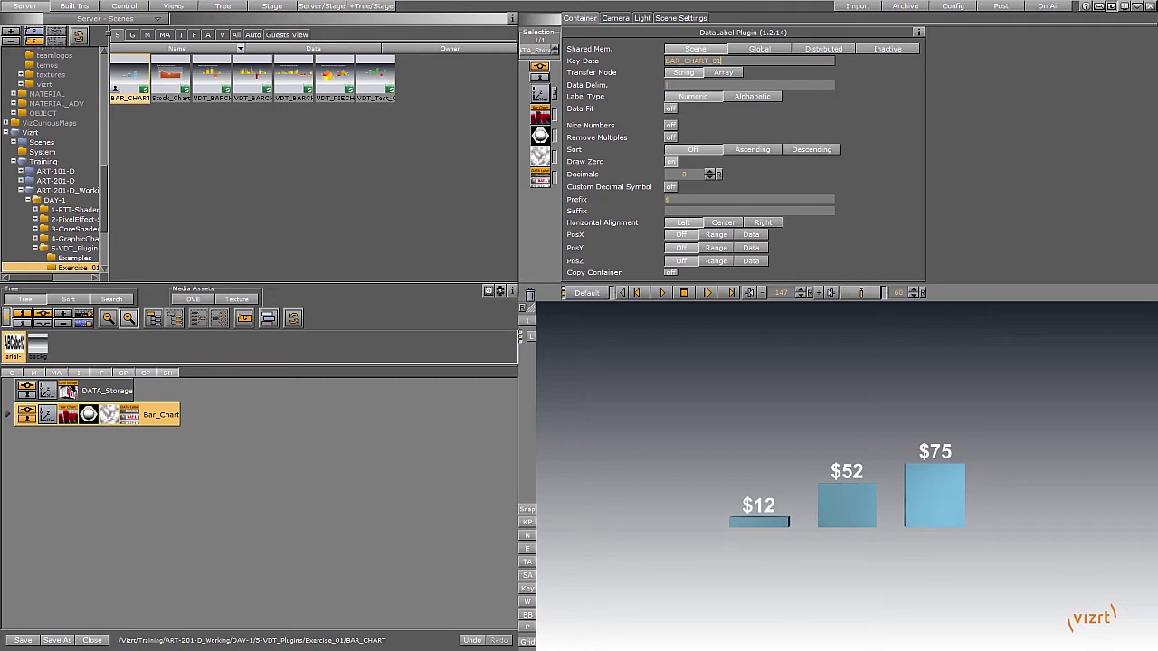
pyautogui.click(683, 73)
pyautogui.click(686, 61)
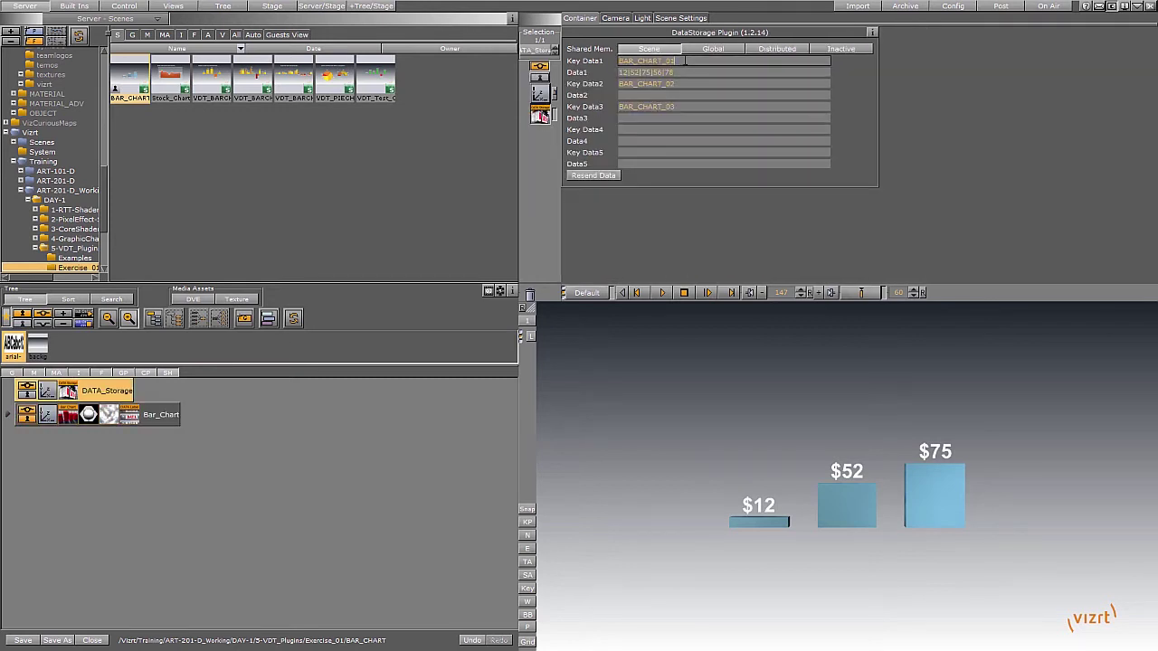
pyautogui.press('Return')
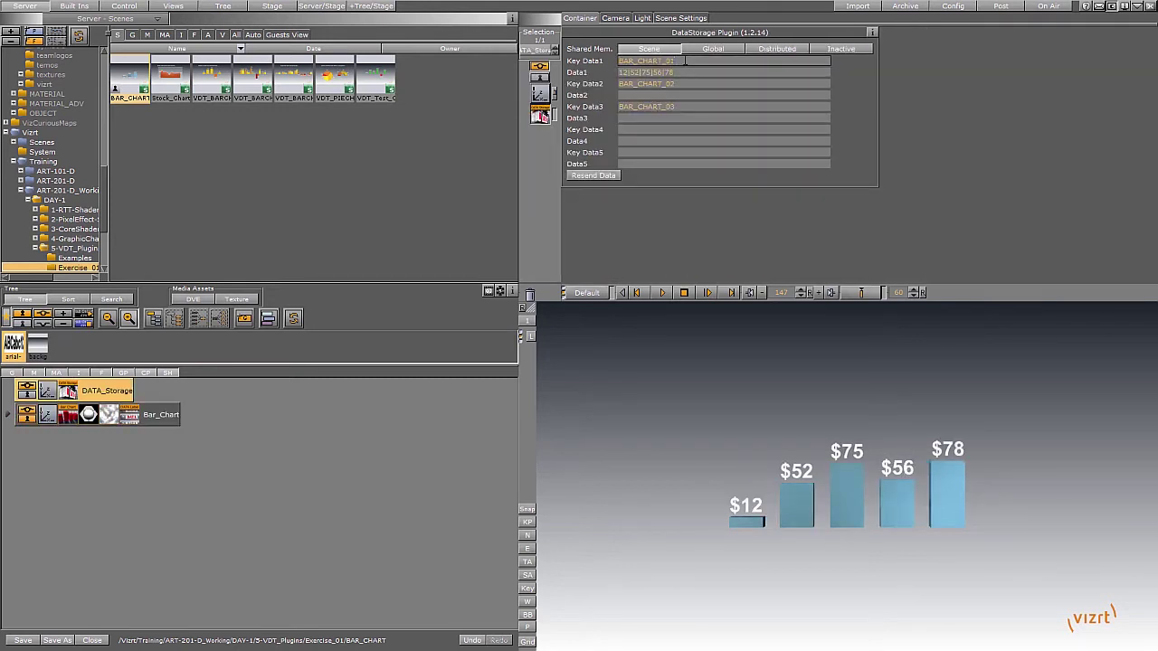
# Set Bar_Chart's Bar Width to about 566.9, Max. Width to 550 and Bar Thickness to 200 %.
pyautogui.click(546, 402)
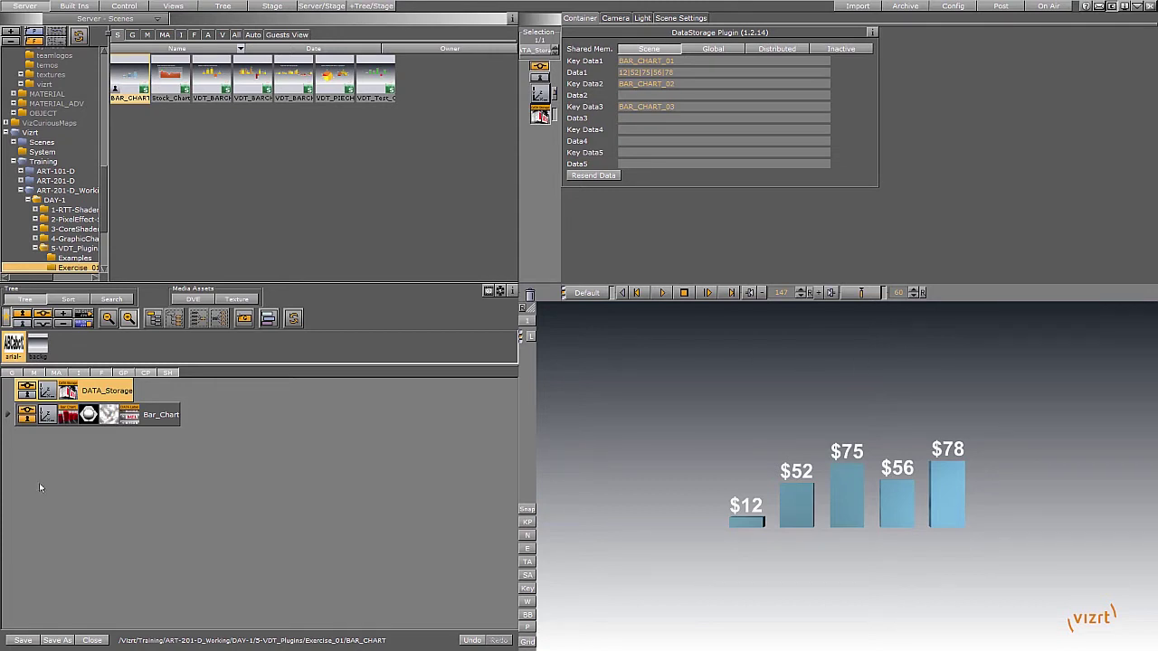
pyautogui.click(68, 414)
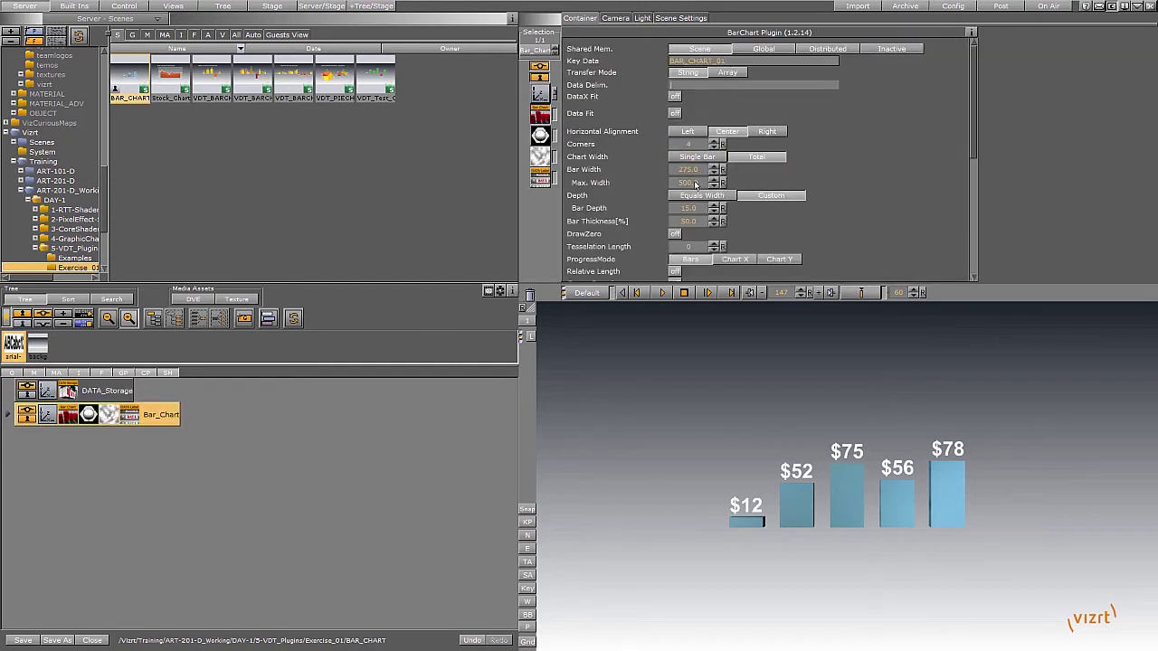
pyautogui.click(694, 183)
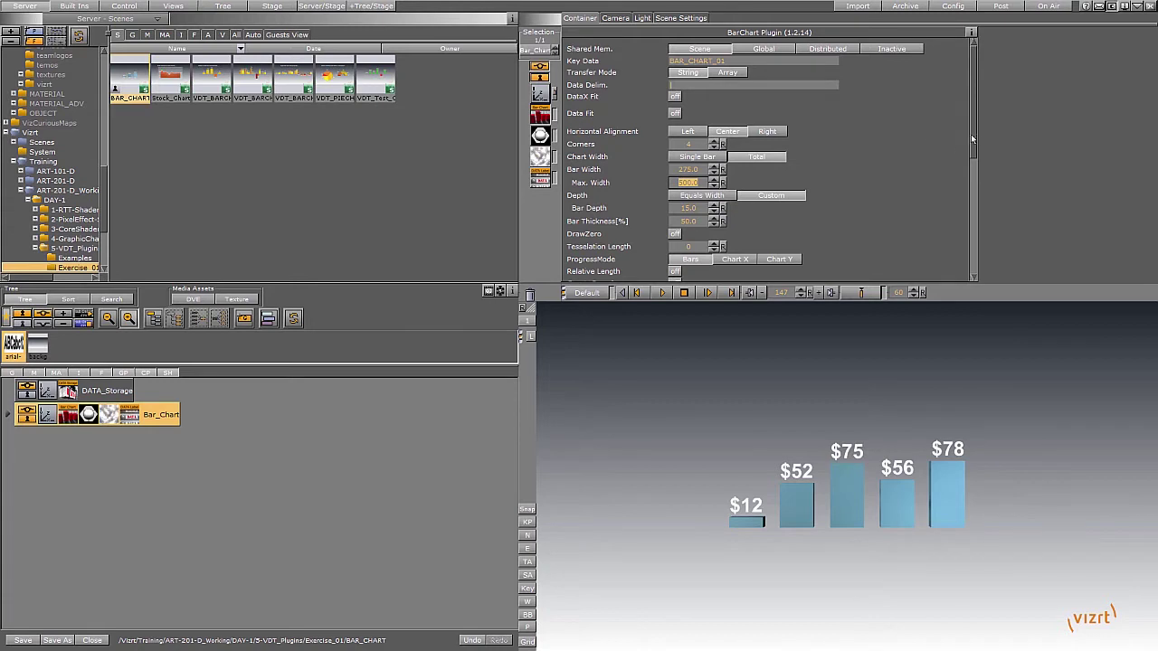
pyautogui.scroll(-3, 972, 138)
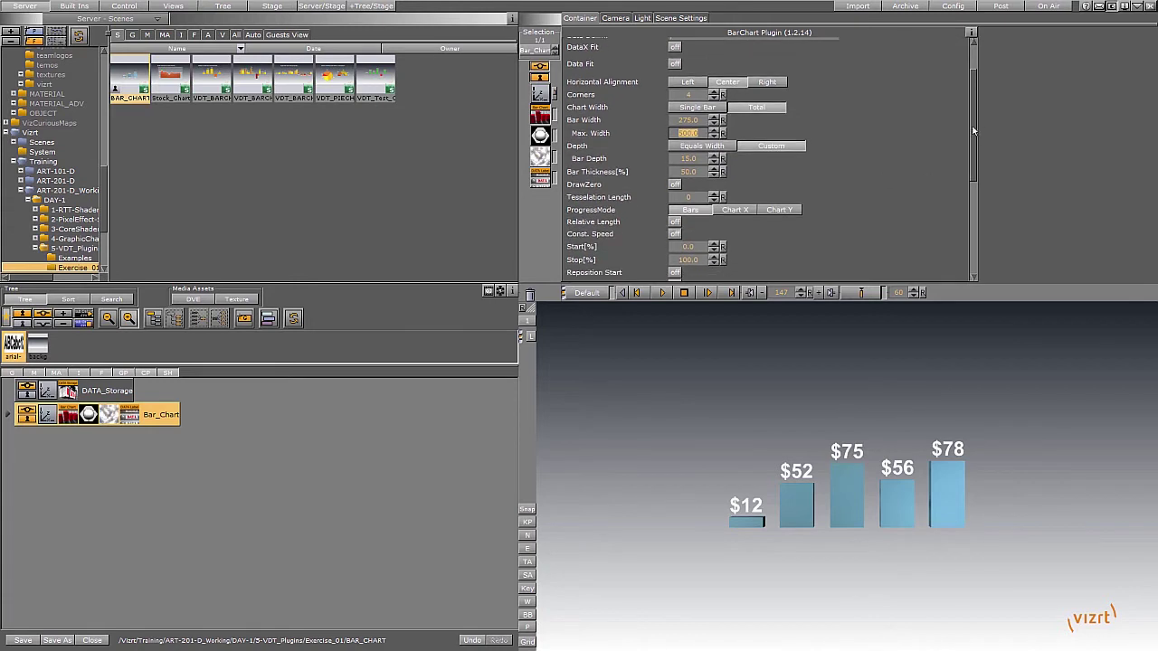
pyautogui.moveTo(973, 131); pyautogui.dragTo(972, 99)
pyautogui.moveTo(682, 182); pyautogui.dragTo(819, 168)
pyautogui.click(695, 210)
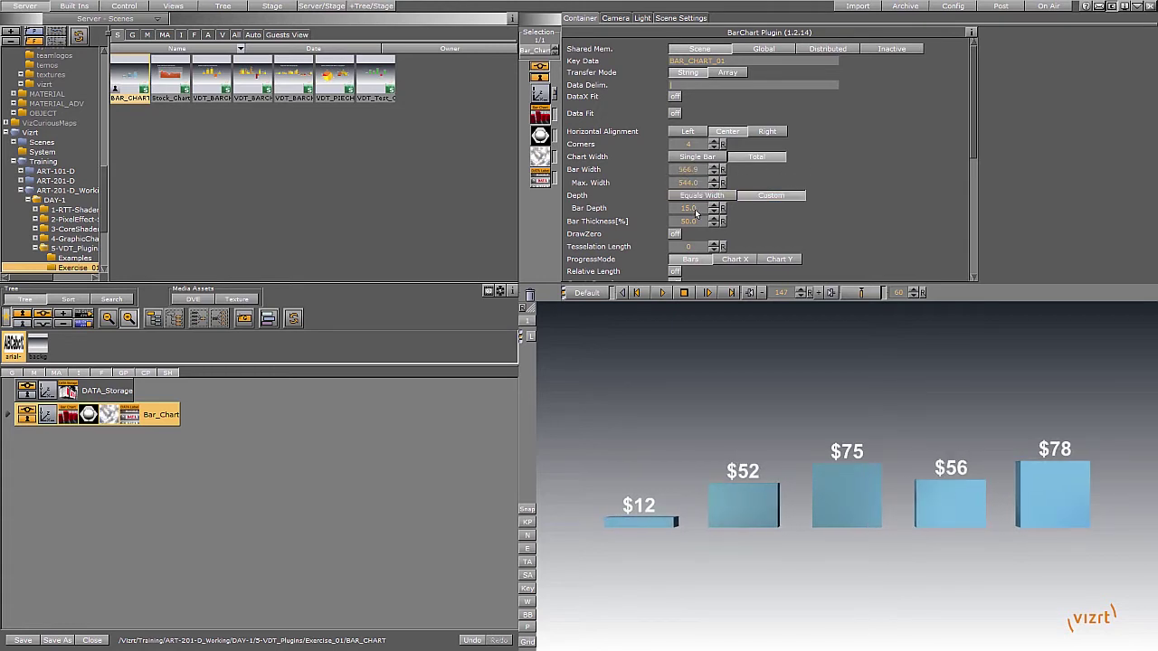
pyautogui.moveTo(698, 224); pyautogui.dragTo(683, 229)
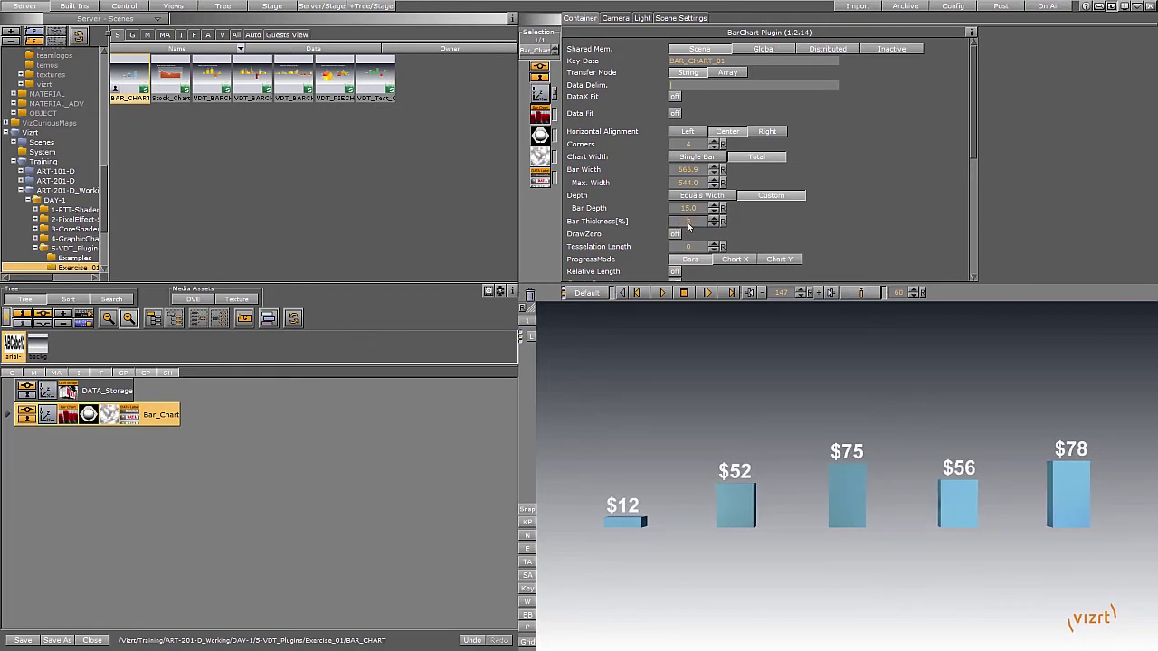
pyautogui.click(695, 184)
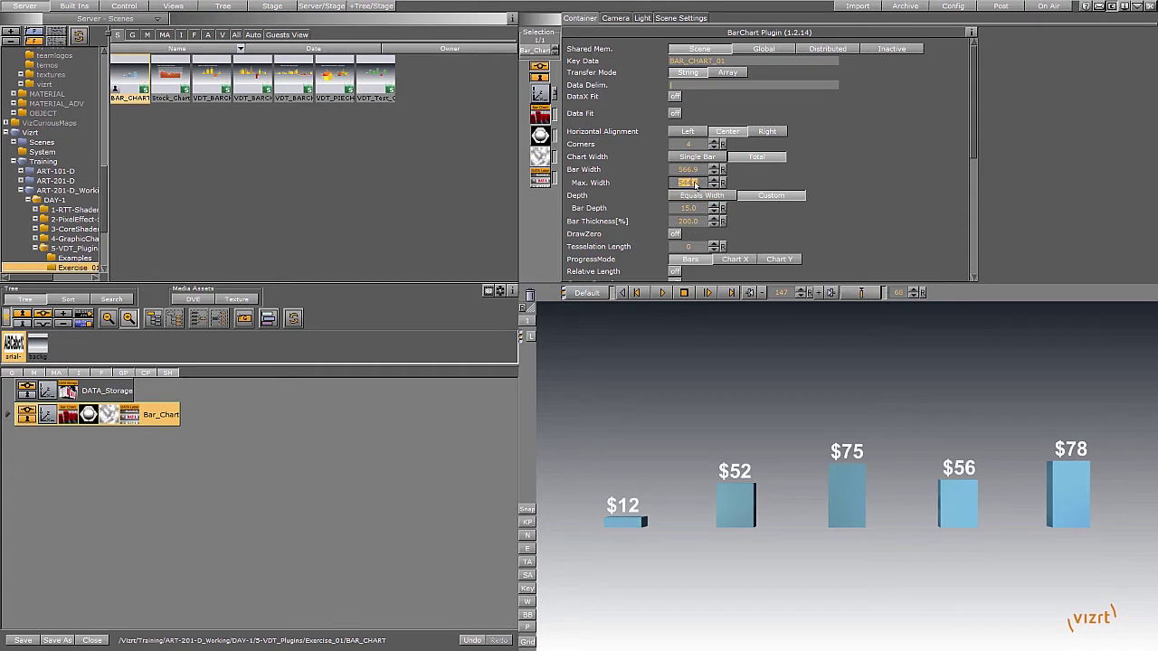
pyautogui.write('550')
pyautogui.press('Return')
# Set the Bar Thickness of Bar_Chart to 350 % and save the scene.
pyautogui.moveTo(691, 221); pyautogui.dragTo(748, 265)
pyautogui.moveTo(687, 223); pyautogui.dragTo(886, 236)
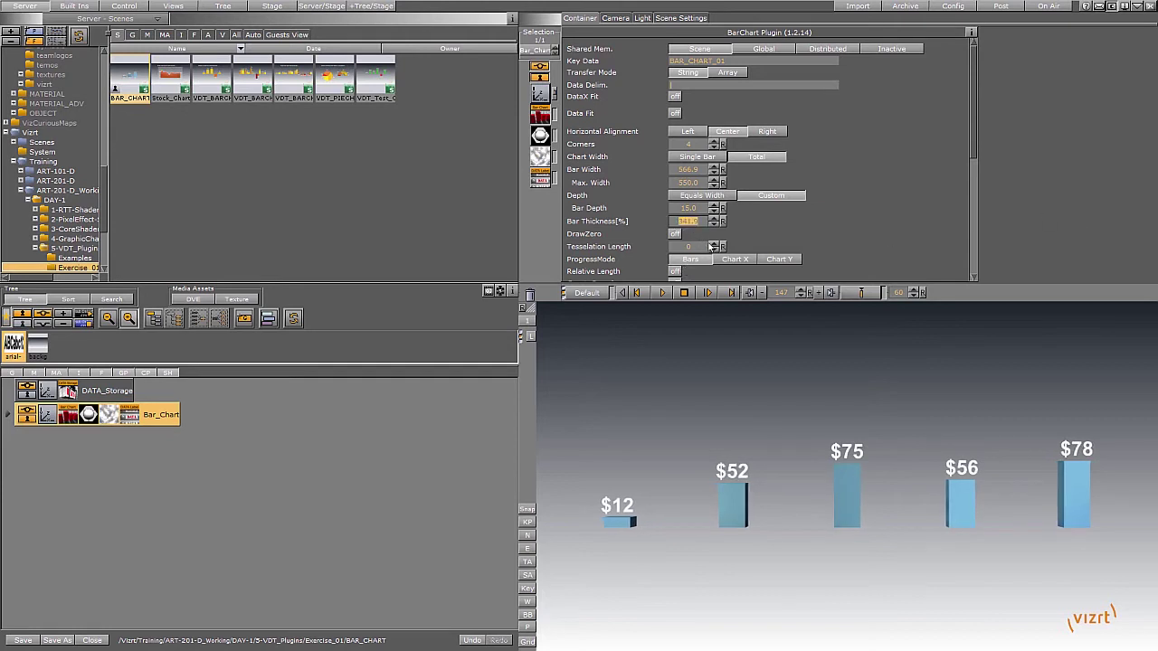
pyautogui.moveTo(696, 220); pyautogui.dragTo(765, 222)
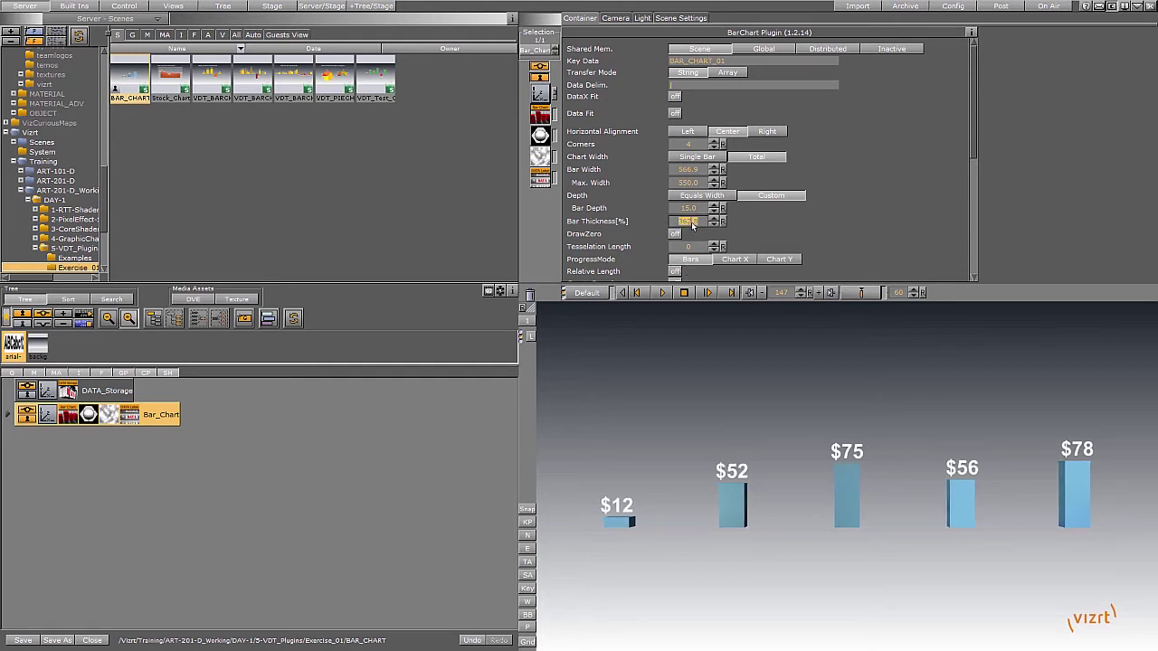
pyautogui.write('2')
pyautogui.moveTo(691, 221); pyautogui.dragTo(690, 221)
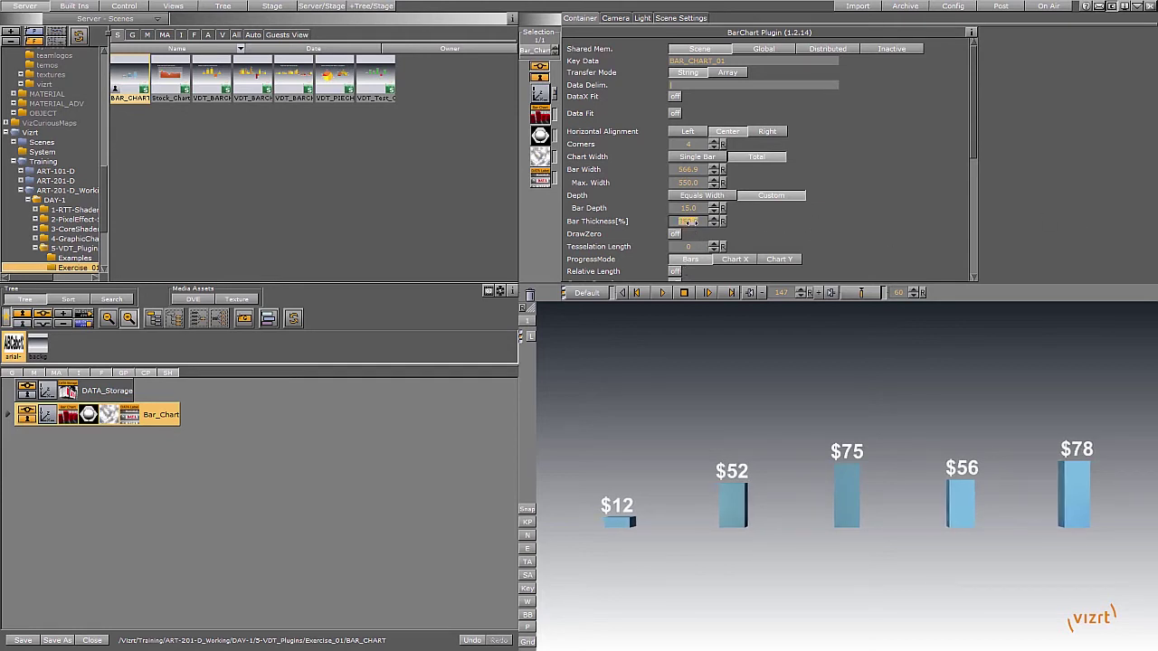
pyautogui.click(22, 639)
# Set the Bar Width of Bar_Chart to 570 and save the scene.
pyautogui.moveTo(684, 170); pyautogui.dragTo(698, 170)
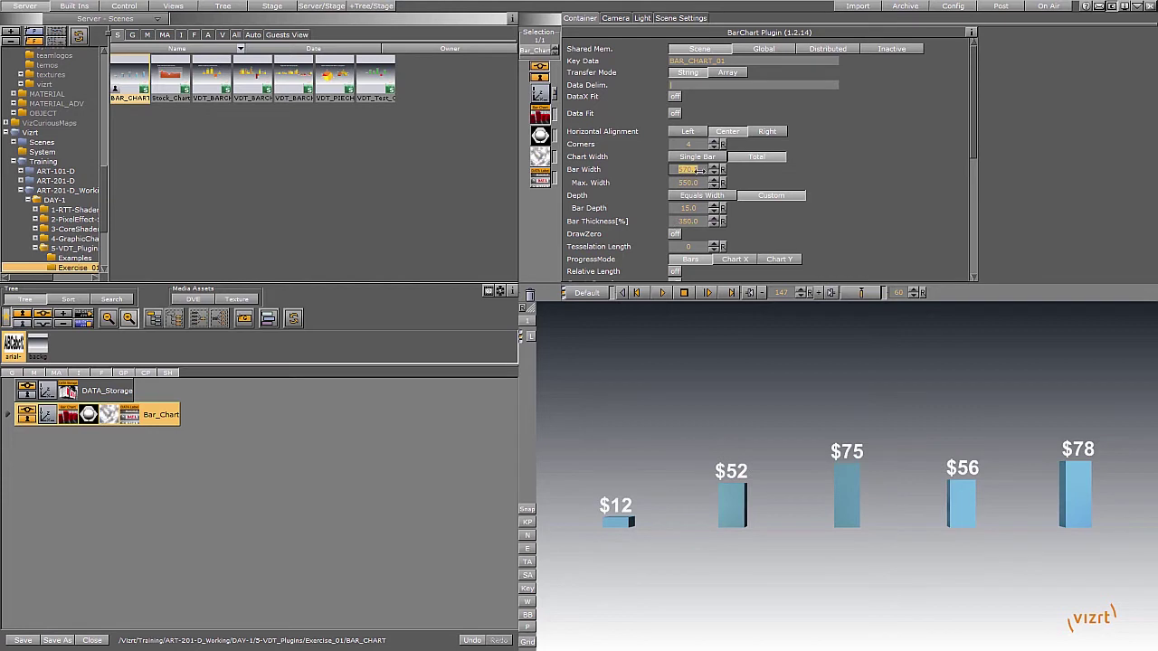
pyautogui.write('50')
pyautogui.press('Return')
pyautogui.click(14, 640)
# Remove the $ prefix from Bar_Chart's data labels.
pyautogui.click(540, 177)
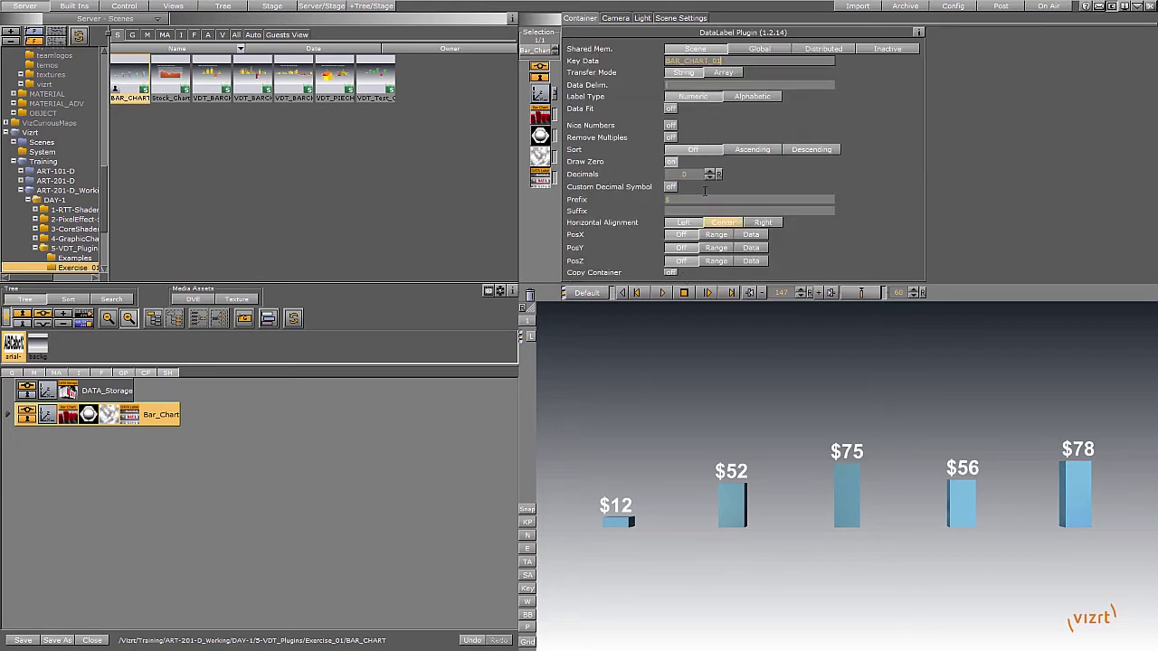
pyautogui.click(687, 200)
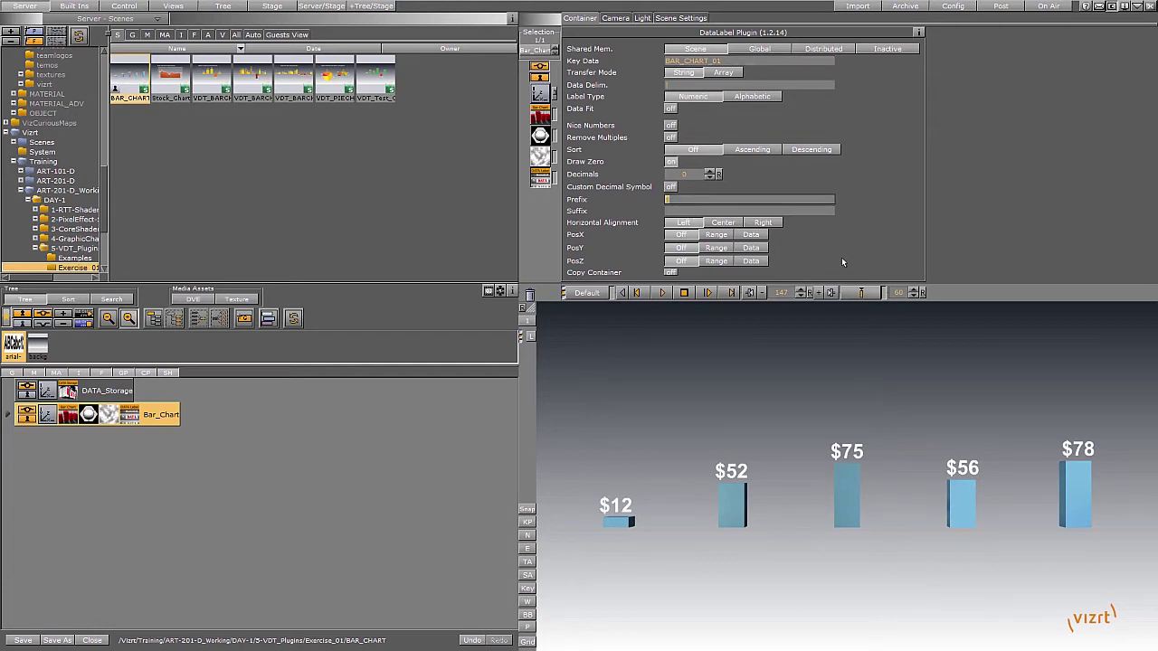
pyautogui.press('BackSpace')
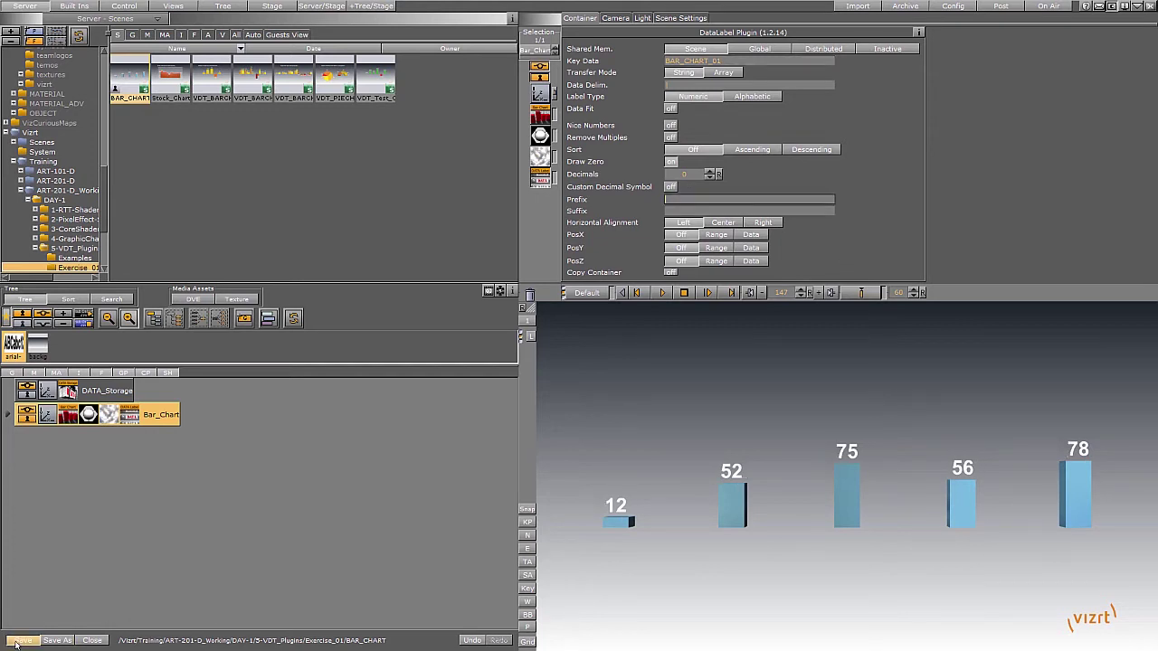
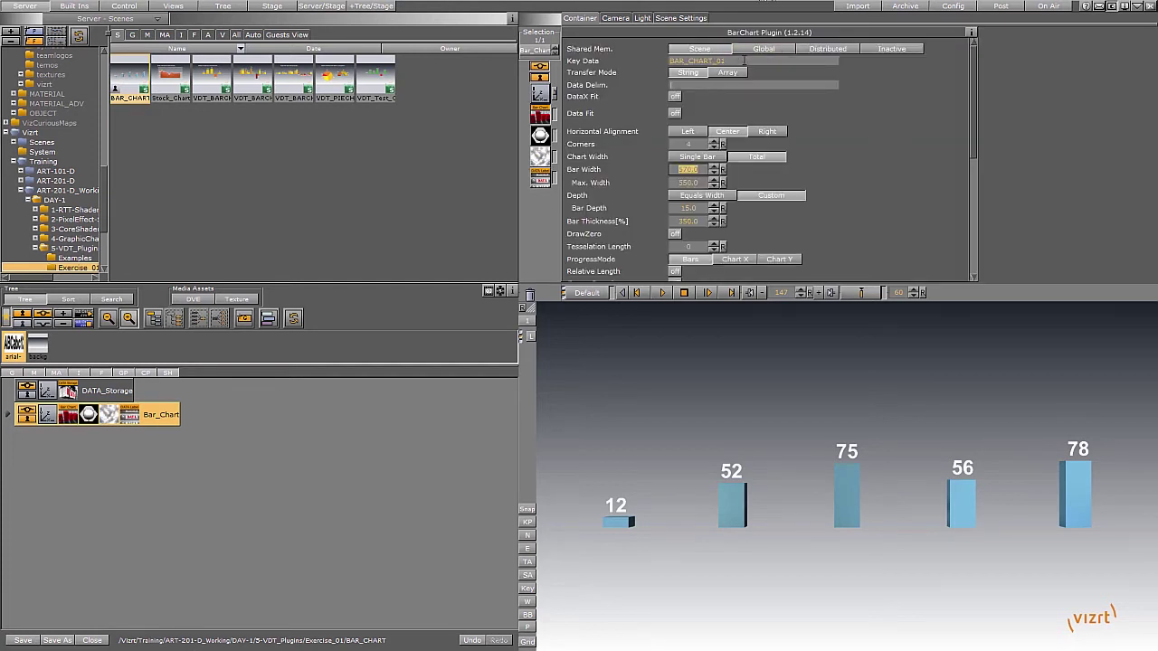
# Rename the Bar_Chart container as BAR_CHART_01.
pyautogui.doubleClick(167, 414)
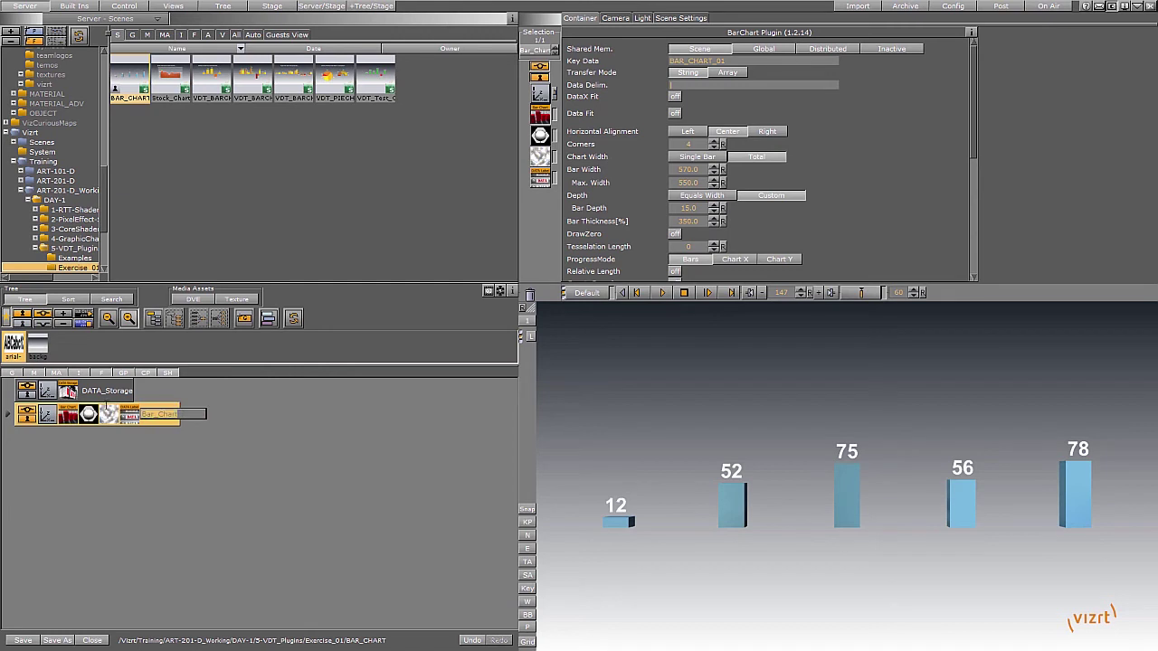
pyautogui.write('BAR_CHART_01')
pyautogui.press('Return')
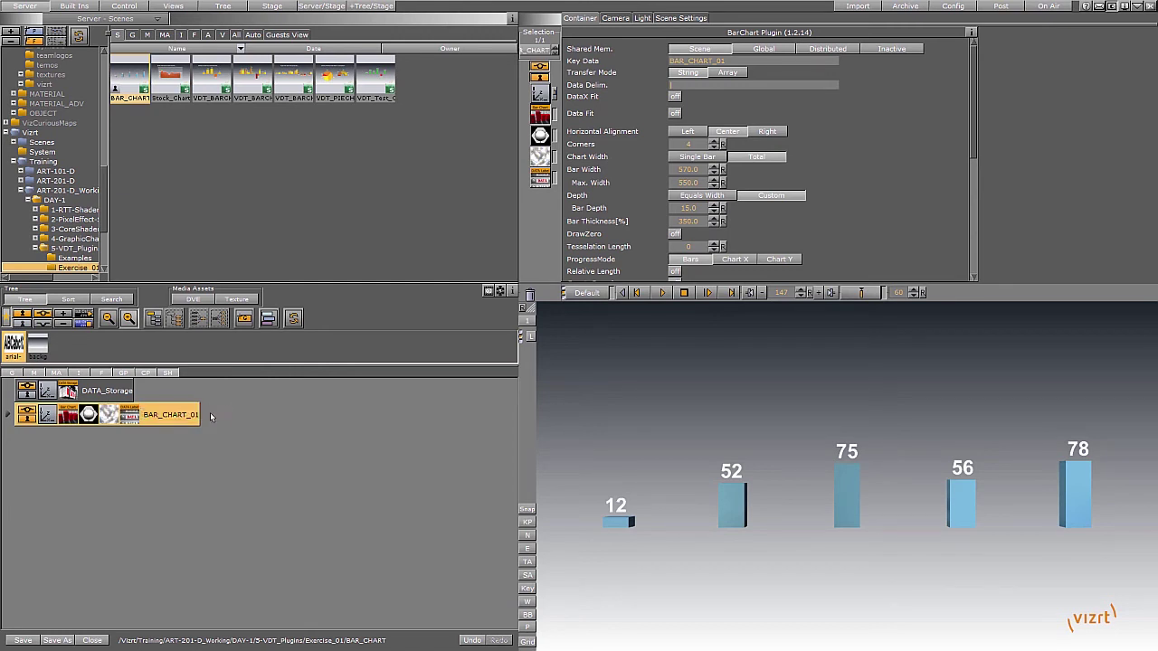
# Duplicate the BAR_CHART_01 container in the scene tree and rename one of the two as BAR_CHART_02.
pyautogui.keyDown('ctrl'); pyautogui.moveTo(178, 420); pyautogui.dragTo(7, 403); pyautogui.keyUp('ctrl')
pyautogui.click(183, 421)
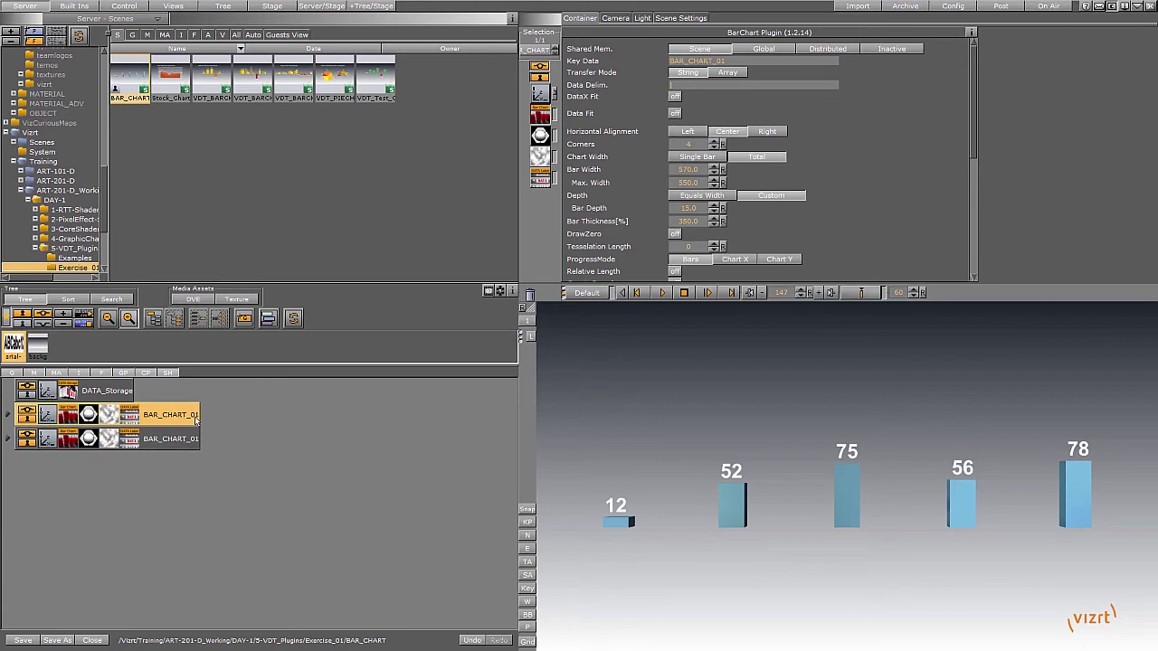
pyautogui.click(195, 424)
pyautogui.click(197, 416)
pyautogui.press('BackSpace')
pyautogui.write('2')
pyautogui.press('Return')
# Place BAR_CHART_02 below BAR_CHART_01 and add a third copy of the chart named BAR_CHART_03.
pyautogui.moveTo(183, 419); pyautogui.dragTo(191, 491)
pyautogui.moveTo(181, 443)
pyautogui.mouseDown()
pyautogui.moveTo(172, 463)
pyautogui.moveTo(186, 461)
pyautogui.mouseUp()
pyautogui.click(192, 462)
pyautogui.click(194, 462)
pyautogui.click(197, 463)
pyautogui.press('BackSpace')
pyautogui.press('Return')
# Set the X position of BAR_CHART_01 to -20.
pyautogui.click(50, 438)
pyautogui.click(51, 418)
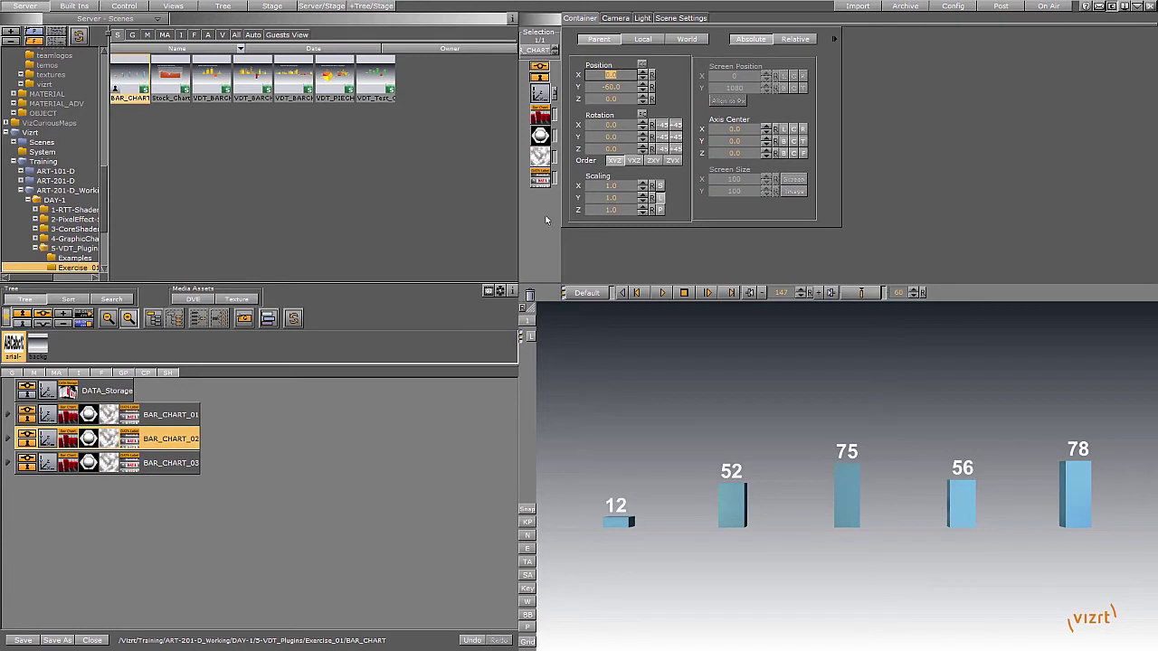
pyautogui.moveTo(614, 76); pyautogui.dragTo(600, 76)
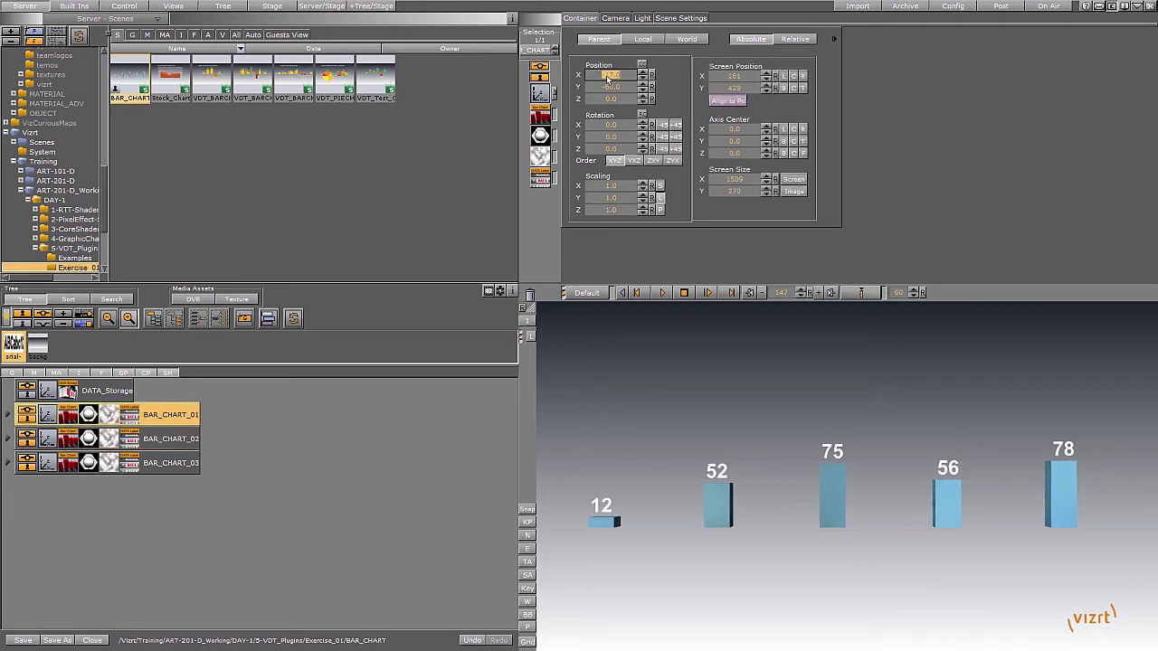
pyautogui.press('BackSpace')
pyautogui.write('-20\\')
pyautogui.press('Return')
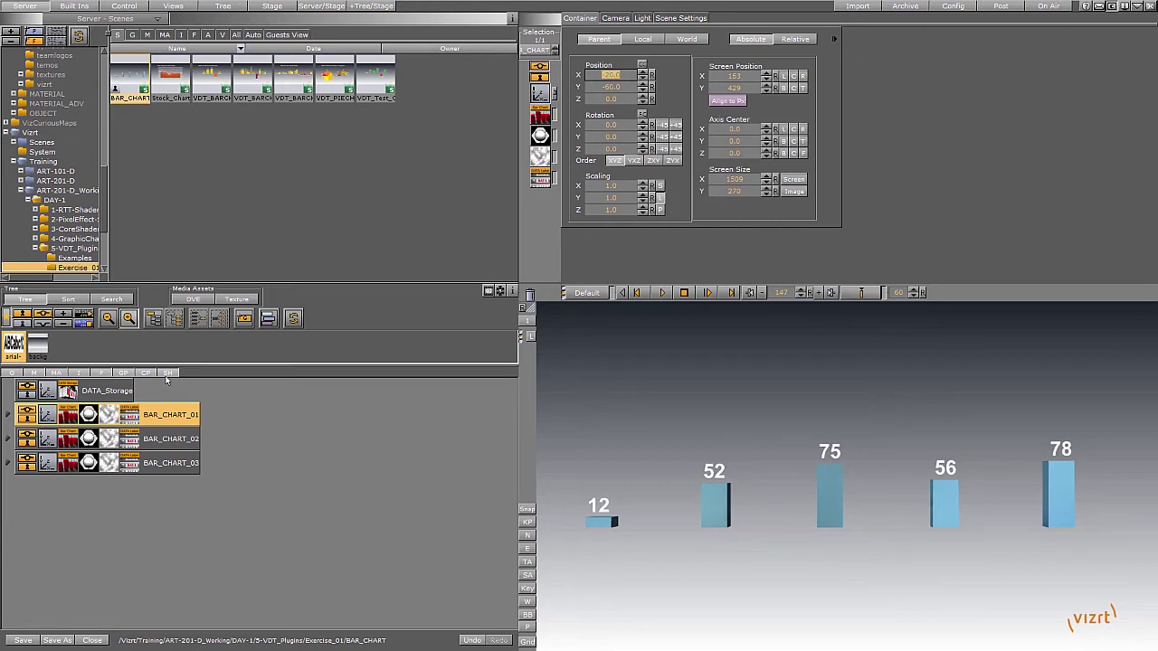
# Set the X position of BAR_CHART_03 to 20.
pyautogui.write('-')
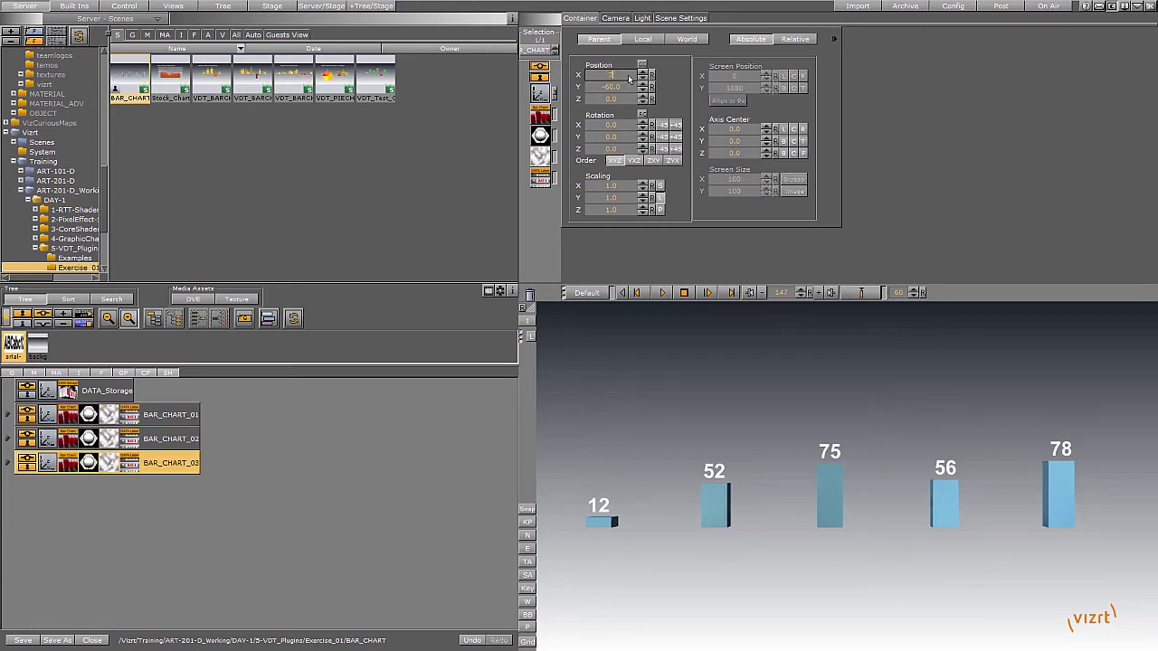
pyautogui.write('20')
pyautogui.press('Return')
# Fill Data2 and Data3 of the DATA_Storage plugin with the values 12|52|75|56|78.
pyautogui.click(69, 392)
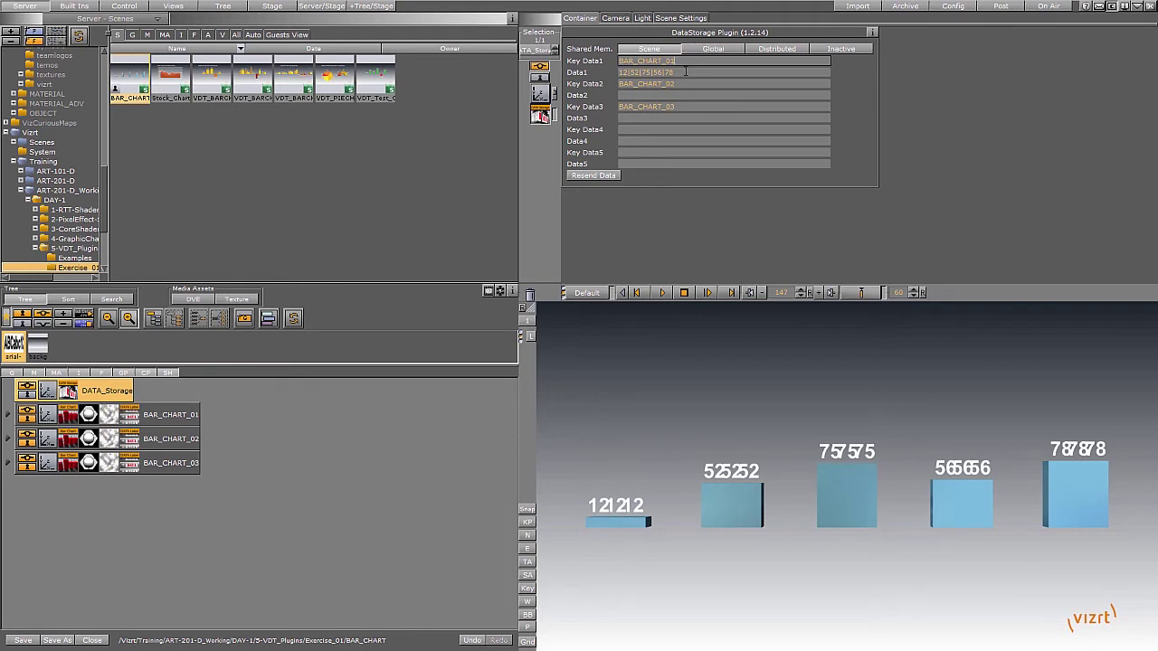
pyautogui.click(632, 94)
pyautogui.write('12|52|75|56|78')
pyautogui.click(626, 121)
pyautogui.write('12|52|75|56|78')
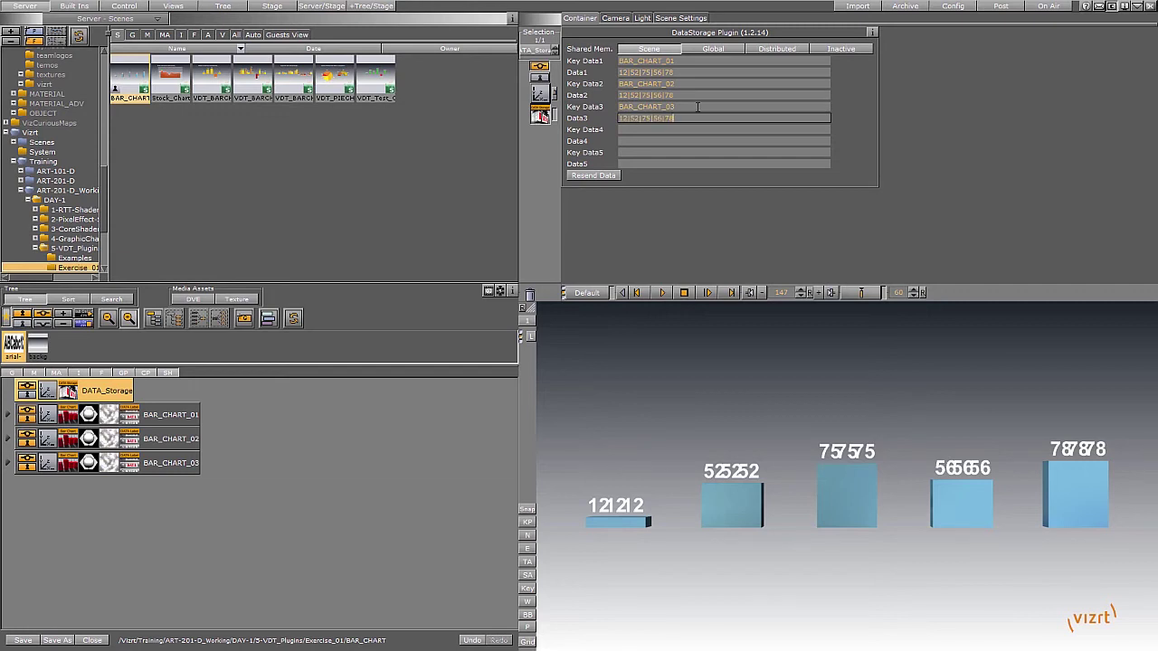
# Change the Data3 values in DATA_Storage to 45|78|14|75|46.
pyautogui.click(628, 118)
pyautogui.moveTo(625, 119); pyautogui.dragTo(615, 119)
pyautogui.write('45|78')
pyautogui.moveTo(650, 119); pyautogui.dragTo(641, 119)
pyautogui.write('14')
pyautogui.moveTo(664, 119); pyautogui.dragTo(658, 118)
pyautogui.hotkey('shift', 'Right')
pyautogui.write('3')
pyautogui.write('5')
pyautogui.press('Right')
pyautogui.hotkey('shift', 'Right')
pyautogui.hotkey('shift', 'Right')
pyautogui.write('4')
# Change the Data2 values in DATA_Storage to 27|73|18|53|90.
pyautogui.doubleClick(623, 95)
pyautogui.write('2')
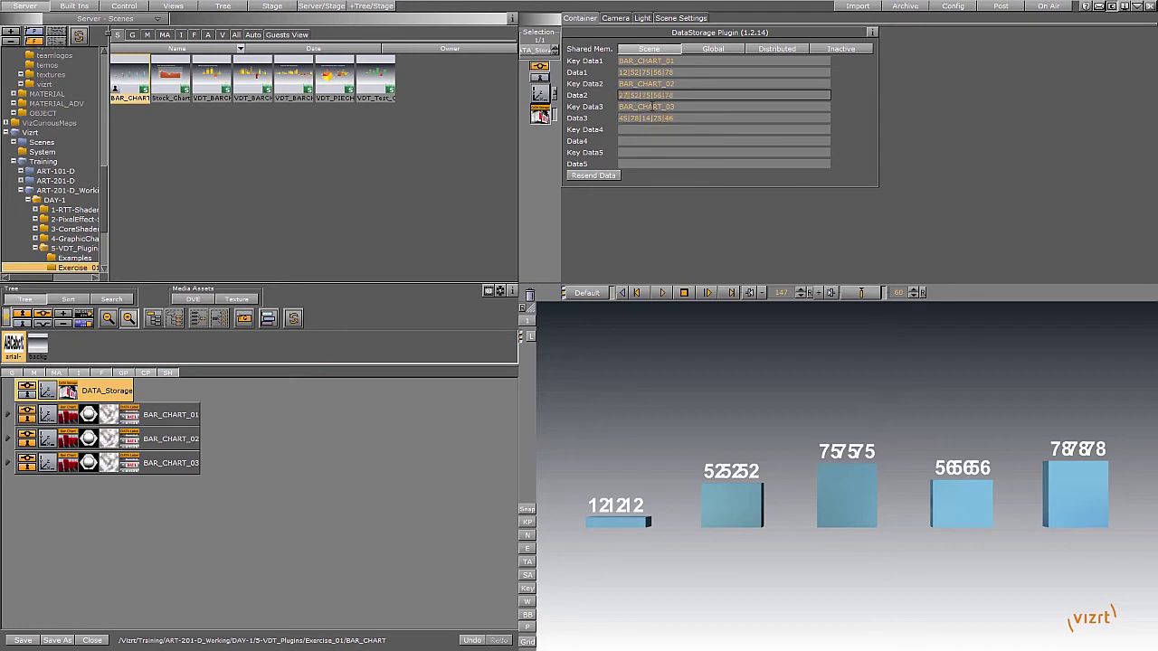
pyautogui.doubleClick(635, 95)
pyautogui.write('73')
pyautogui.doubleClick(647, 95)
pyautogui.write('18|2')
pyautogui.doubleClick(658, 95)
pyautogui.write('53|7')
pyautogui.doubleClick(672, 95)
pyautogui.write('90')
# Set the BarChart plugin's Key Data to BAR_CHART_02 on the second chart and BAR_CHART_03 on the third.
pyautogui.click(69, 417)
pyautogui.click(80, 438)
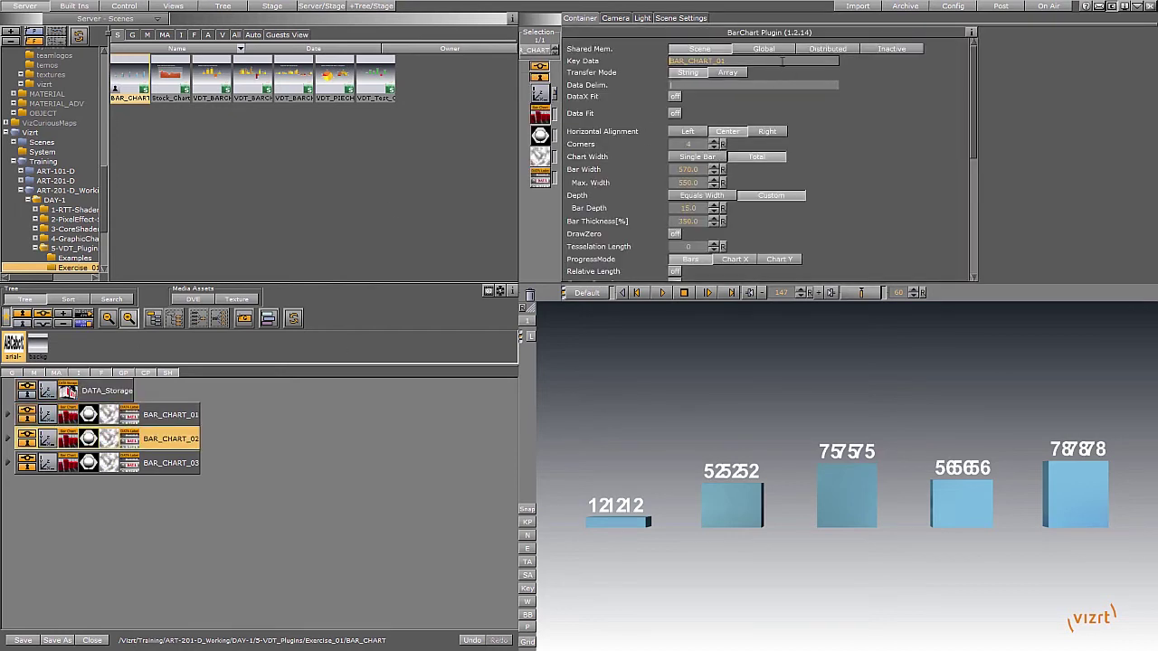
pyautogui.write('2')
pyautogui.click(70, 462)
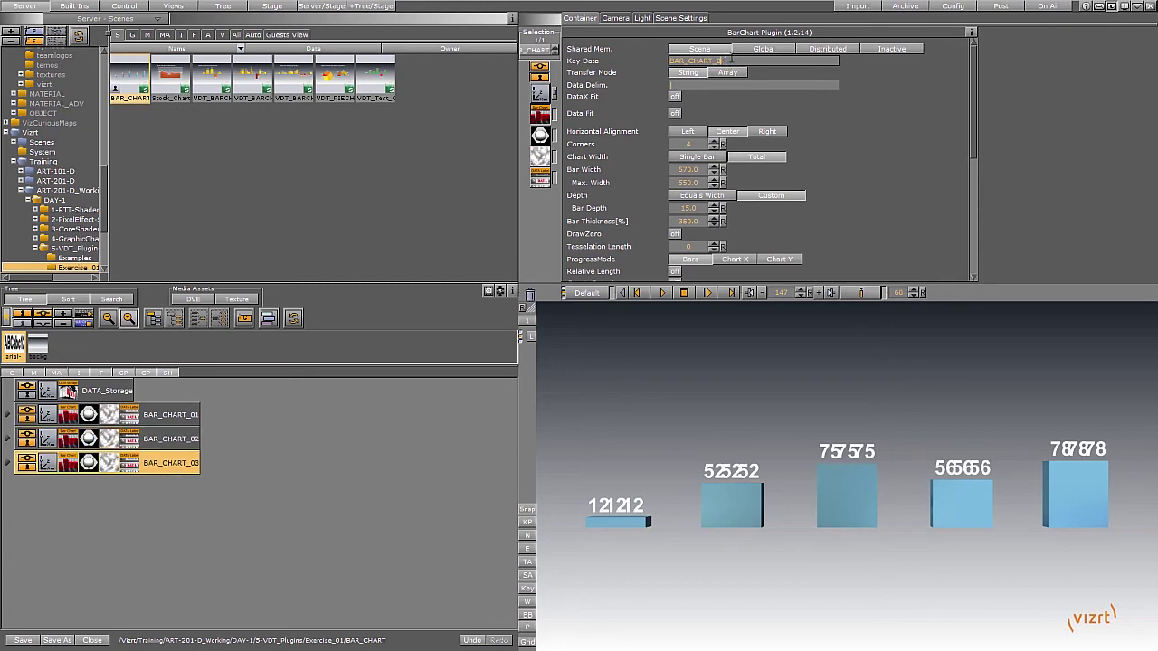
# Re-enter the key names in DATA_Storage to send each data set to its bar chart.
pyautogui.click(68, 395)
pyautogui.click(689, 60)
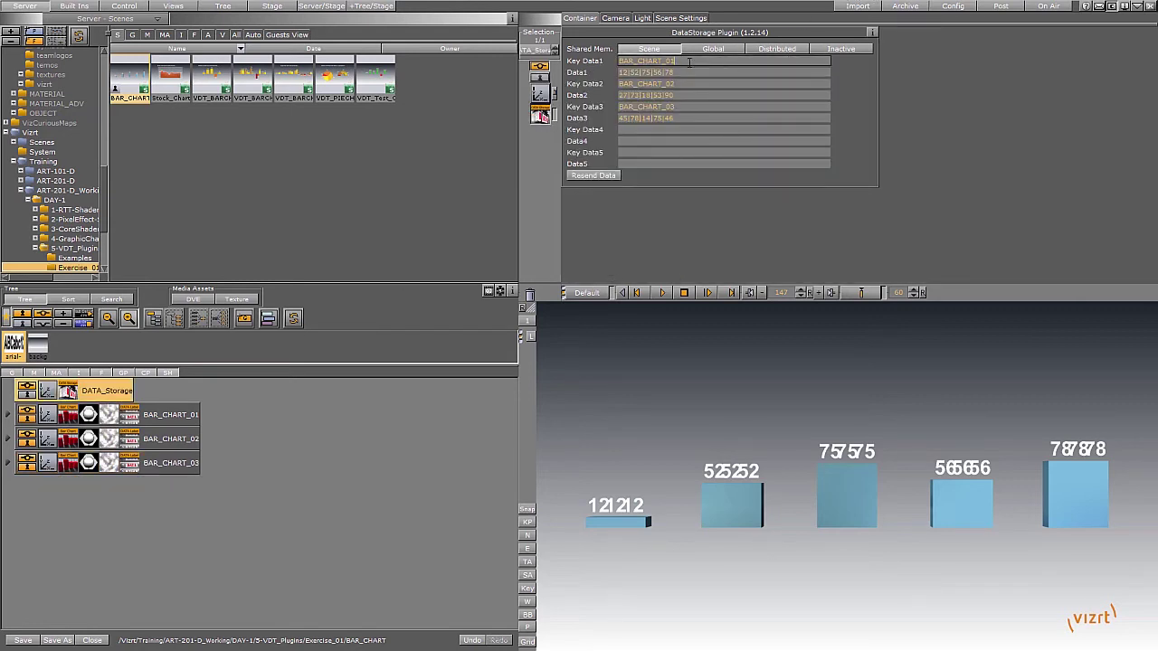
pyautogui.click(689, 106)
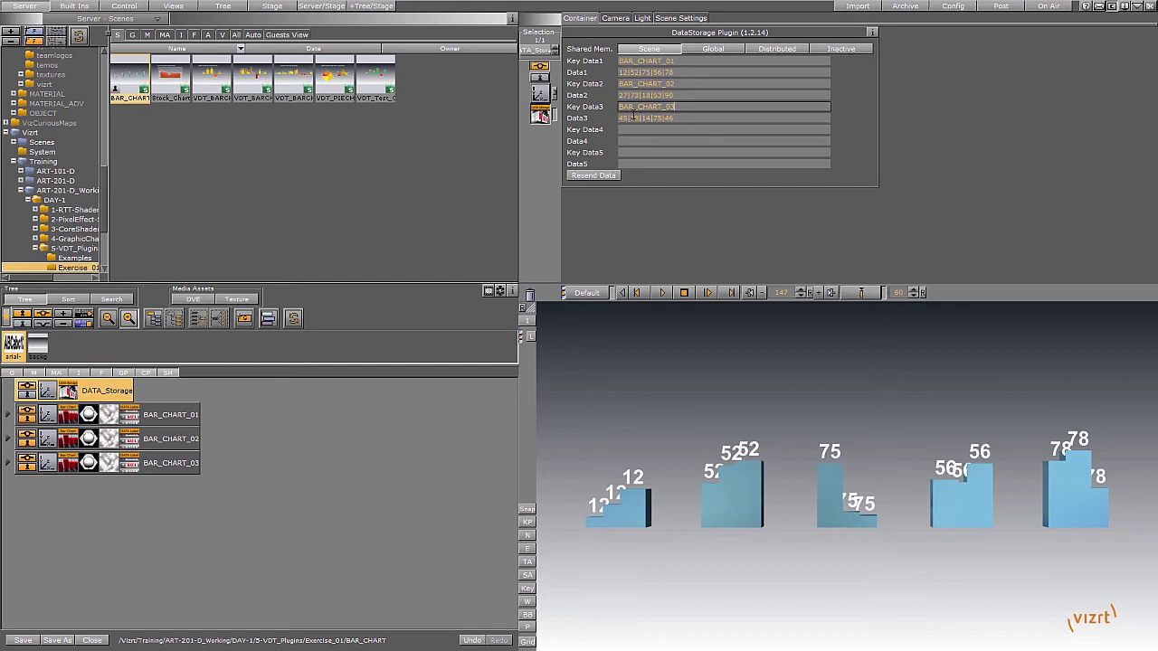
# Set the DataLabel plugin's Key Data to BAR_CHART_02 on the second chart and BAR_CHART_03 on the third.
pyautogui.click(136, 417)
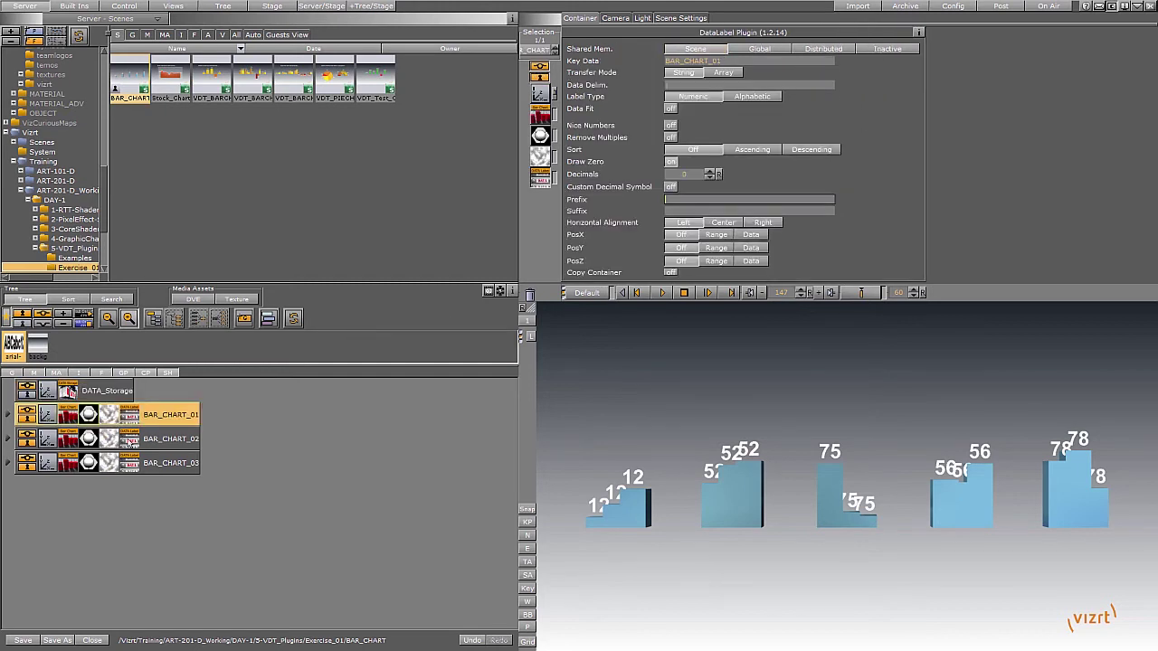
pyautogui.click(134, 440)
pyautogui.moveTo(715, 61); pyautogui.dragTo(731, 61)
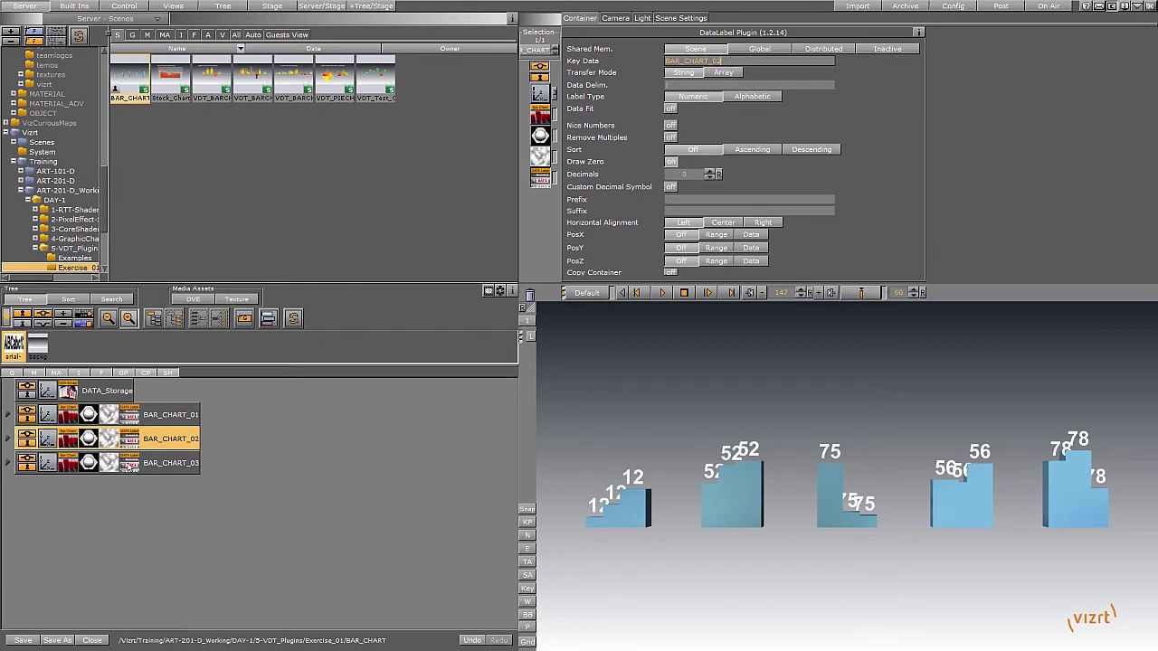
pyautogui.click(131, 464)
pyautogui.moveTo(721, 61); pyautogui.dragTo(730, 60)
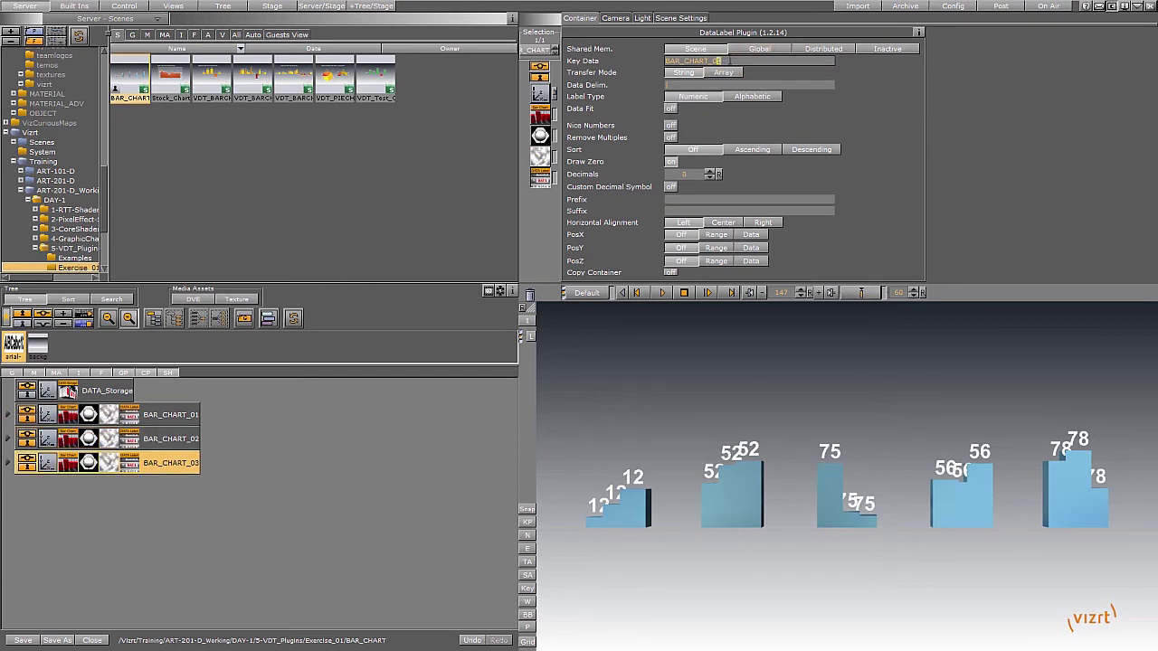
# Reconfirm all three key names in DATA_Storage to update the data labels of the charts.
pyautogui.click(72, 396)
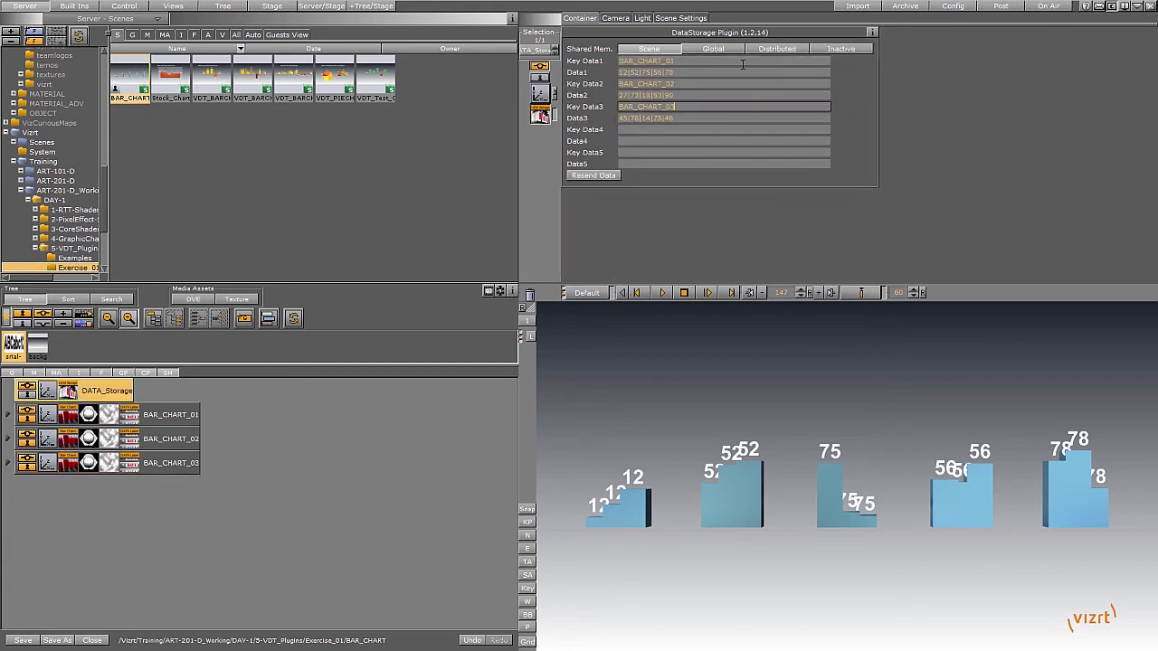
pyautogui.click(695, 61)
pyautogui.press('Return')
pyautogui.click(695, 84)
pyautogui.click(695, 107)
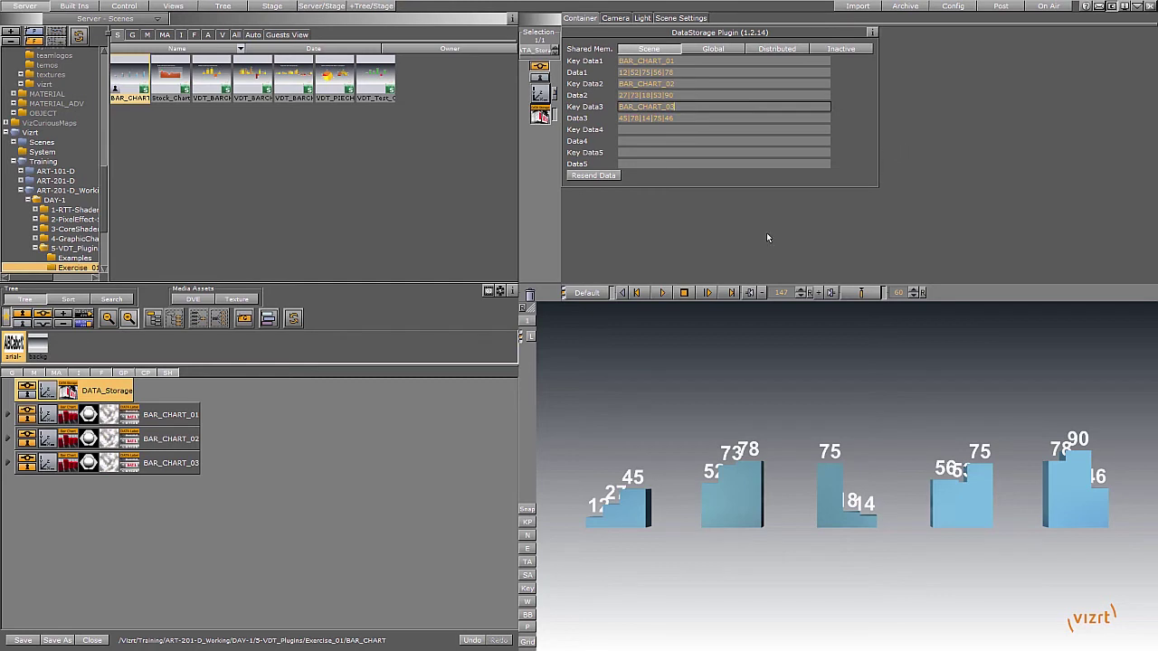
# Move BAR_CHART_01 and BAR_CHART_03 farther apart along X to separate the bars in each group, and save the scene.
pyautogui.click(47, 415)
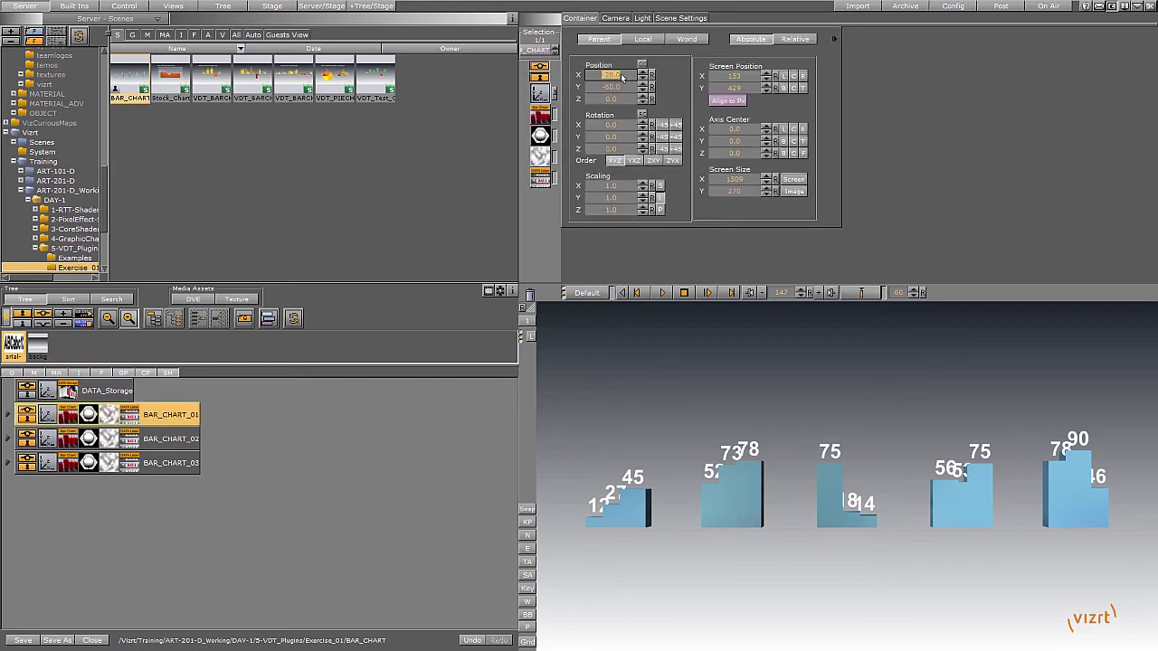
pyautogui.moveTo(613, 73); pyautogui.dragTo(600, 74)
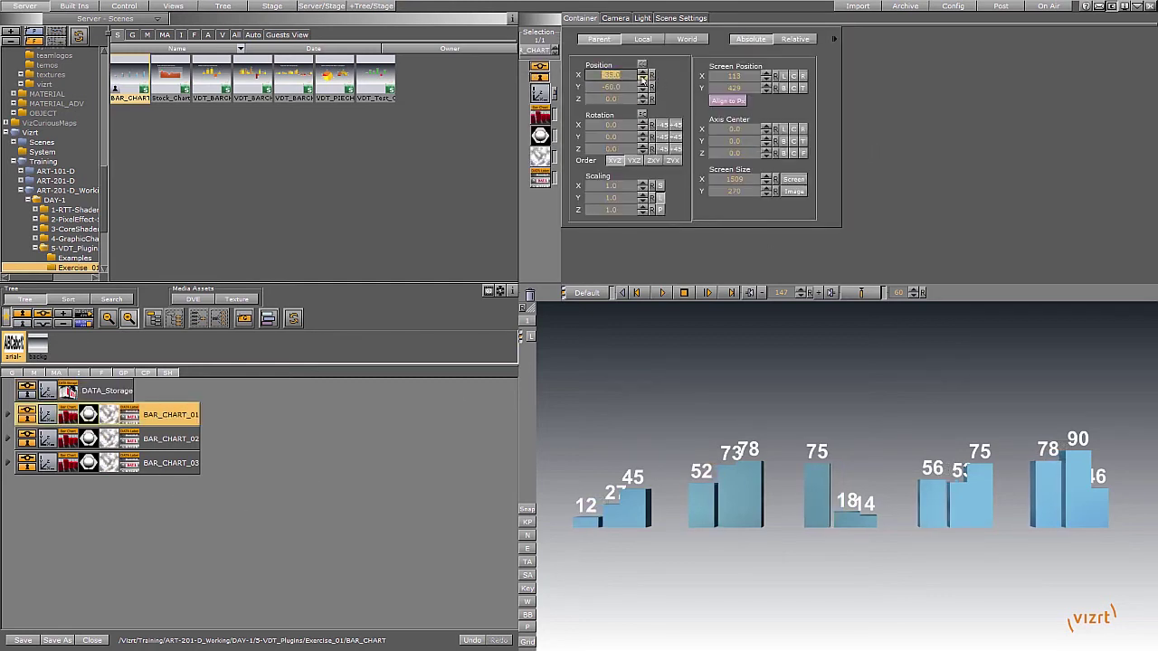
pyautogui.click(172, 467)
pyautogui.moveTo(617, 76); pyautogui.dragTo(612, 74)
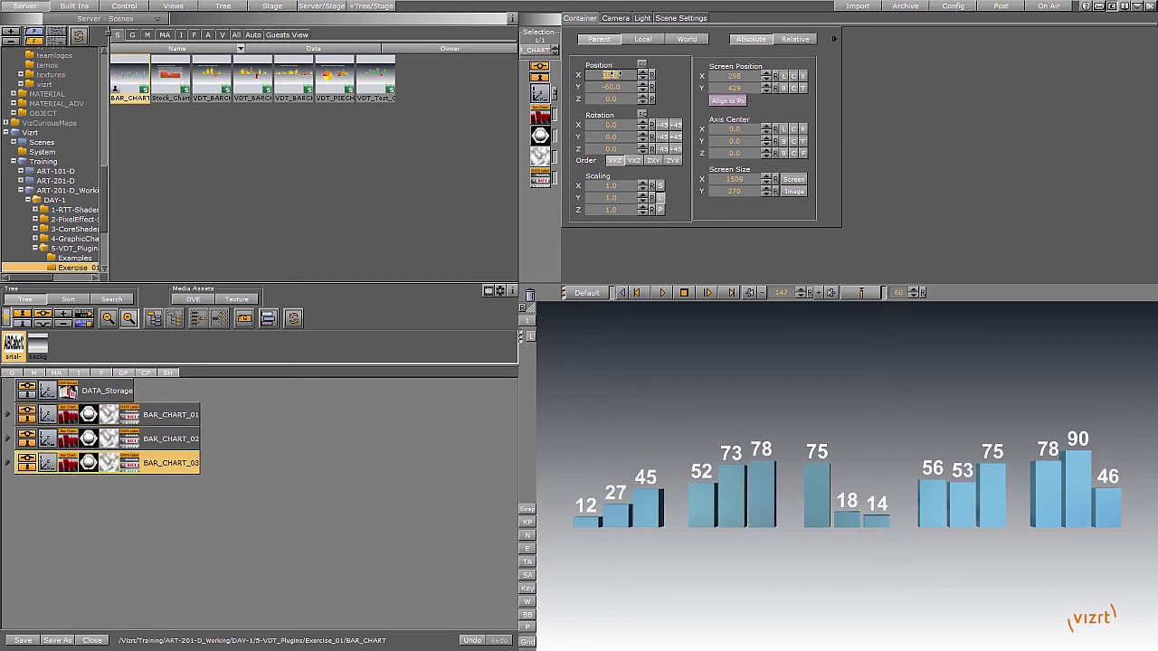
pyautogui.click(25, 640)
# Set BAR_CHART_01's positive bar colour to pale cyan (RGB 201, 255, 255) and its negative colour to purple (RGB 131, 0, 189).
pyautogui.click(71, 416)
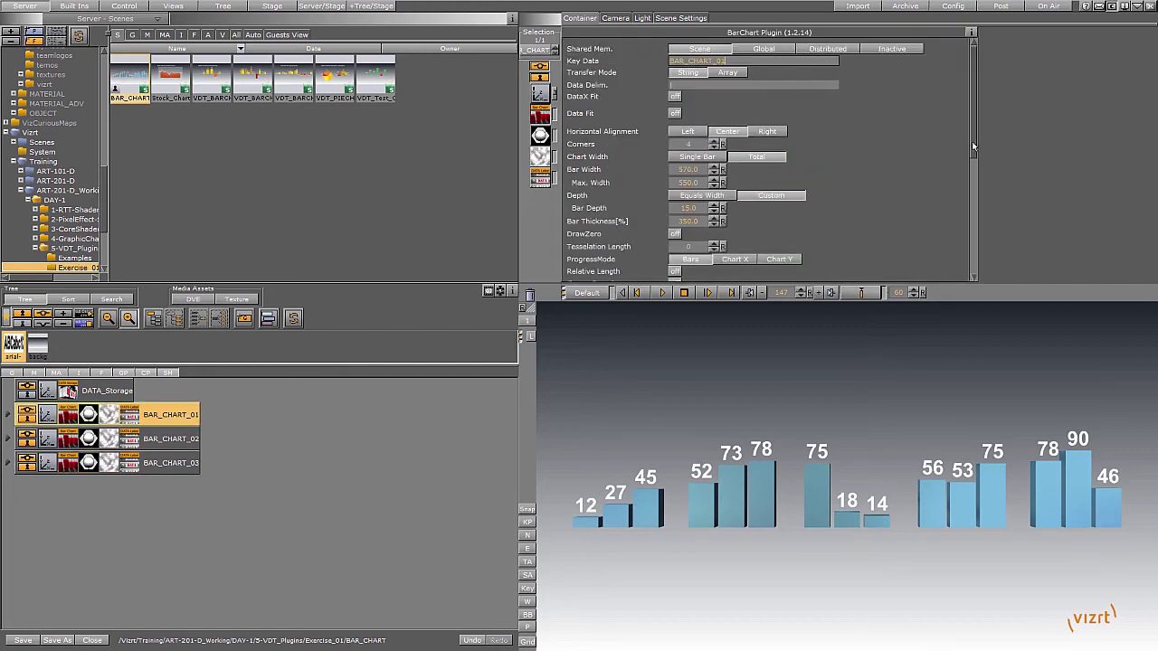
pyautogui.scroll(-10, 969, 149)
pyautogui.click(673, 244)
pyautogui.moveTo(740, 223)
pyautogui.mouseDown()
pyautogui.moveTo(785, 234)
pyautogui.moveTo(760, 223)
pyautogui.mouseUp()
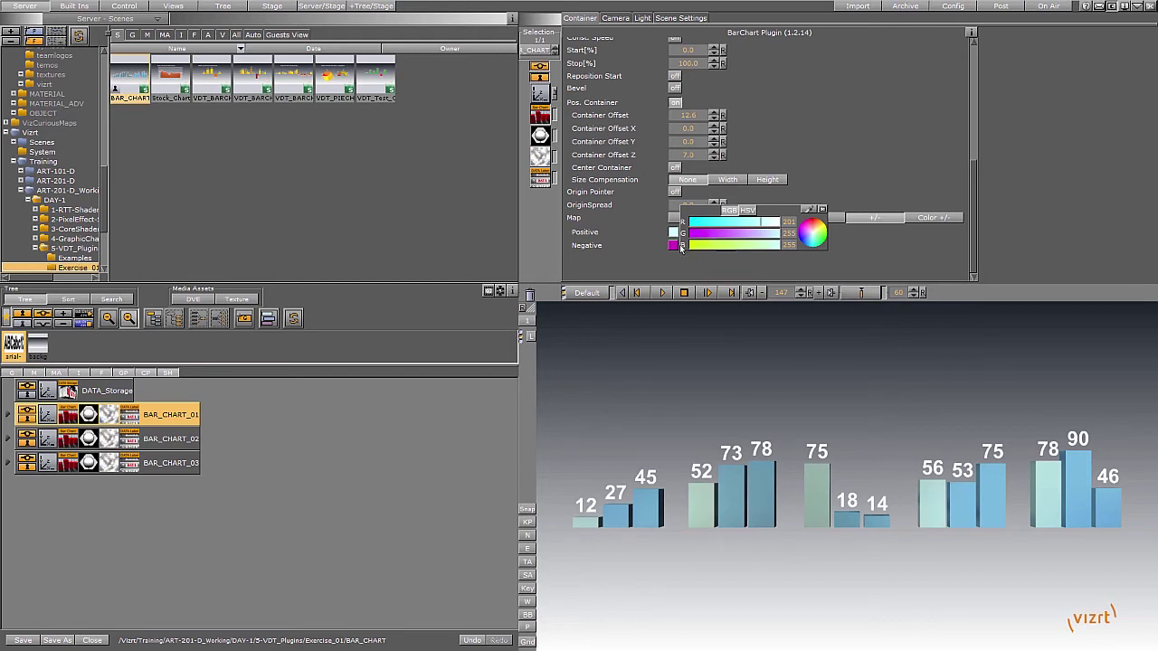
pyautogui.click(674, 245)
pyautogui.moveTo(760, 237); pyautogui.dragTo(736, 240)
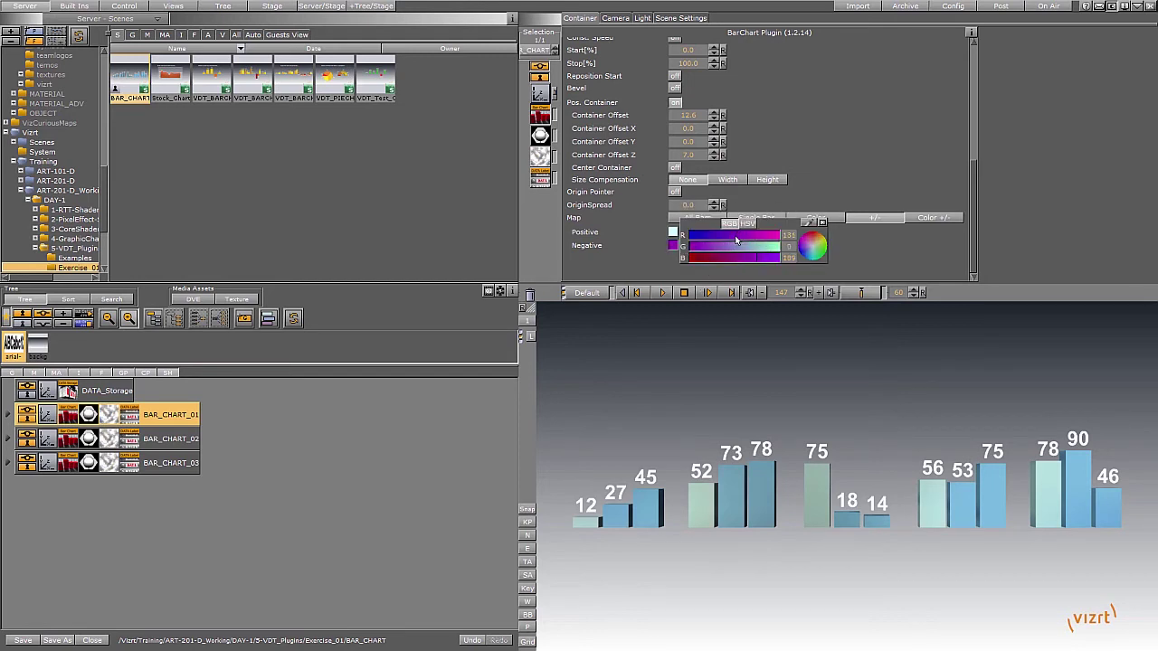
# Change BAR_CHART_03's positive bar colour to violet-blue and its negative bar colour to light purple.
pyautogui.click(69, 467)
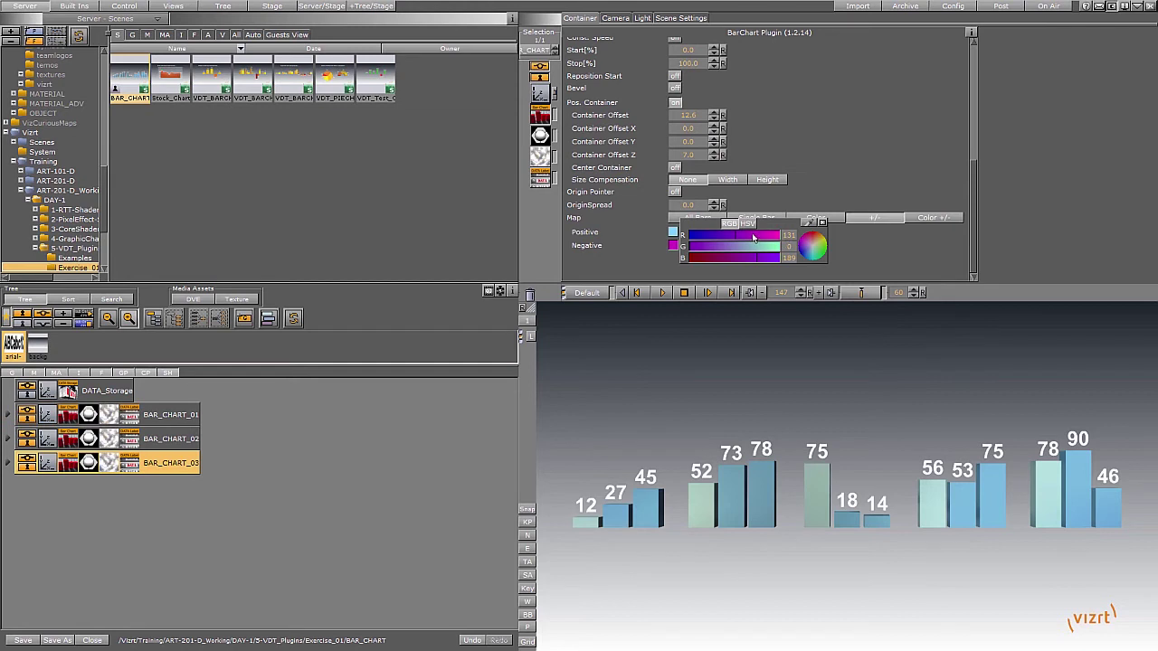
pyautogui.click(822, 222)
pyautogui.click(673, 232)
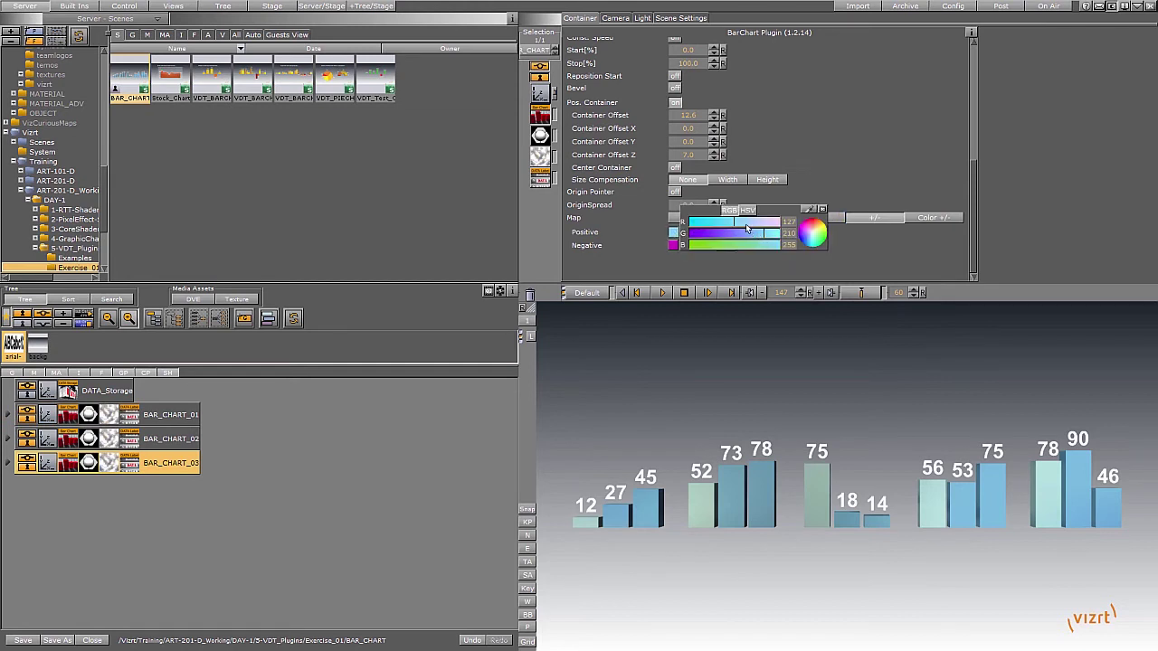
pyautogui.moveTo(712, 222); pyautogui.dragTo(723, 234)
pyautogui.click(822, 209)
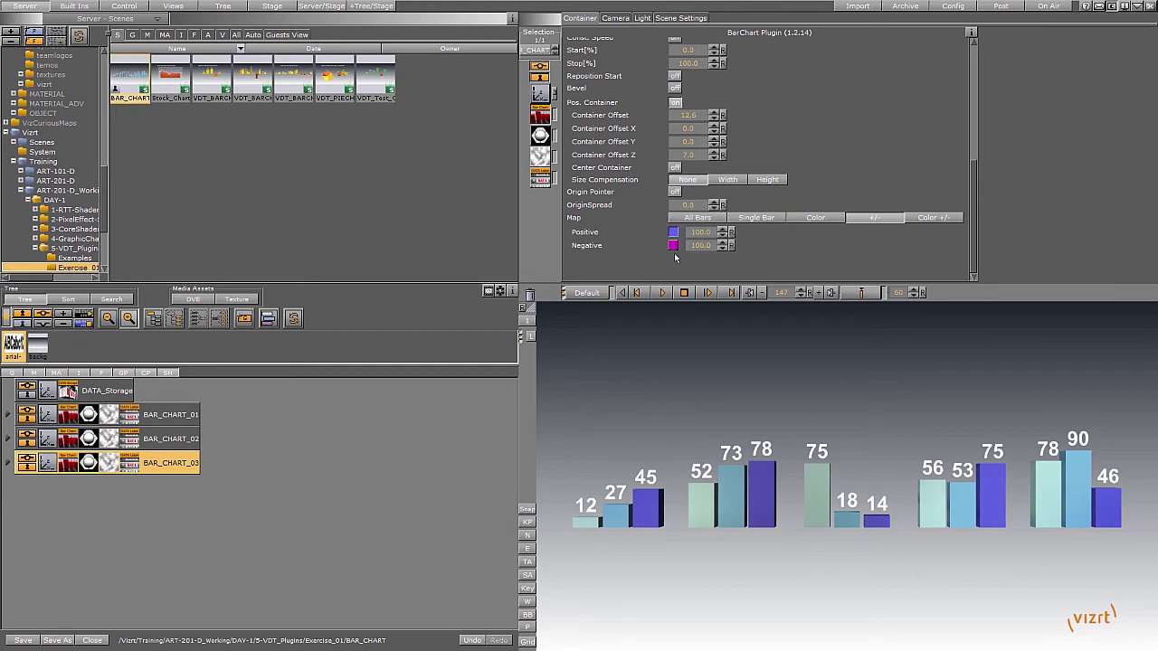
pyautogui.click(674, 245)
pyautogui.moveTo(757, 259)
pyautogui.mouseDown()
pyautogui.moveTo(767, 258)
pyautogui.moveTo(756, 249)
pyautogui.mouseUp()
pyautogui.click(822, 222)
# Make the fourth values of Data1, Data2 and Data3 negative (-56, -53 and -75) in DATA_Storage, and save the scene.
pyautogui.click(65, 394)
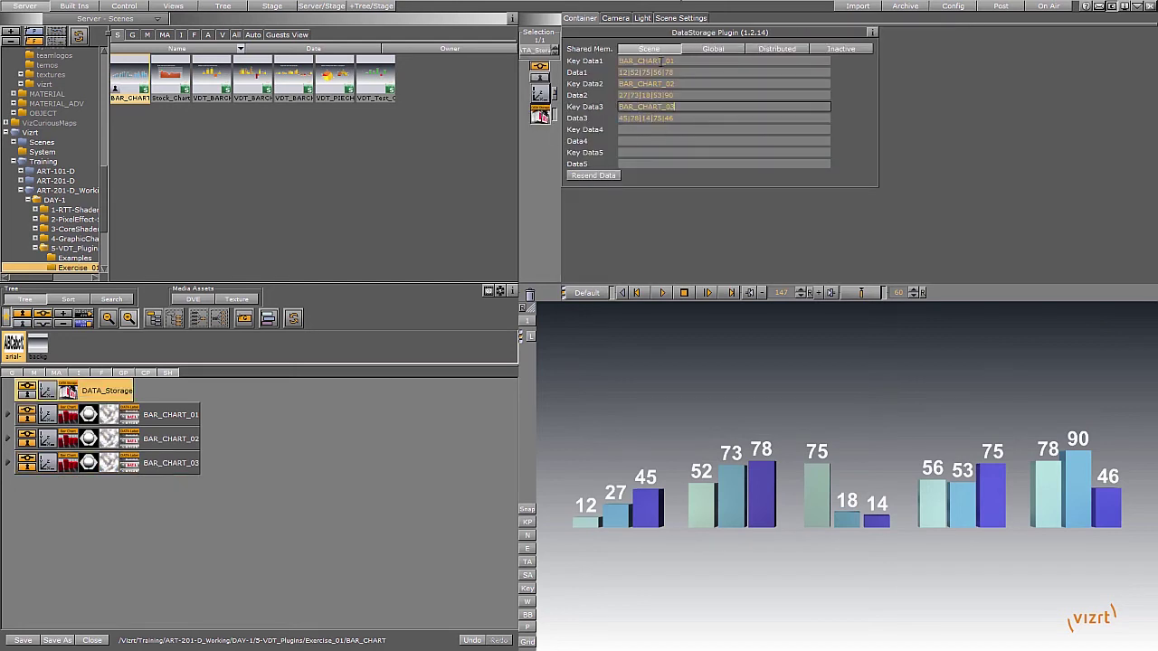
pyautogui.click(652, 72)
pyautogui.write('-')
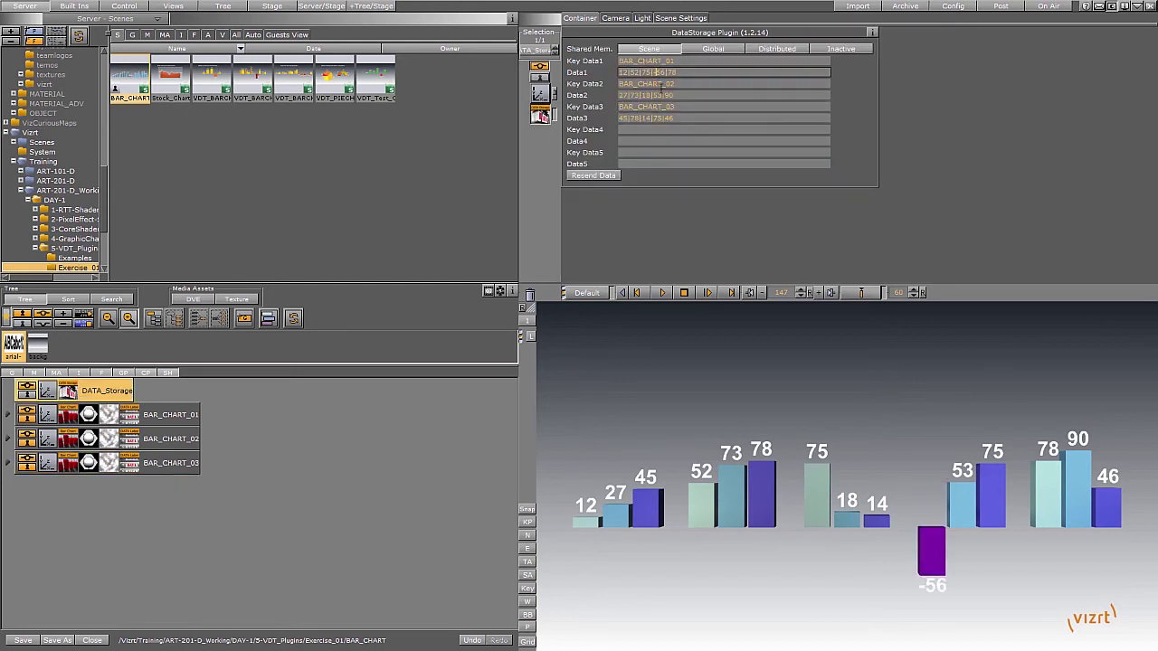
pyautogui.click(659, 95)
pyautogui.write('-')
pyautogui.click(654, 118)
pyautogui.write('-')
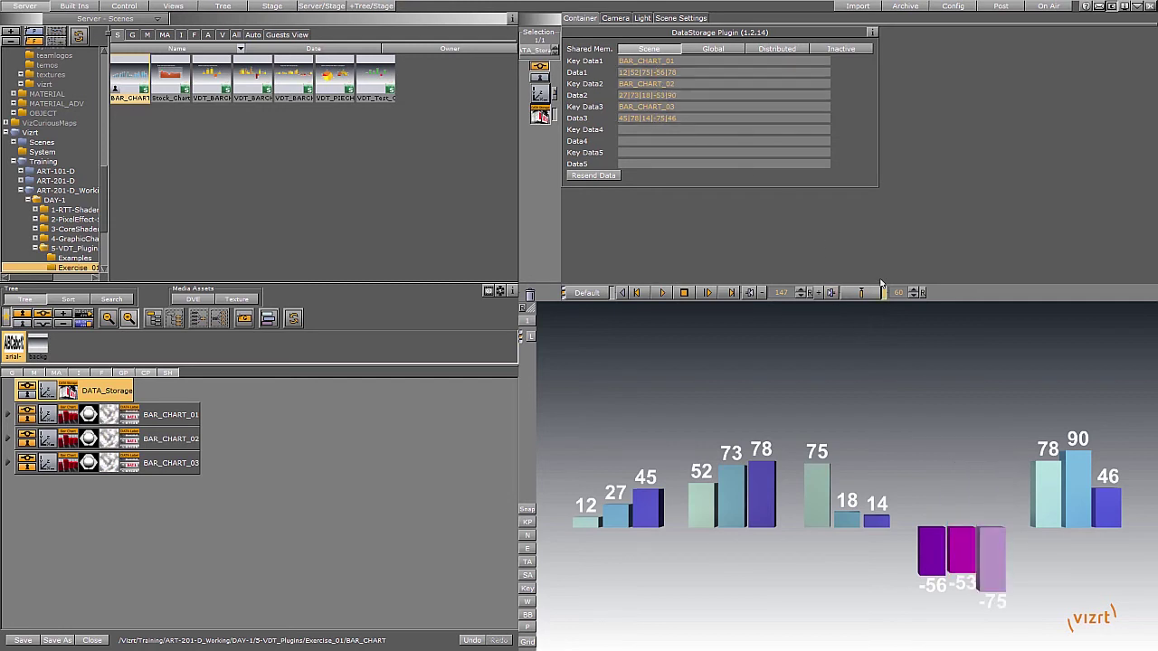
pyautogui.hotkey('ctrl', 's')
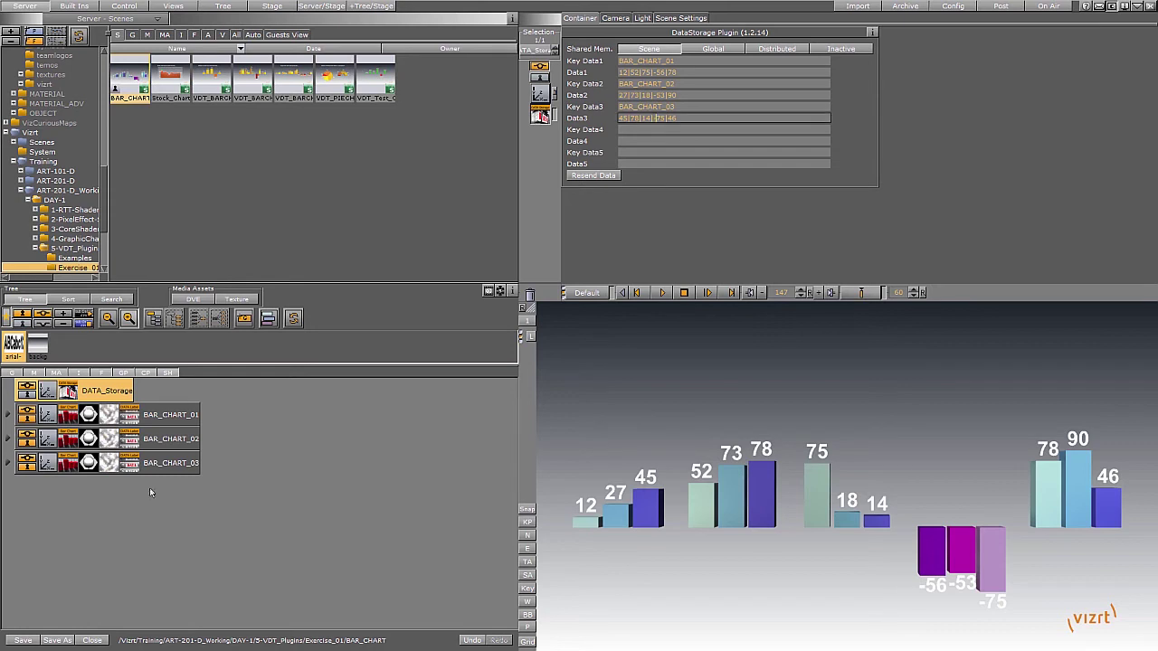
# Raise the last value of Data2 in DATA_Storage, first trying 290 and settling on 190.
pyautogui.click(62, 414)
pyautogui.click(68, 389)
pyautogui.click(667, 95)
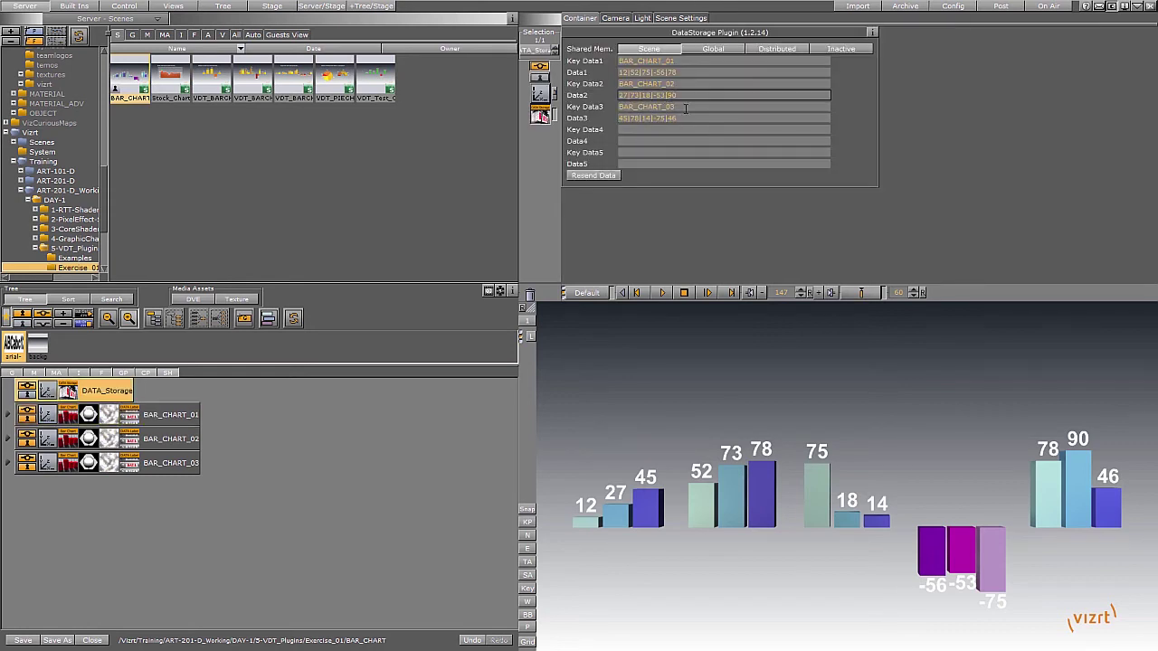
pyautogui.write('2')
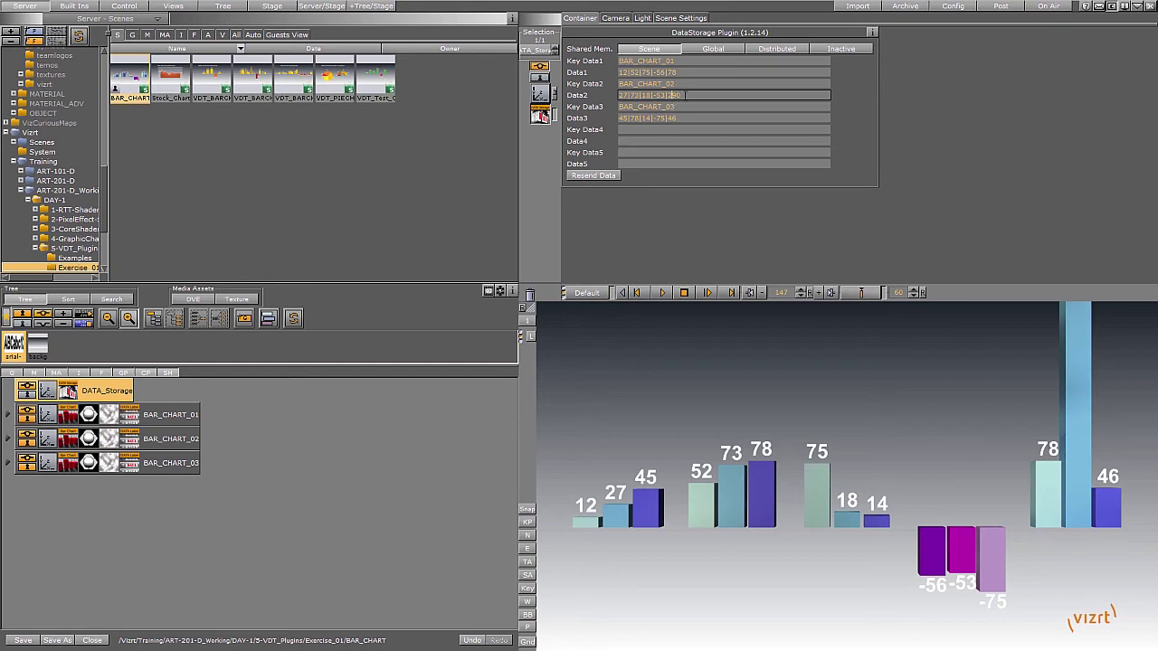
pyautogui.press('BackSpace')
pyautogui.write('1')
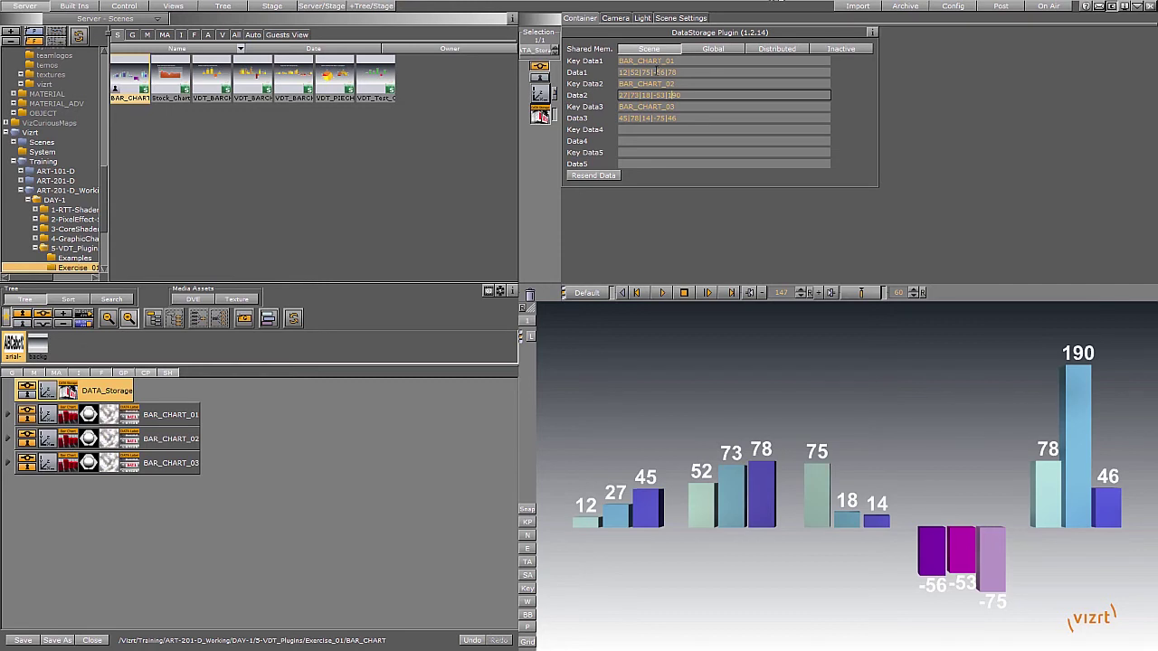
# Try 275 as the third value of Data1 in DATA_Storage, and restore it to 75.
pyautogui.click(643, 73)
pyautogui.write('2')
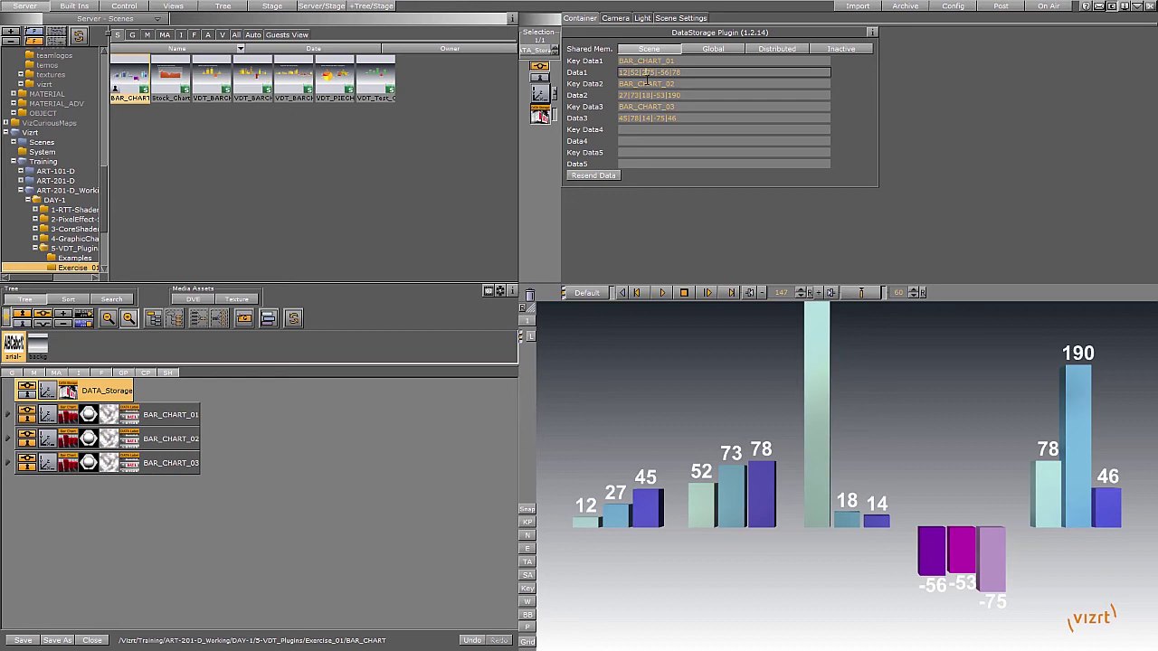
pyautogui.press('BackSpace')
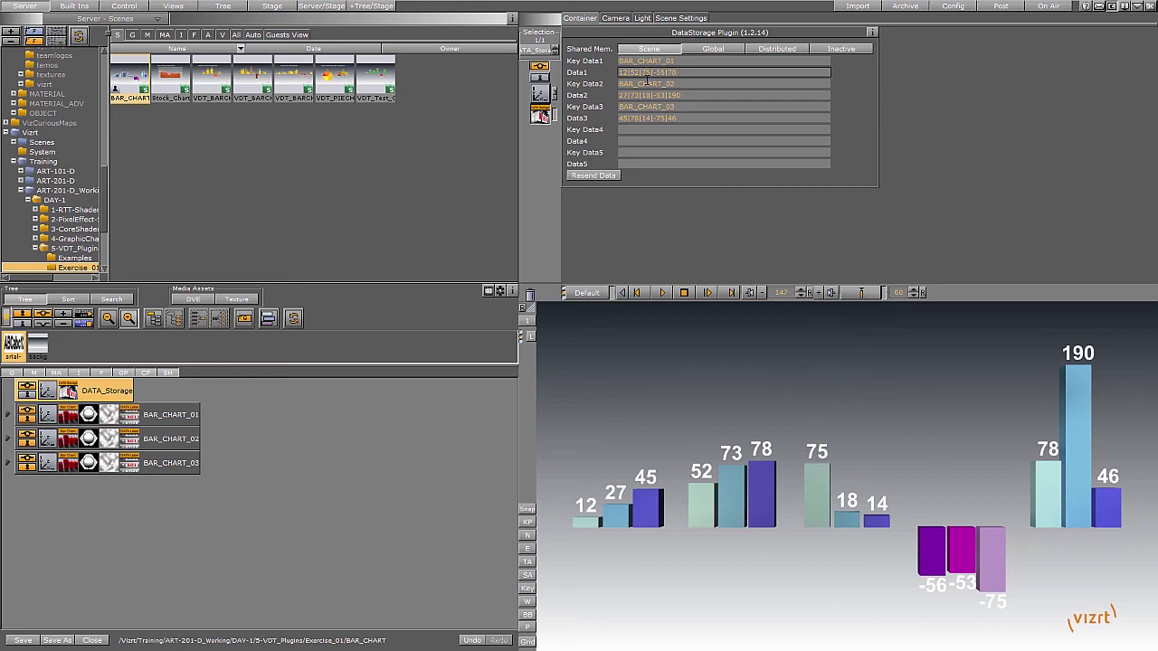
# Turn on Data Fit in the BarChart plugins of BAR_CHART_01 and BAR_CHART_02.
pyautogui.click(68, 418)
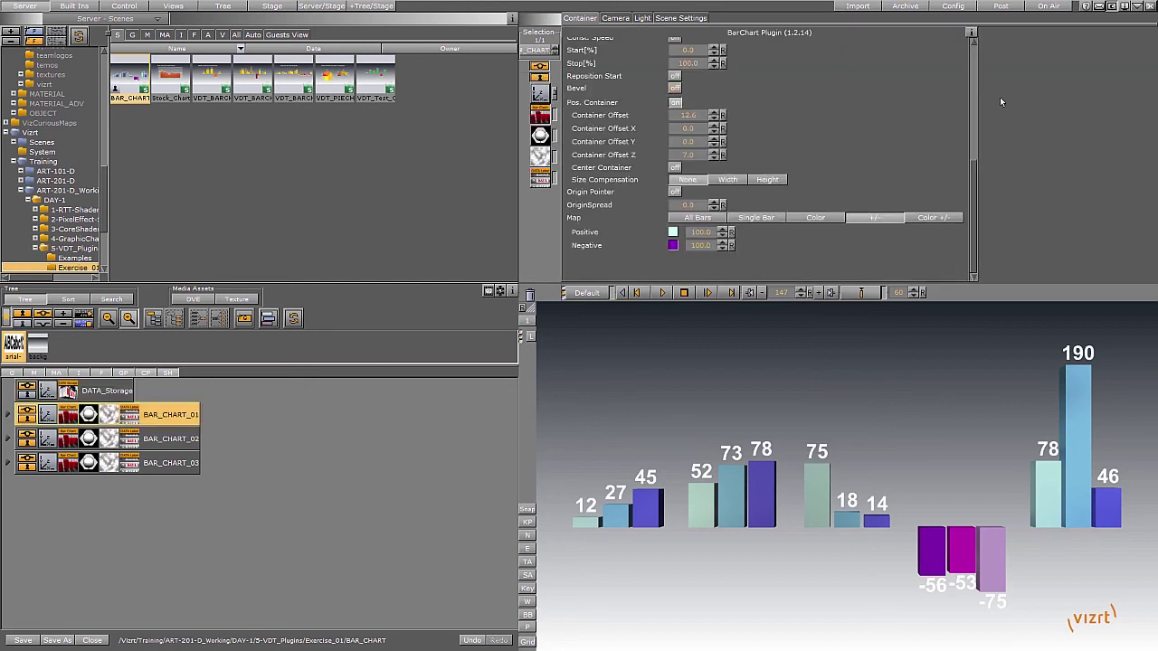
pyautogui.moveTo(977, 177); pyautogui.dragTo(975, 69)
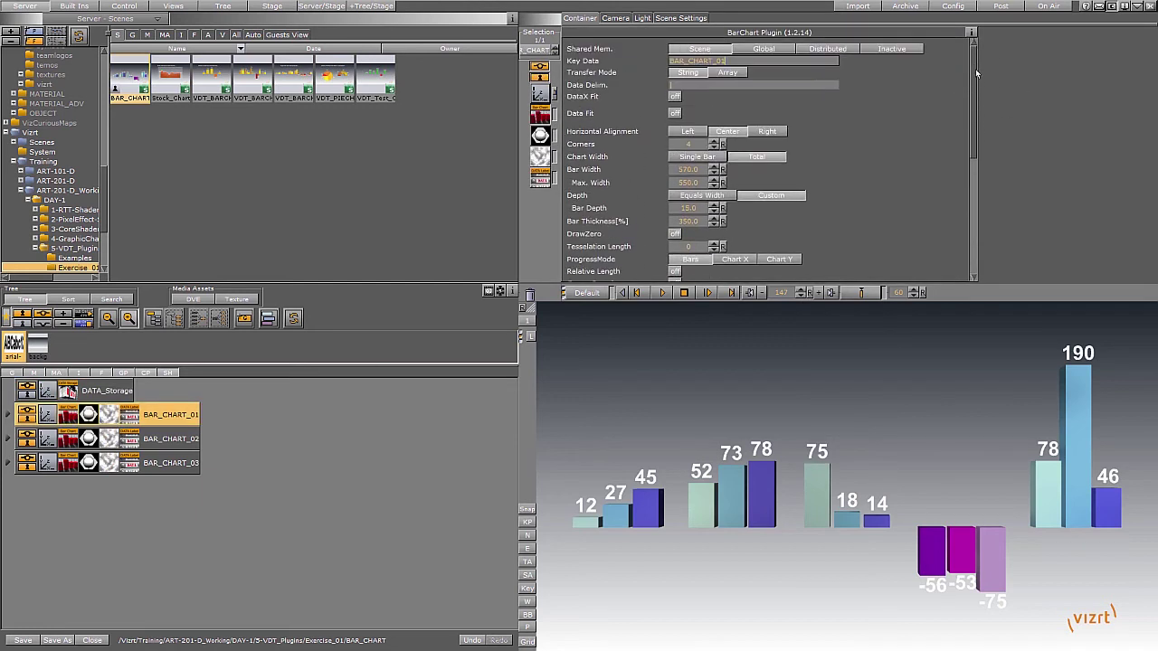
pyautogui.click(675, 113)
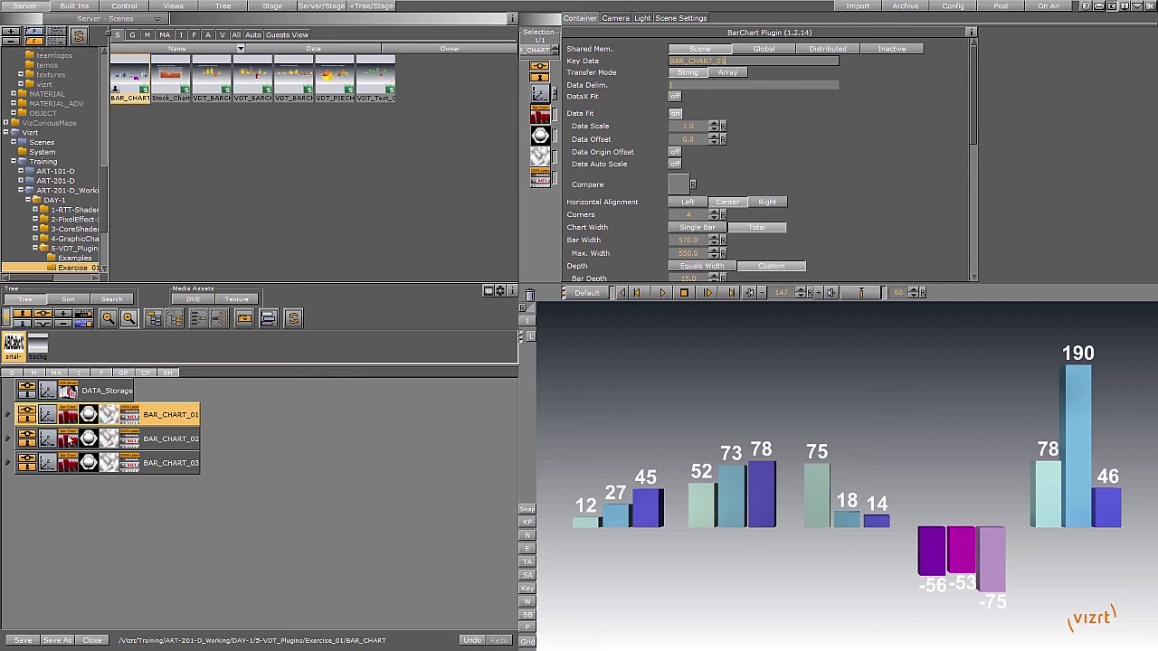
pyautogui.click(70, 441)
pyautogui.click(675, 97)
pyautogui.click(676, 97)
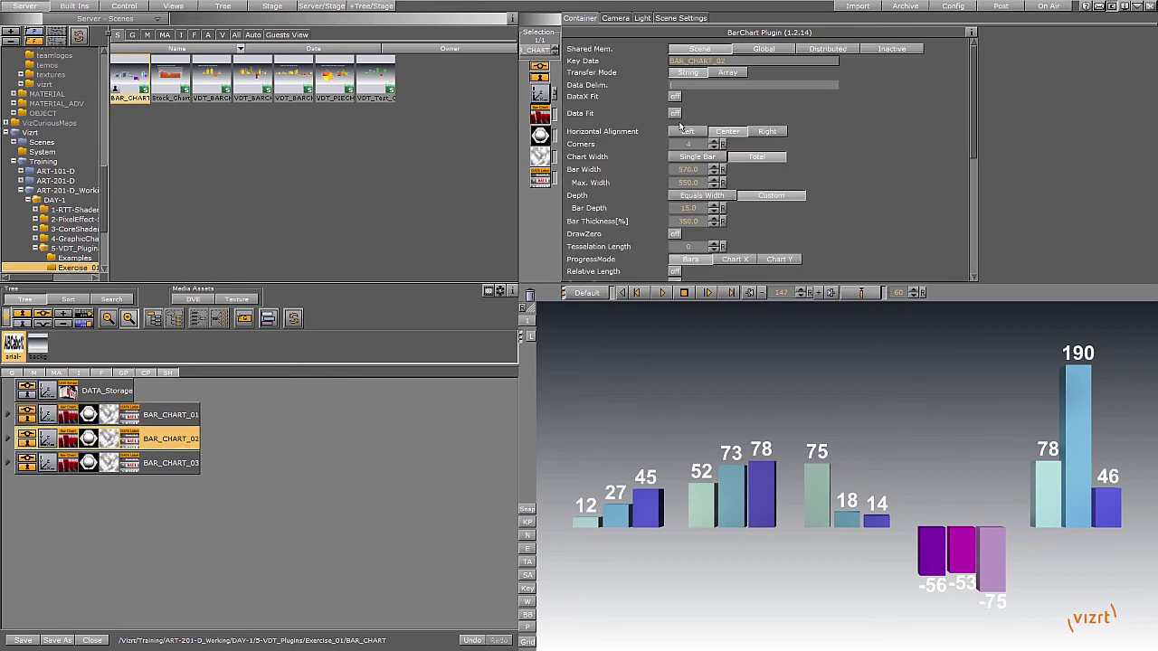
pyautogui.click(674, 113)
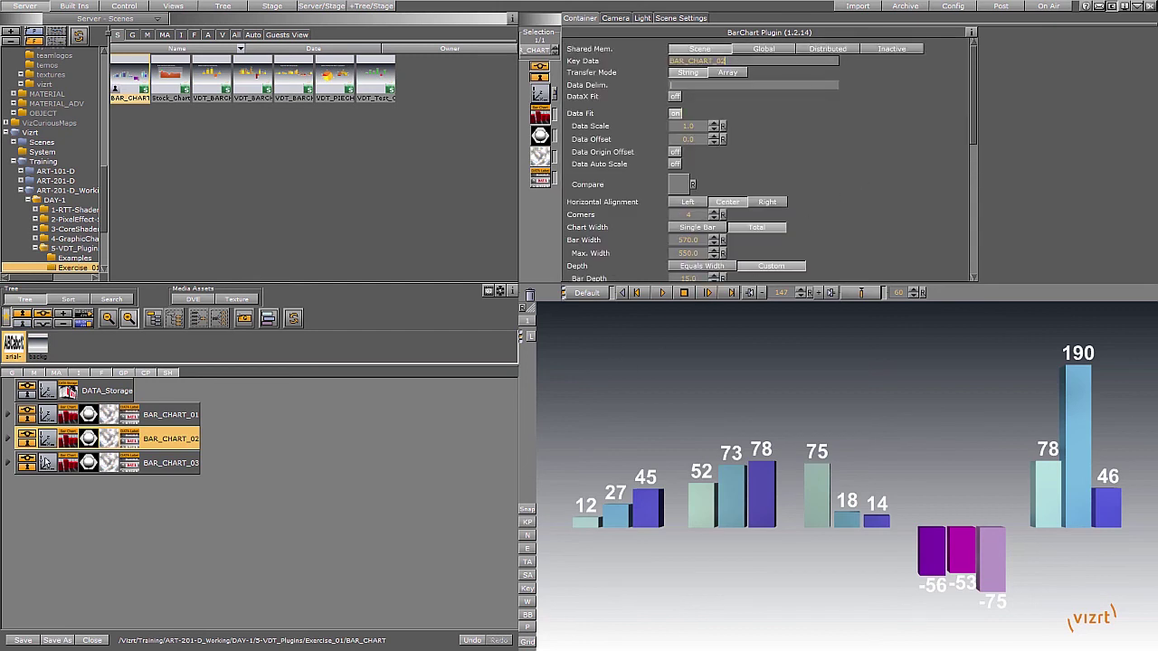
# Turn on Data Fit in BAR_CHART_03, and turn on Data Auto Scale in the BarChart plugins of all three bar charts.
pyautogui.click(81, 461)
pyautogui.click(675, 113)
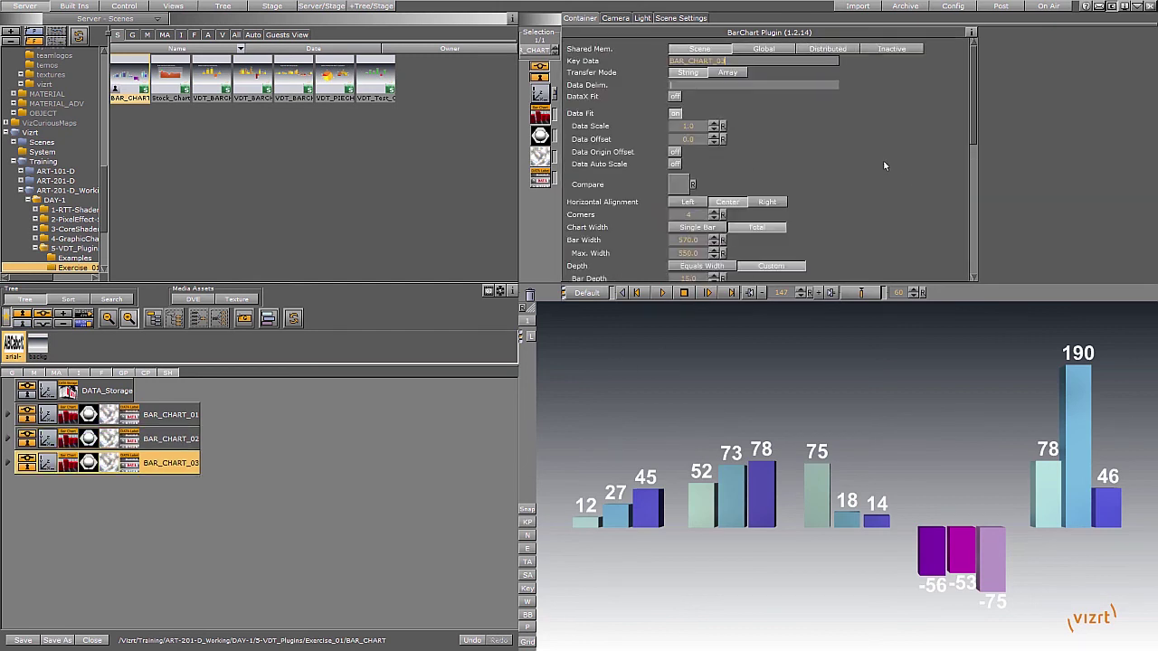
pyautogui.click(674, 167)
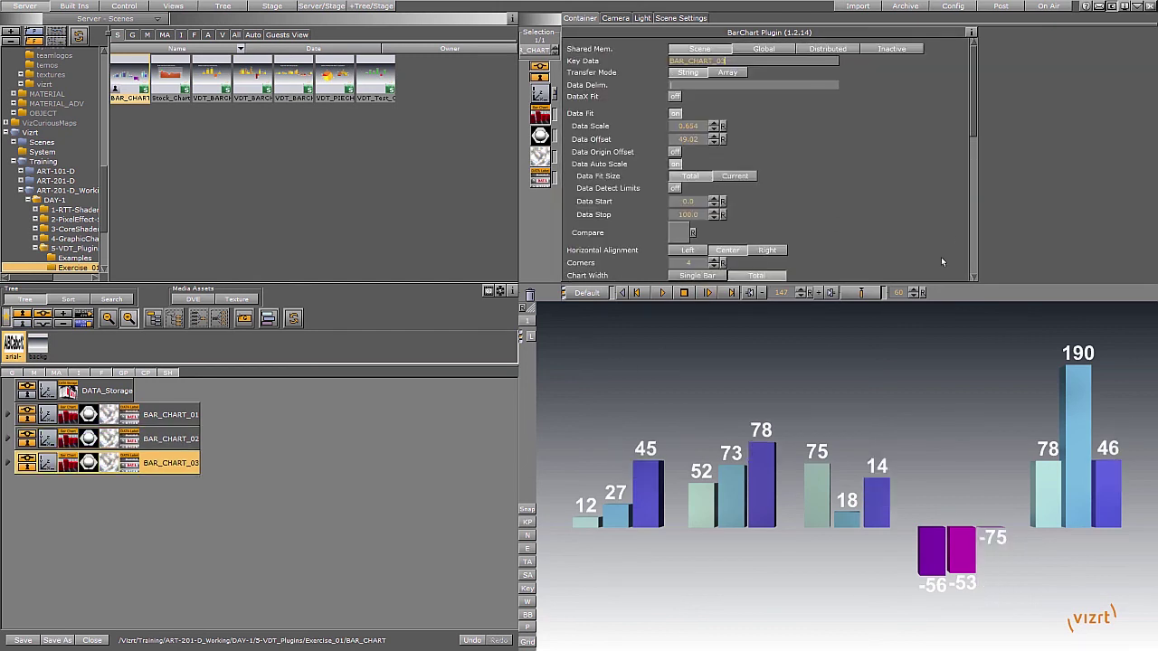
pyautogui.click(83, 439)
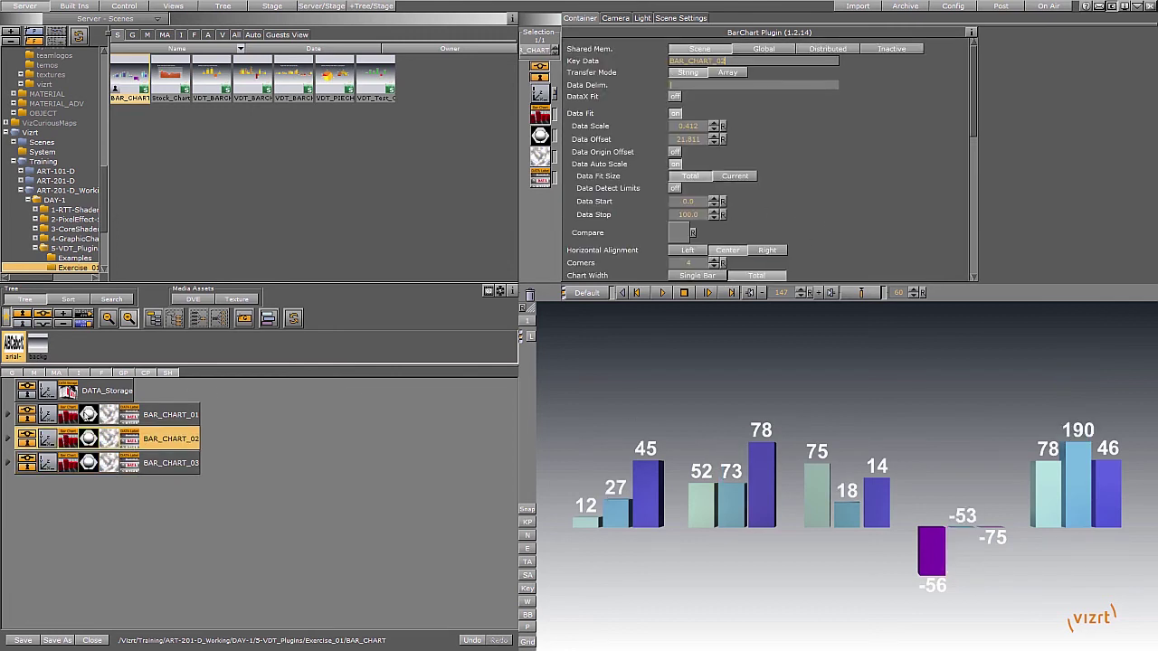
pyautogui.click(84, 415)
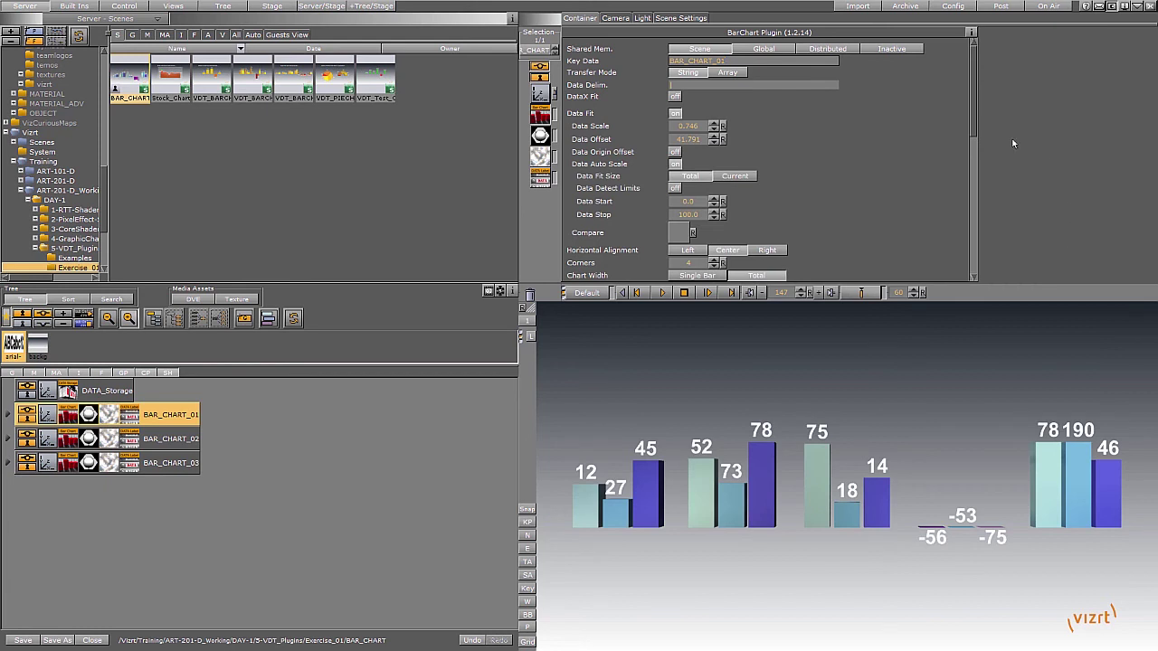
# Turn Data Auto Scale back off in the BarChart plugins of BAR_CHART_01, BAR_CHART_02 and BAR_CHART_03.
pyautogui.click(675, 165)
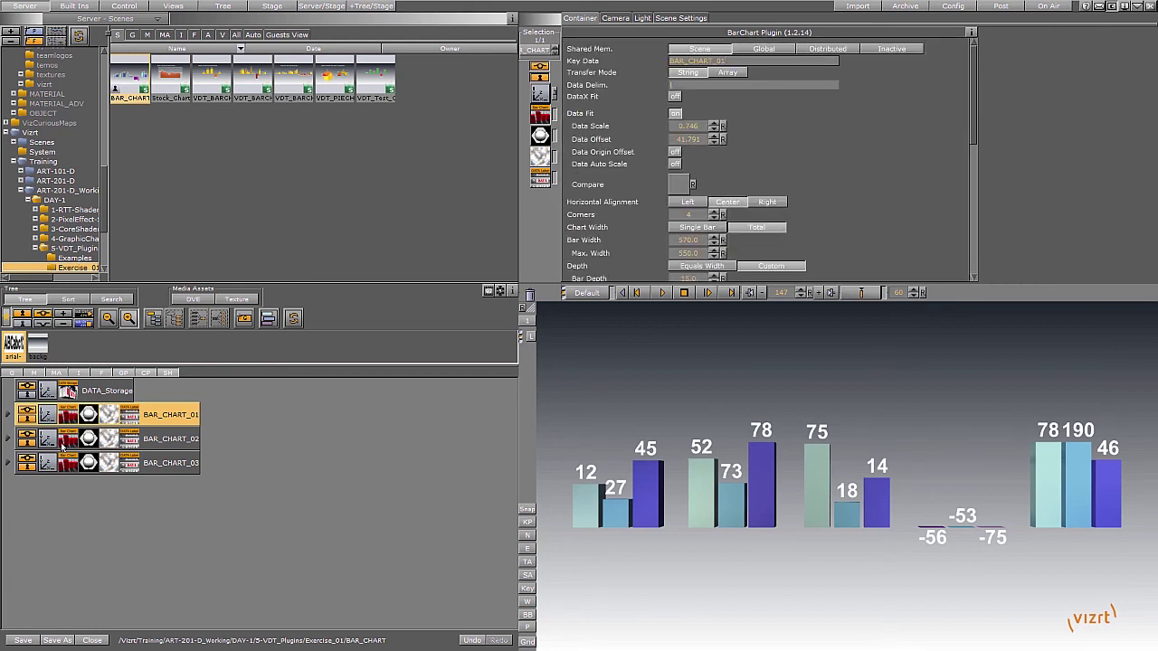
pyautogui.click(63, 443)
pyautogui.click(69, 465)
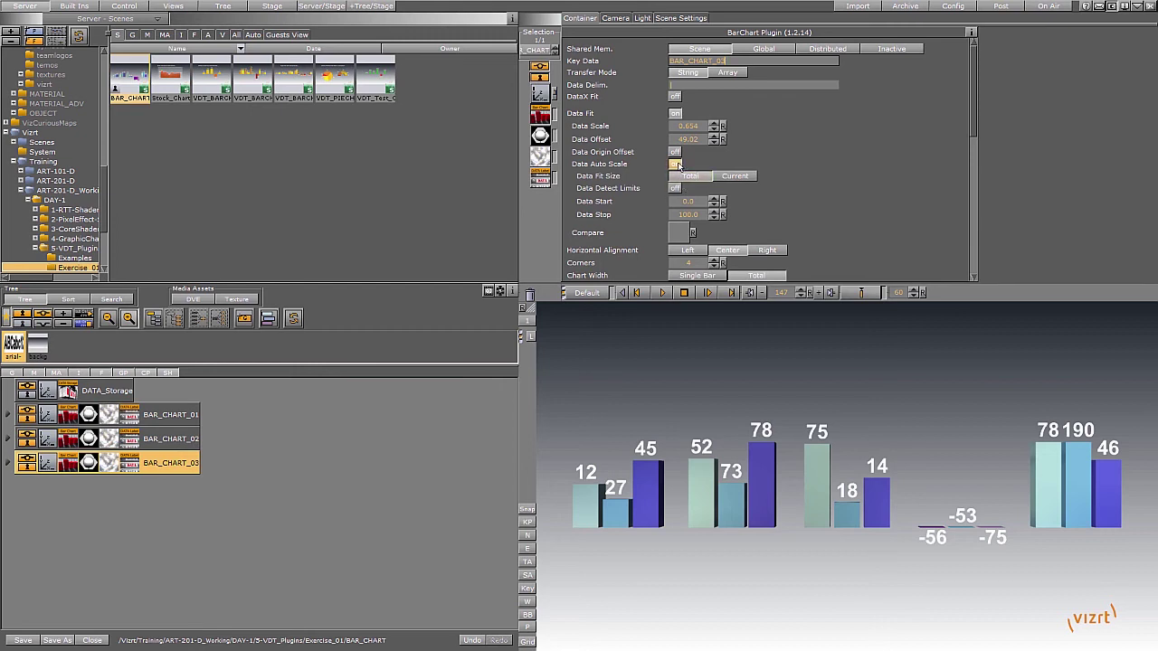
pyautogui.click(676, 165)
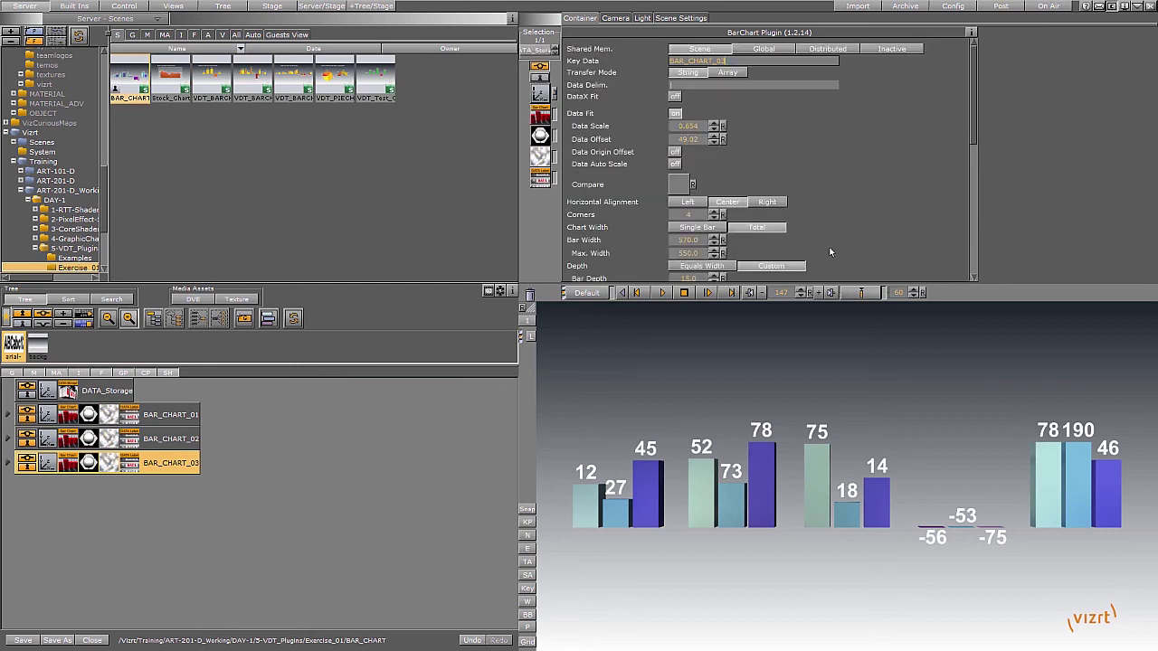
# Turn on Data Auto Scale in the BarChart plugin of BAR_CHART_02 and set its Data Start to 15.
pyautogui.click(434, 398)
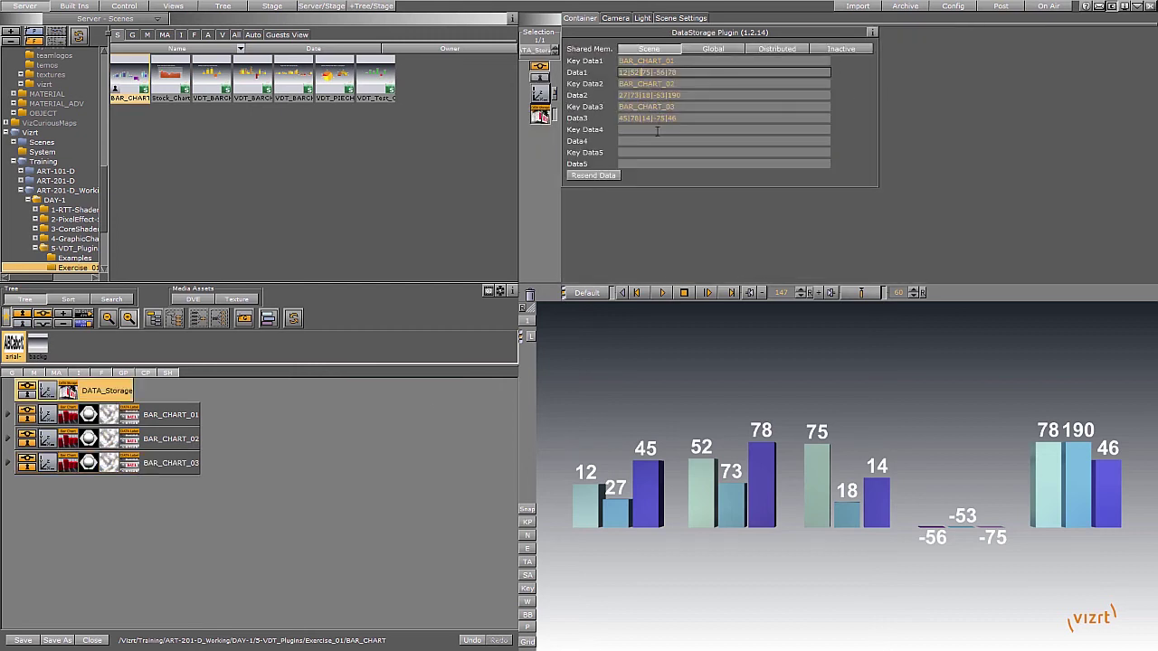
pyautogui.click(655, 117)
pyautogui.click(71, 445)
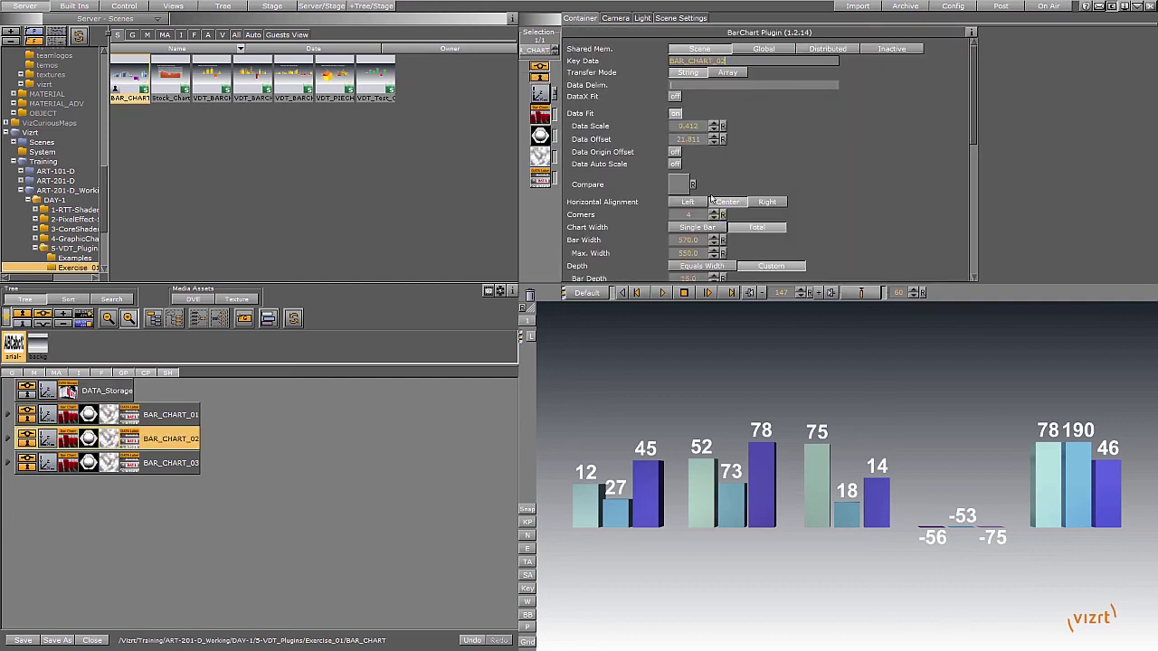
pyautogui.click(696, 141)
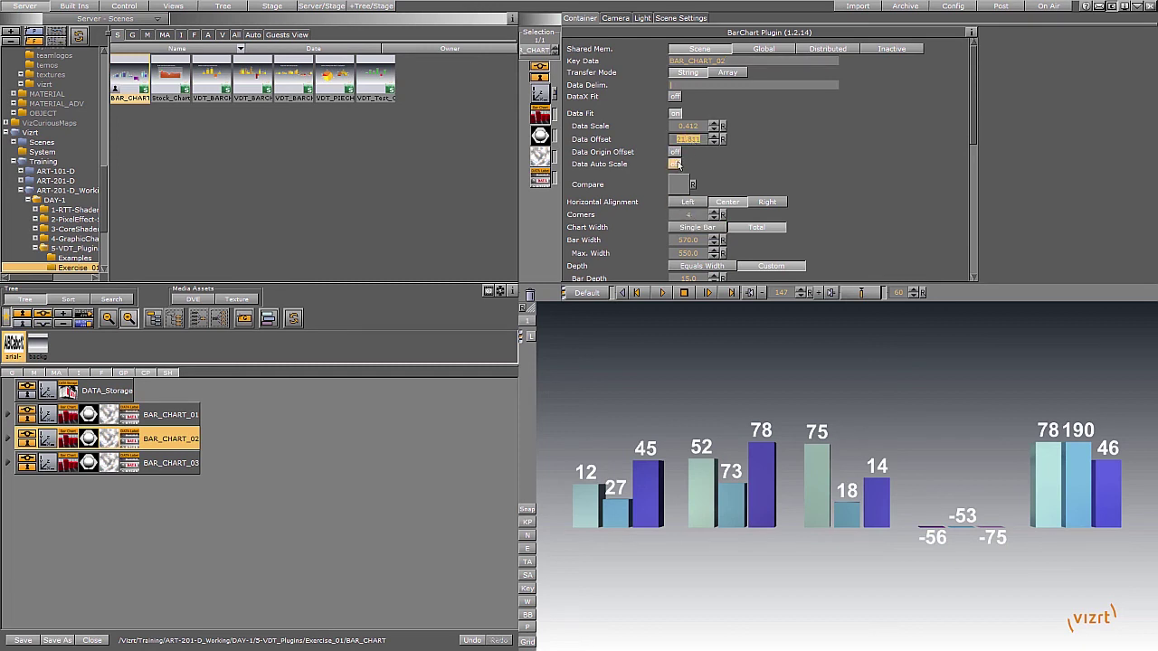
pyautogui.click(675, 163)
pyautogui.moveTo(743, 196); pyautogui.dragTo(698, 200)
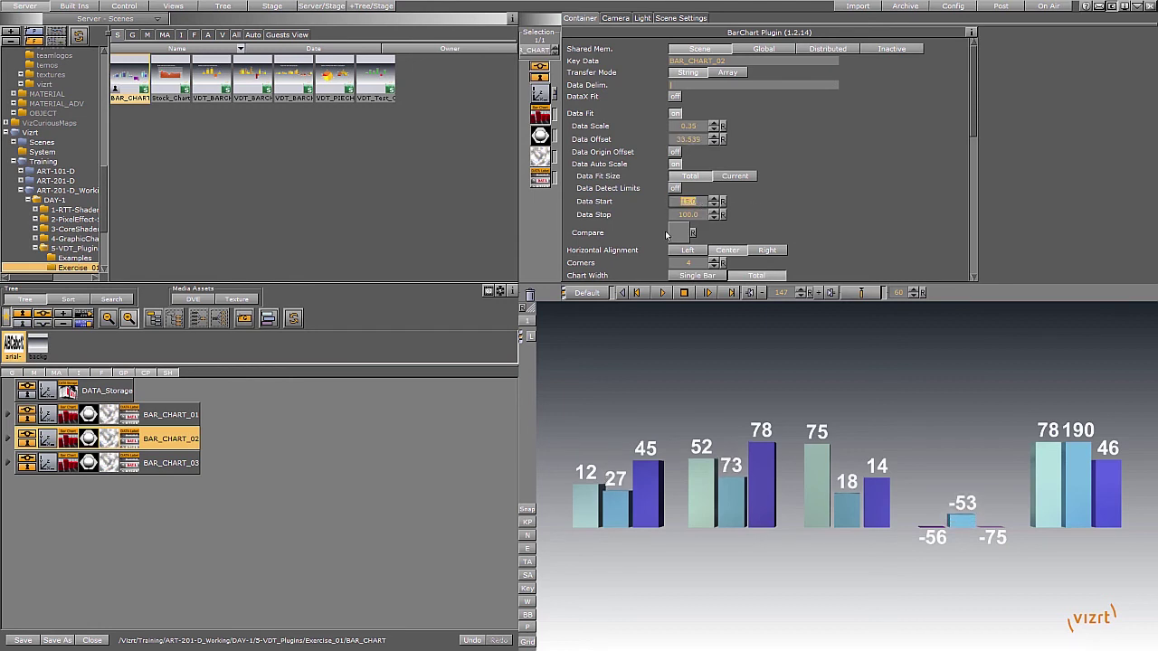
# Assign Compare containers in a loop: BAR_CHART_02 for BAR_CHART_01, BAR_CHART_03 for BAR_CHART_02, and BAR_CHART_01 for BAR_CHART_03.
pyautogui.click(68, 419)
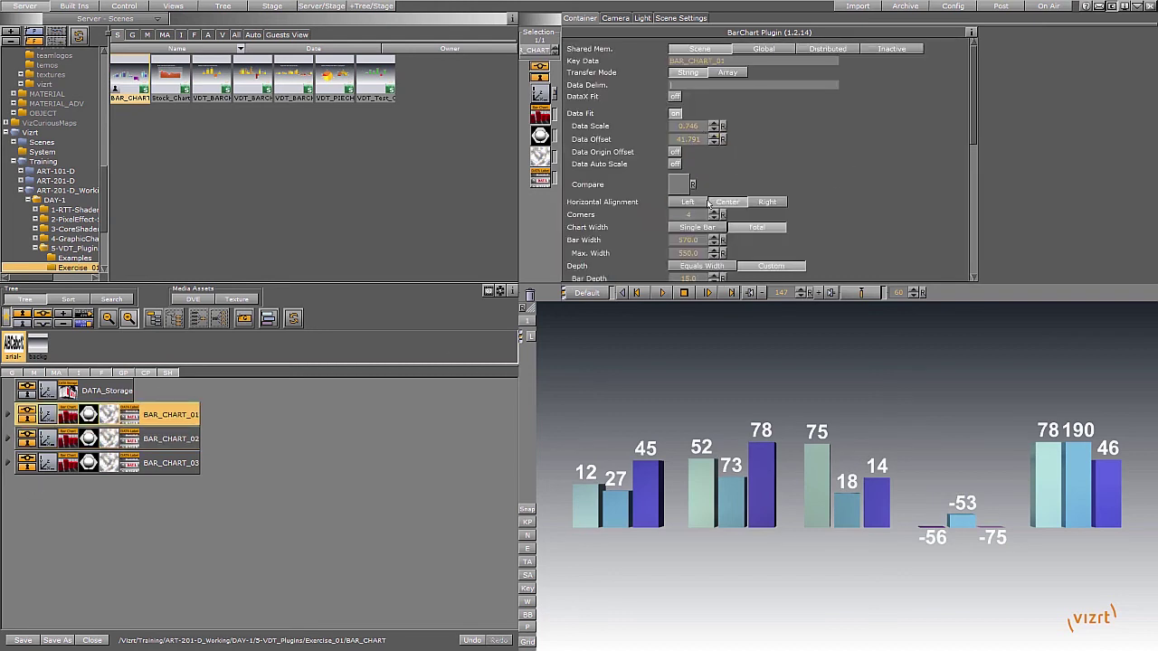
pyautogui.moveTo(178, 444); pyautogui.dragTo(678, 183)
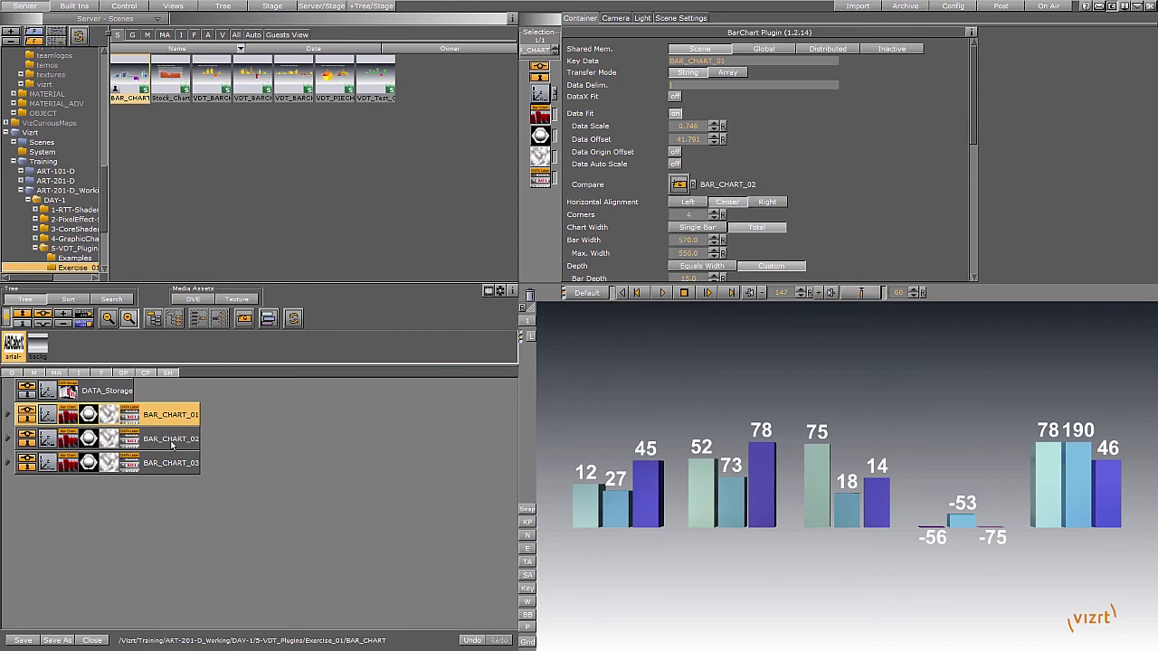
pyautogui.click(71, 439)
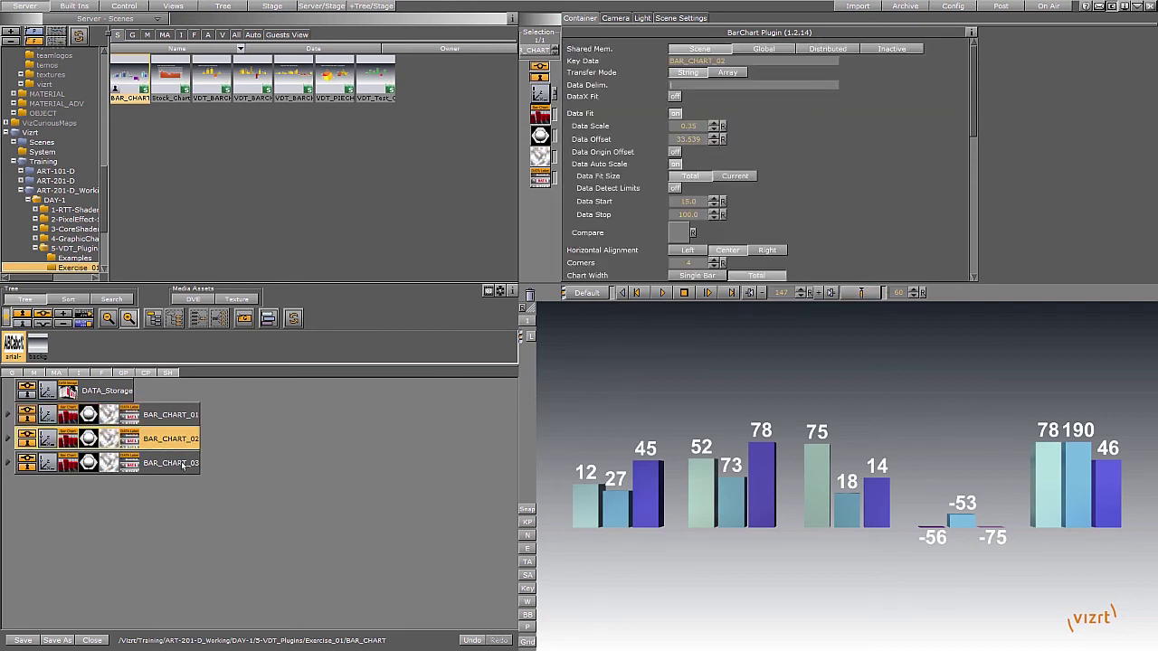
pyautogui.click(181, 466)
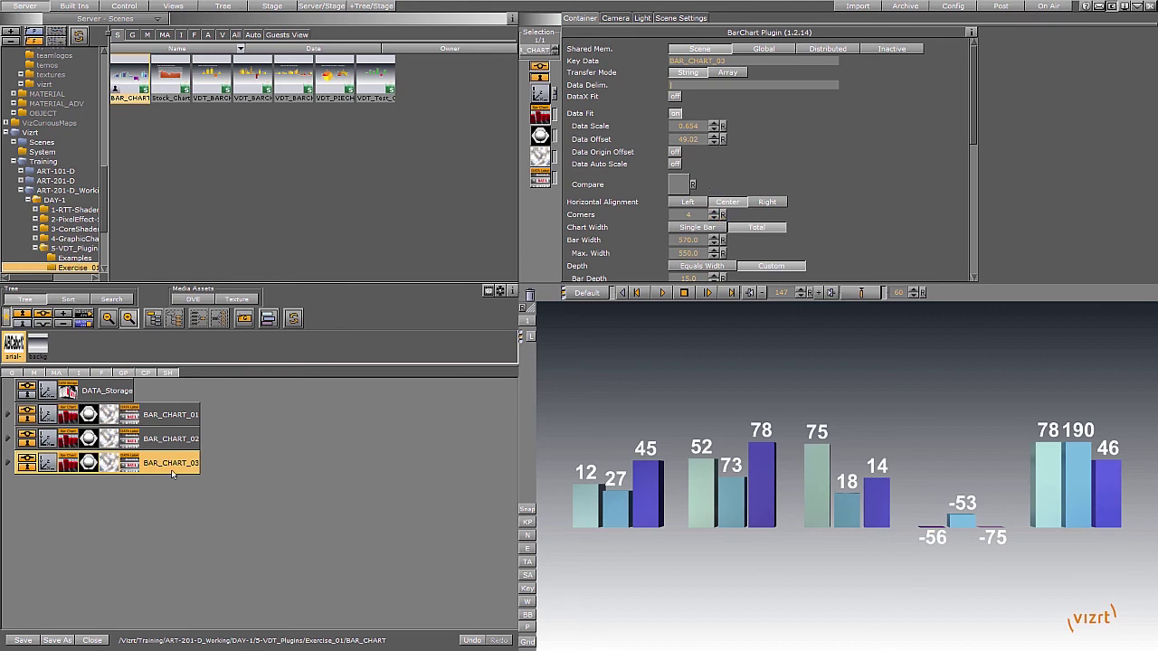
pyautogui.click(128, 446)
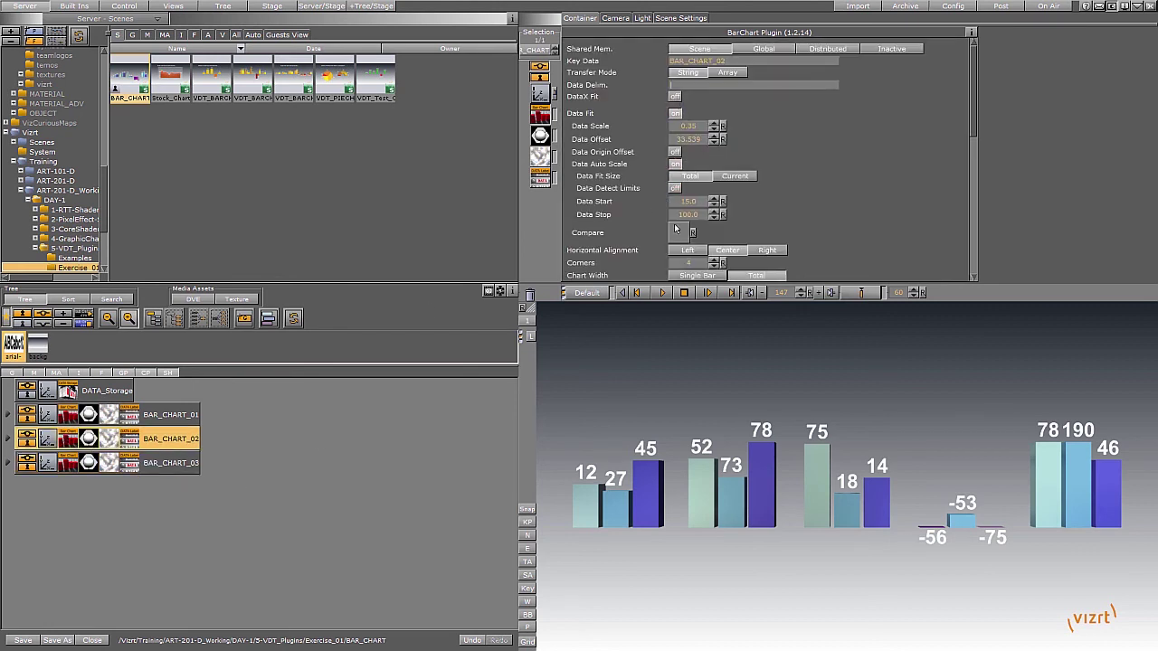
pyautogui.moveTo(178, 466); pyautogui.dragTo(675, 239)
pyautogui.click(170, 462)
pyautogui.moveTo(180, 419); pyautogui.dragTo(687, 184)
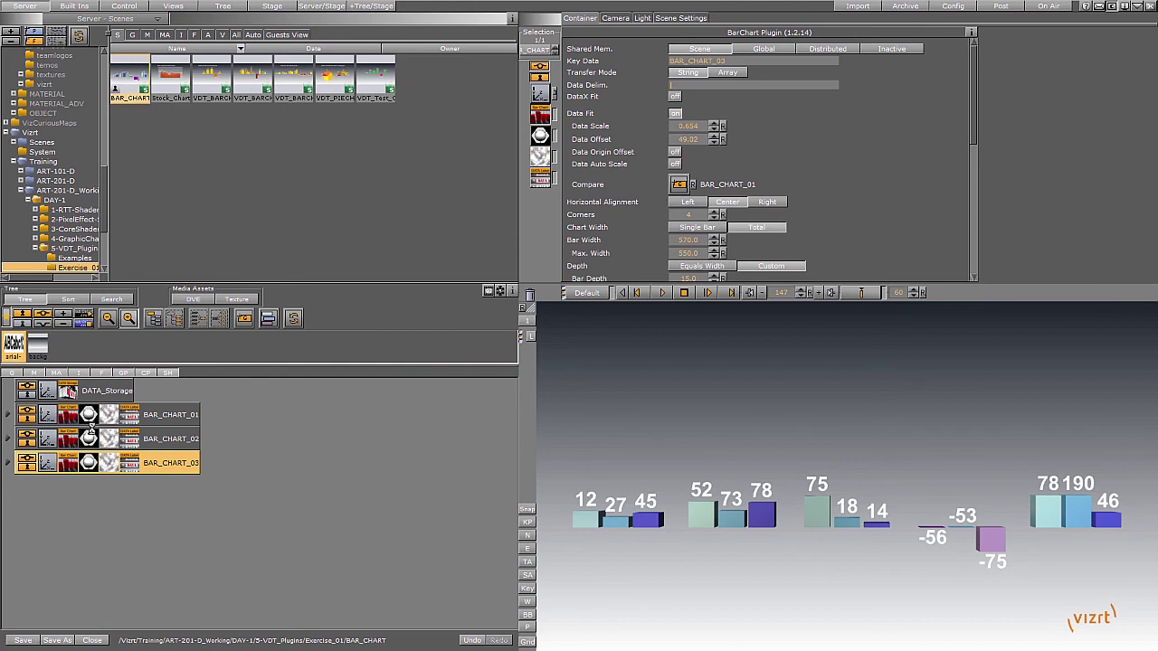
# Set Data Start to 0 and Data Stop to 200 in the BarChart plugin of BAR_CHART_01, and save the scene.
pyautogui.click(71, 417)
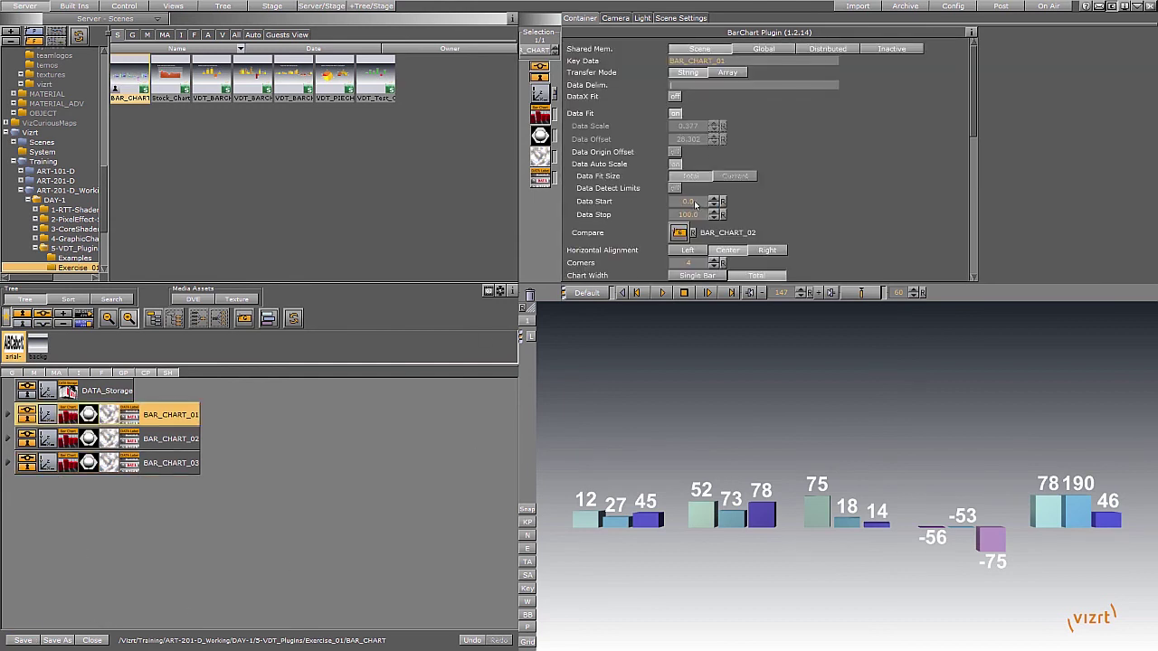
pyautogui.moveTo(709, 200); pyautogui.dragTo(1079, 216)
pyautogui.moveTo(687, 216); pyautogui.dragTo(718, 213)
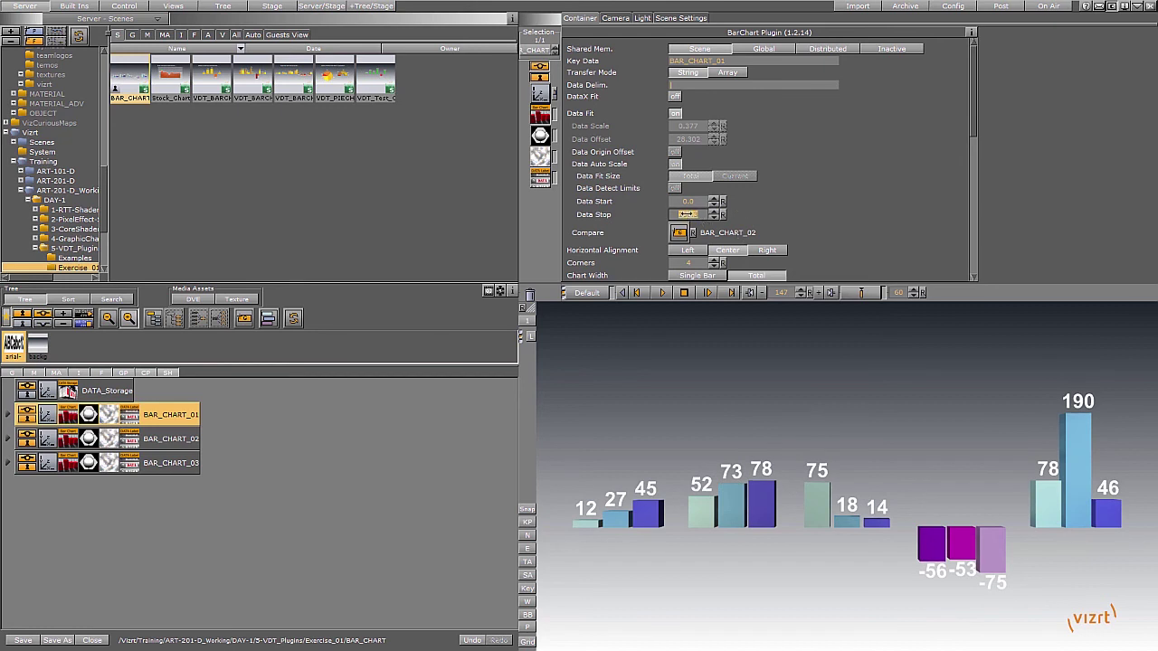
pyautogui.write('200')
pyautogui.press('Return')
pyautogui.click(24, 643)
# Change the last value of Data2 in DATA_Storage to 90.
pyautogui.click(67, 392)
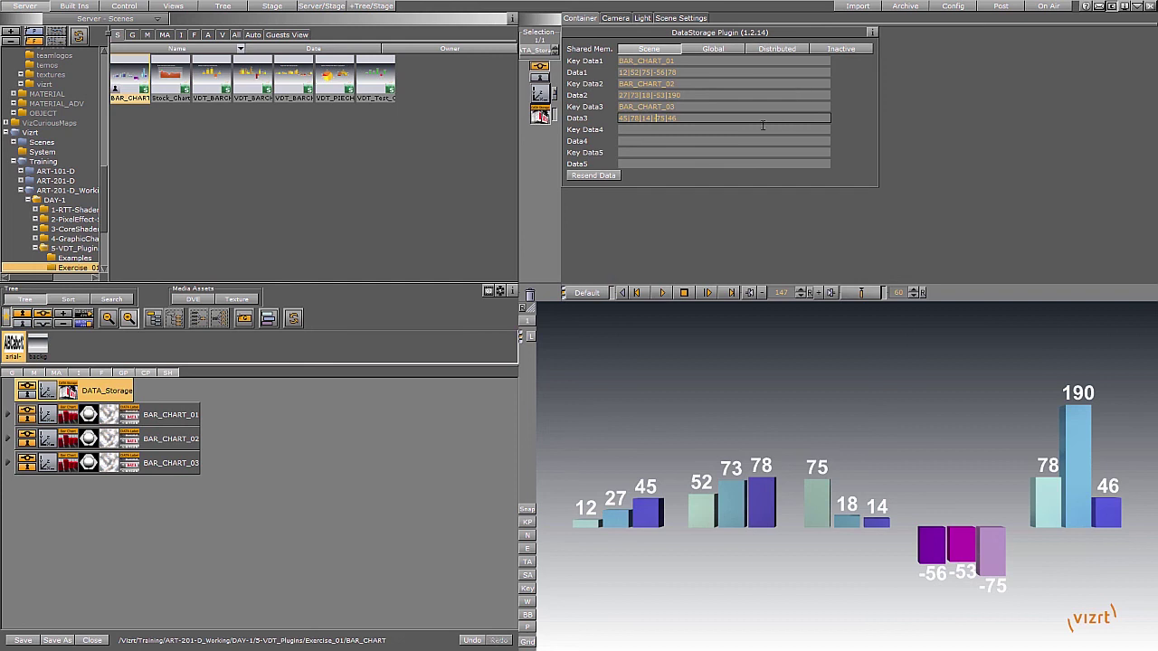
pyautogui.click(670, 95)
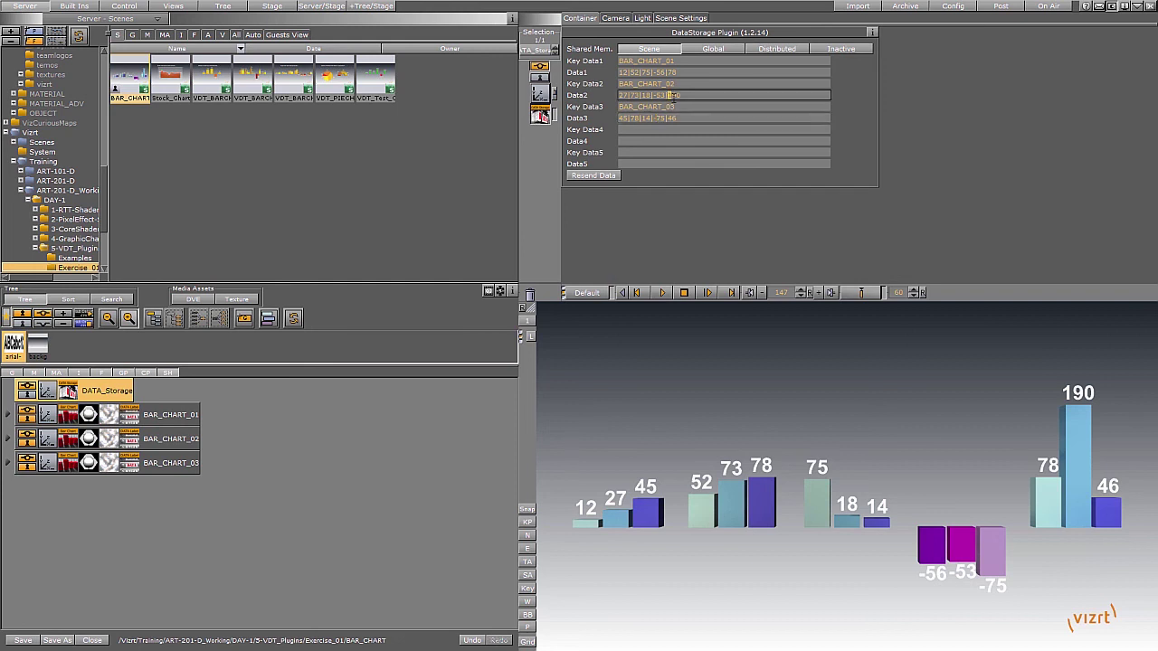
pyautogui.press('BackSpace')
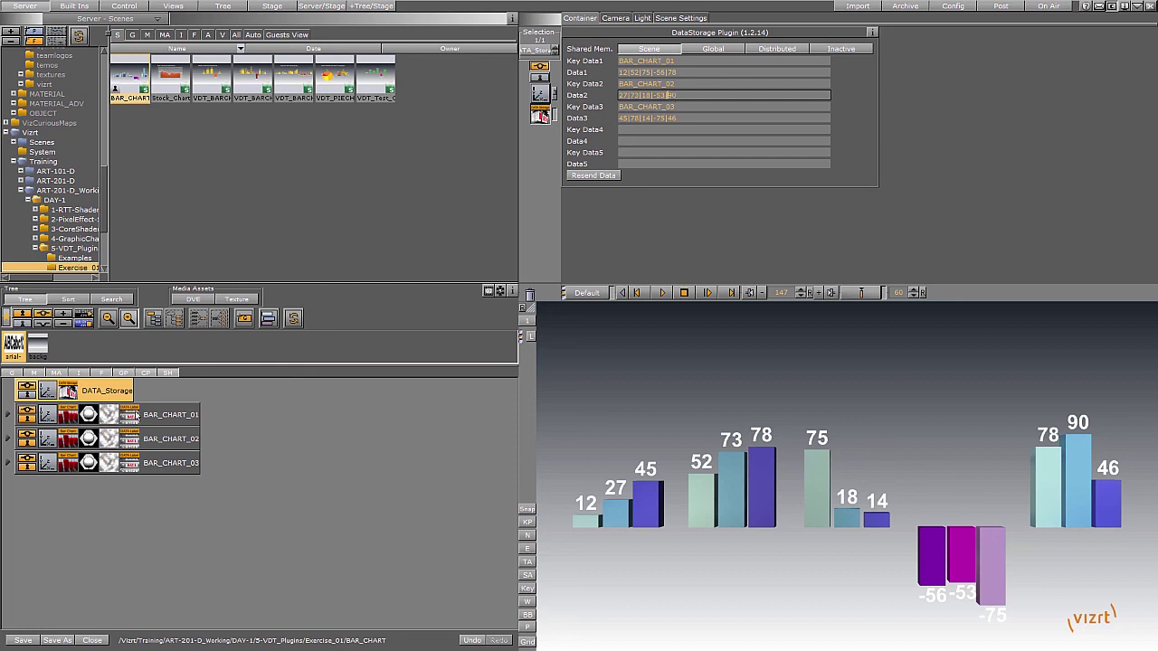
# Review the BarChart plugin settings of BAR_CHART_01, BAR_CHART_02 and BAR_CHART_03, and save the scene.
pyautogui.click(77, 416)
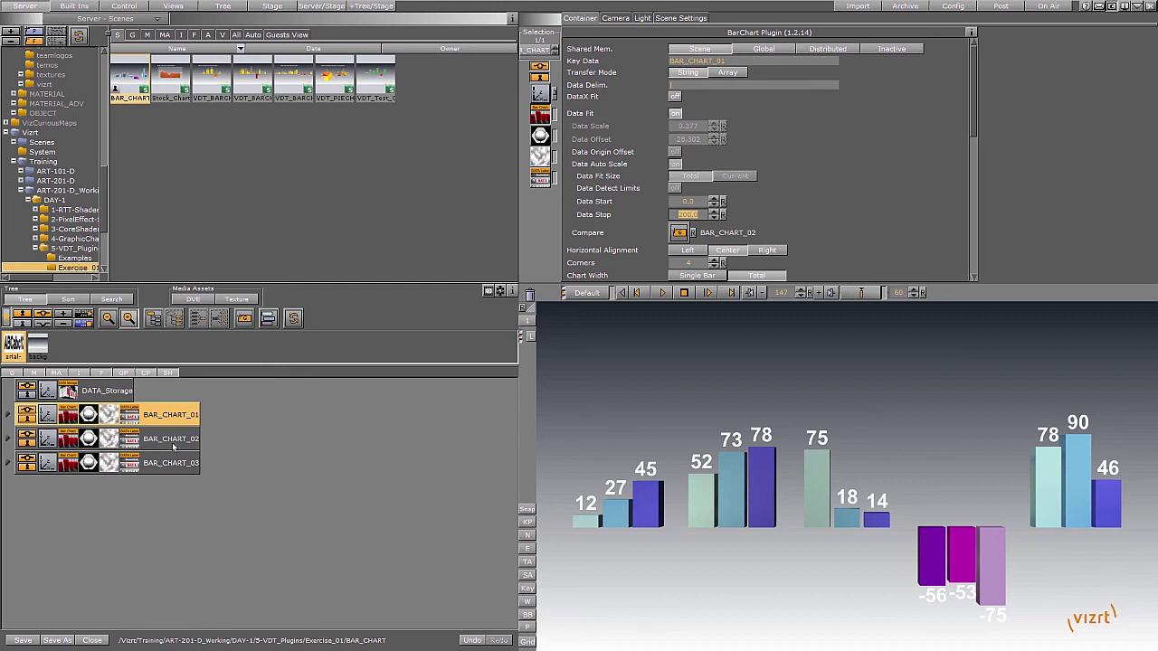
pyautogui.click(76, 443)
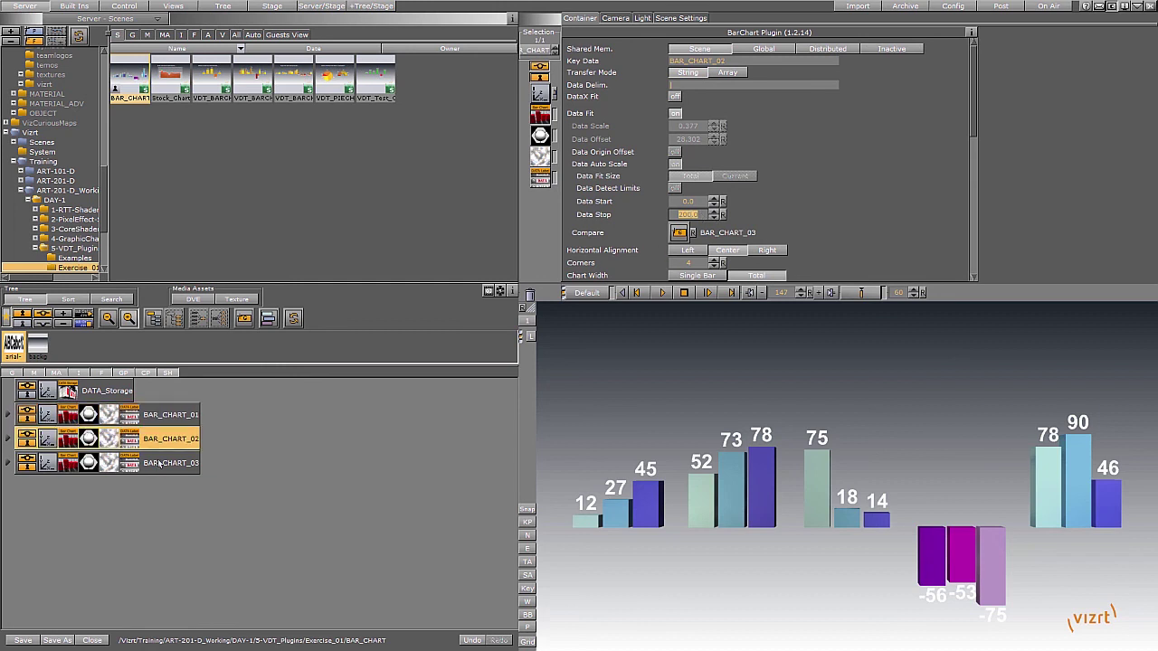
pyautogui.click(68, 465)
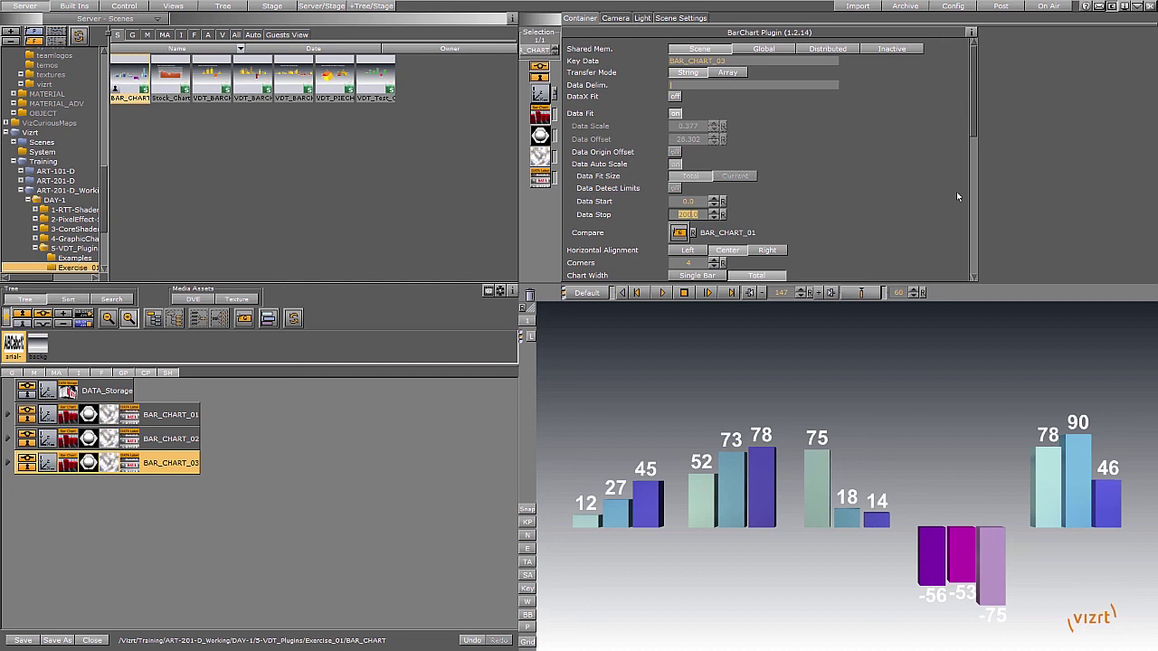
pyautogui.click(36, 640)
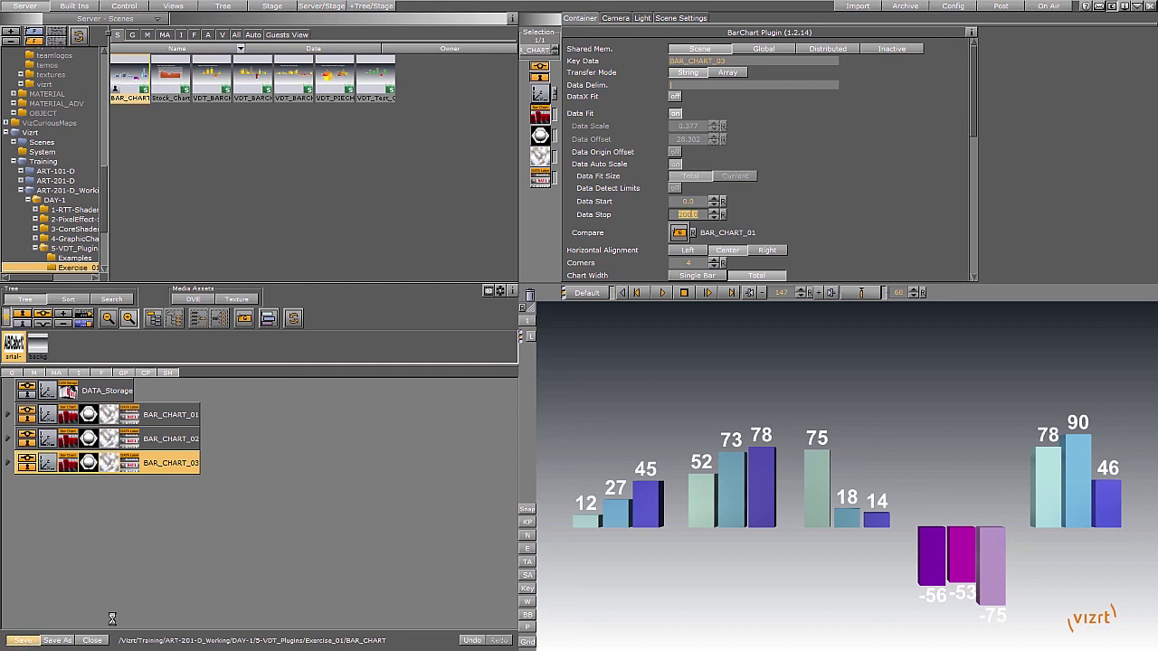